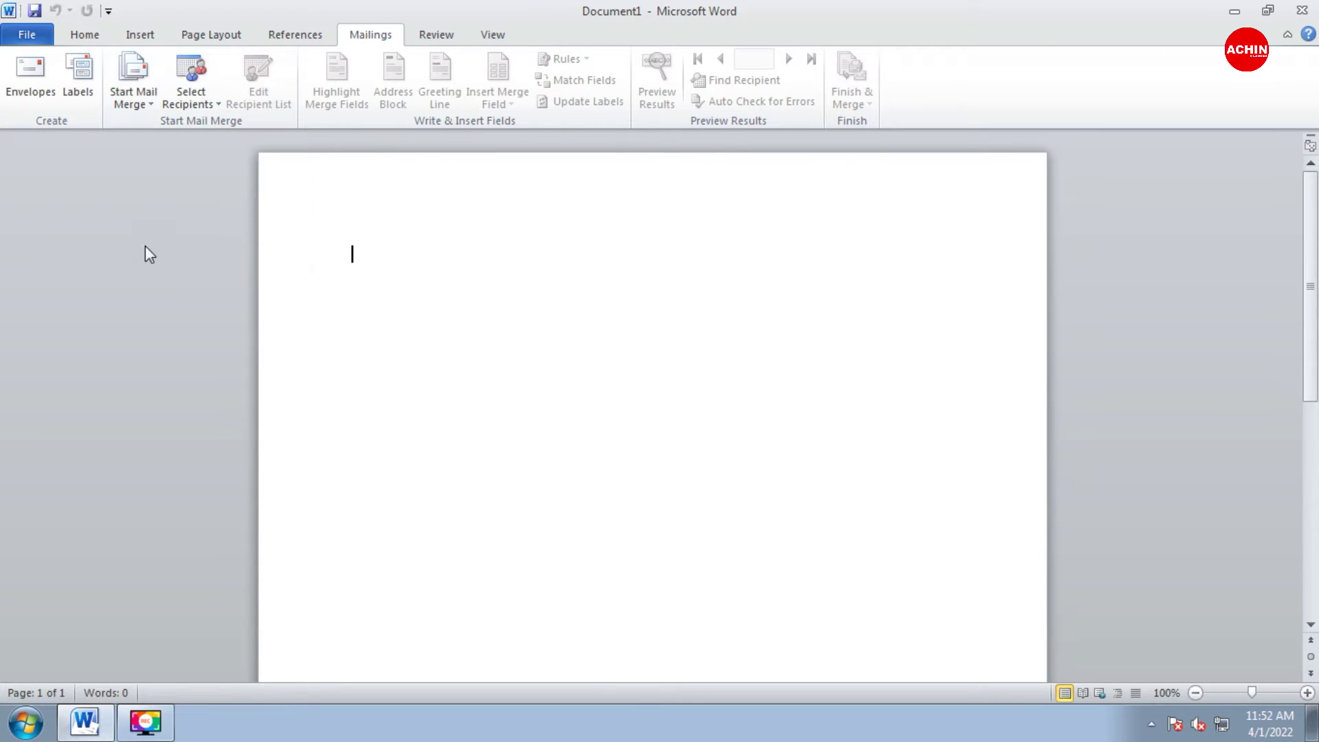
Start a Letters mail merge and write the salutation "DEAR" at the beginning of the blank document, followed by empty space
left_click(138, 104)
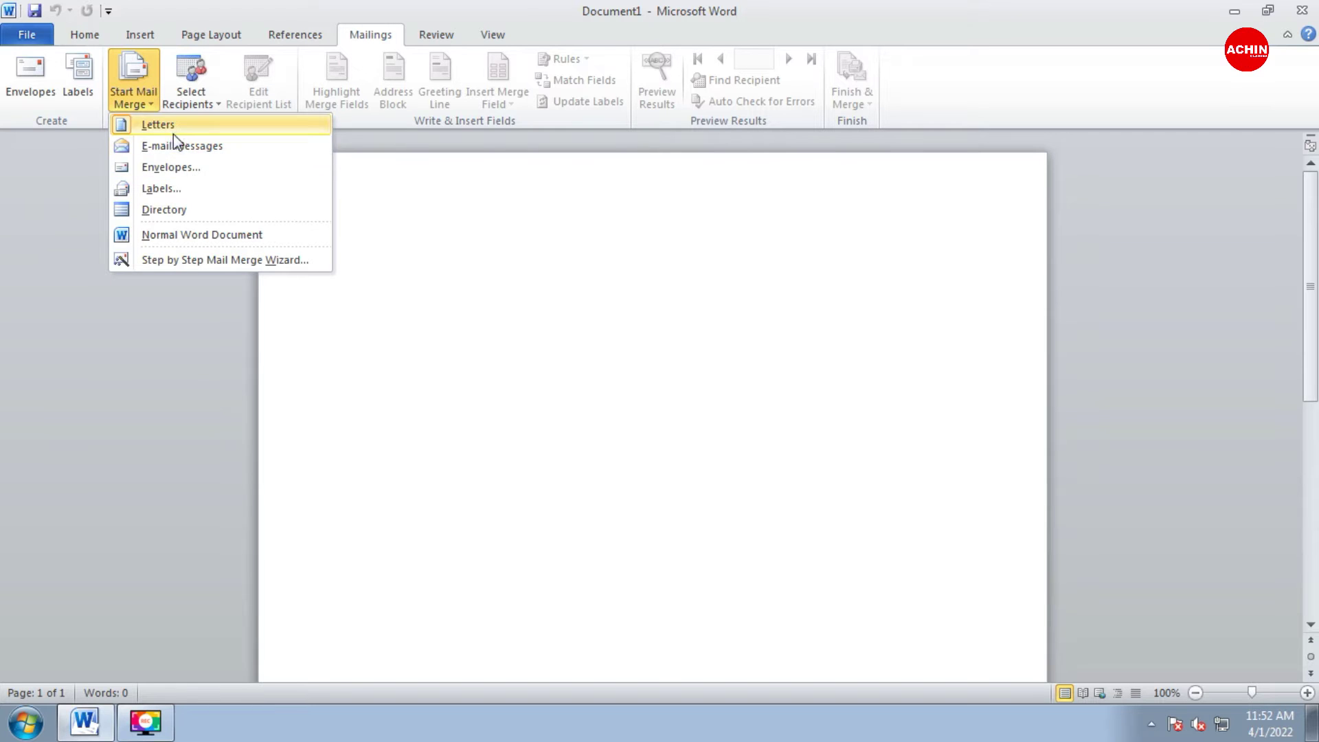
left_click(175, 130)
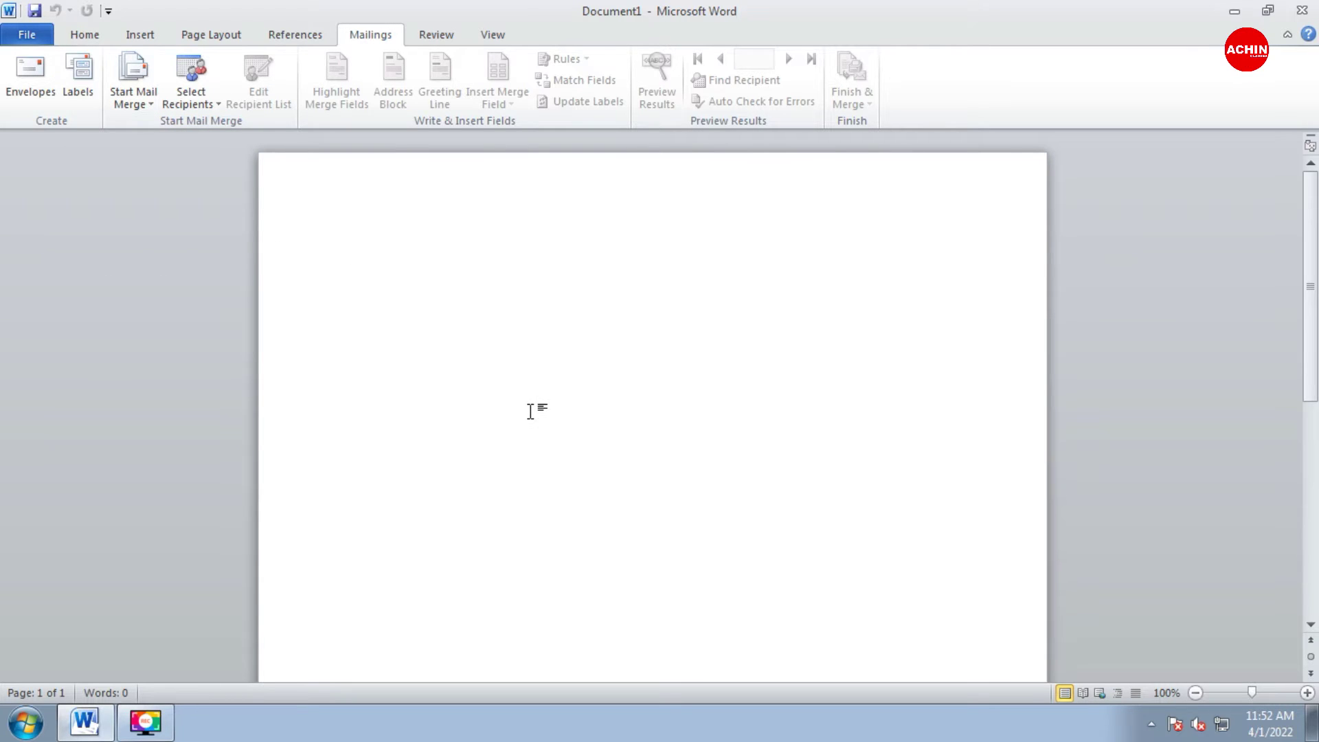
type("Da")
key("BackSpace")
type("EAR")
key("Return")
key("Return")
Generate placeholder body paragraphs with =RAND() and write the closing "THANKS" below them
type("=RAND()")
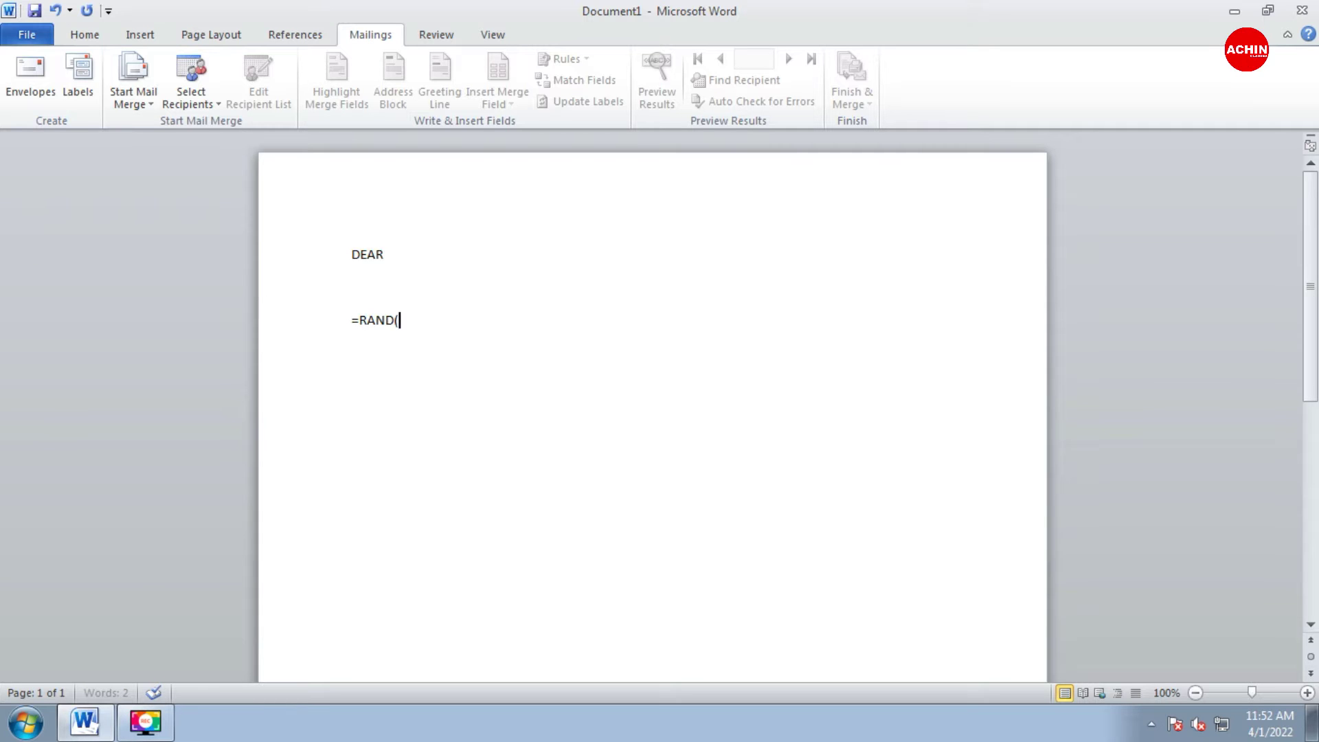
key("Return")
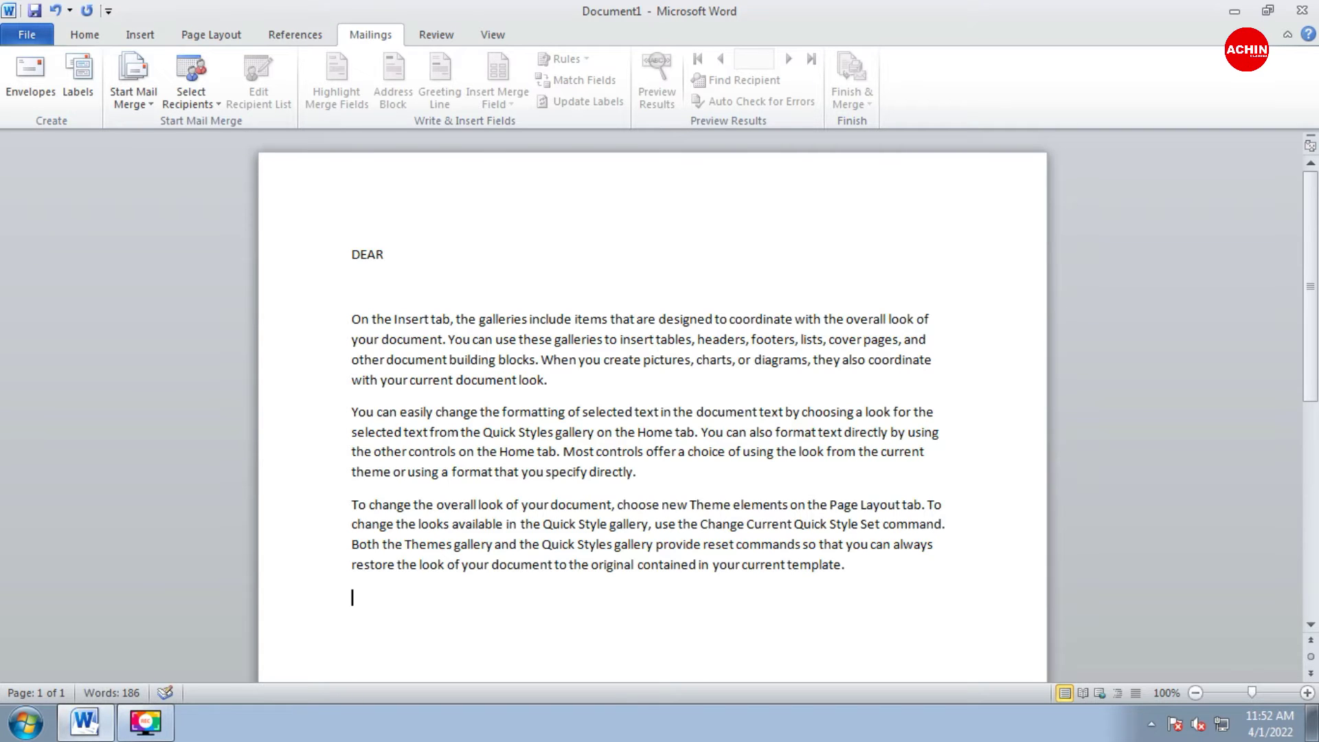
type("THANKS")
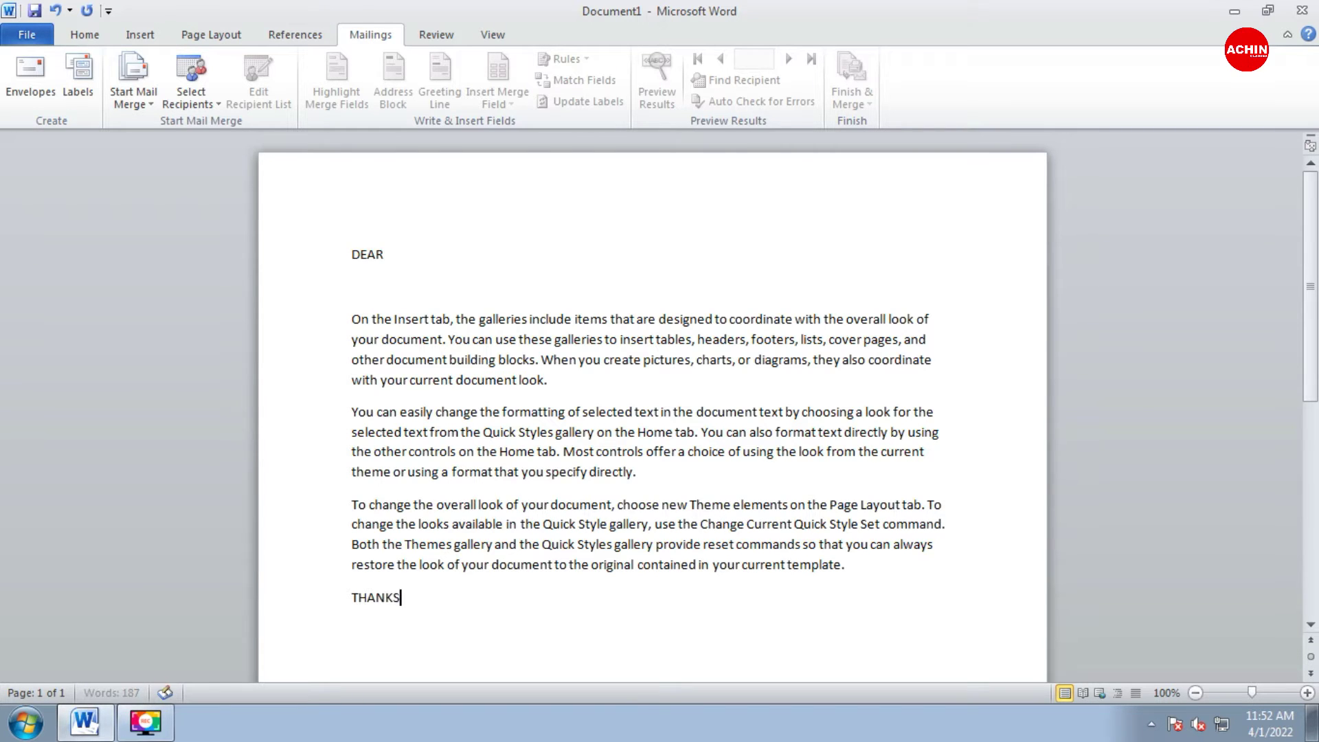
key("Return")
Create a new recipient list and delete all the default fields from its columns
left_click(209, 94)
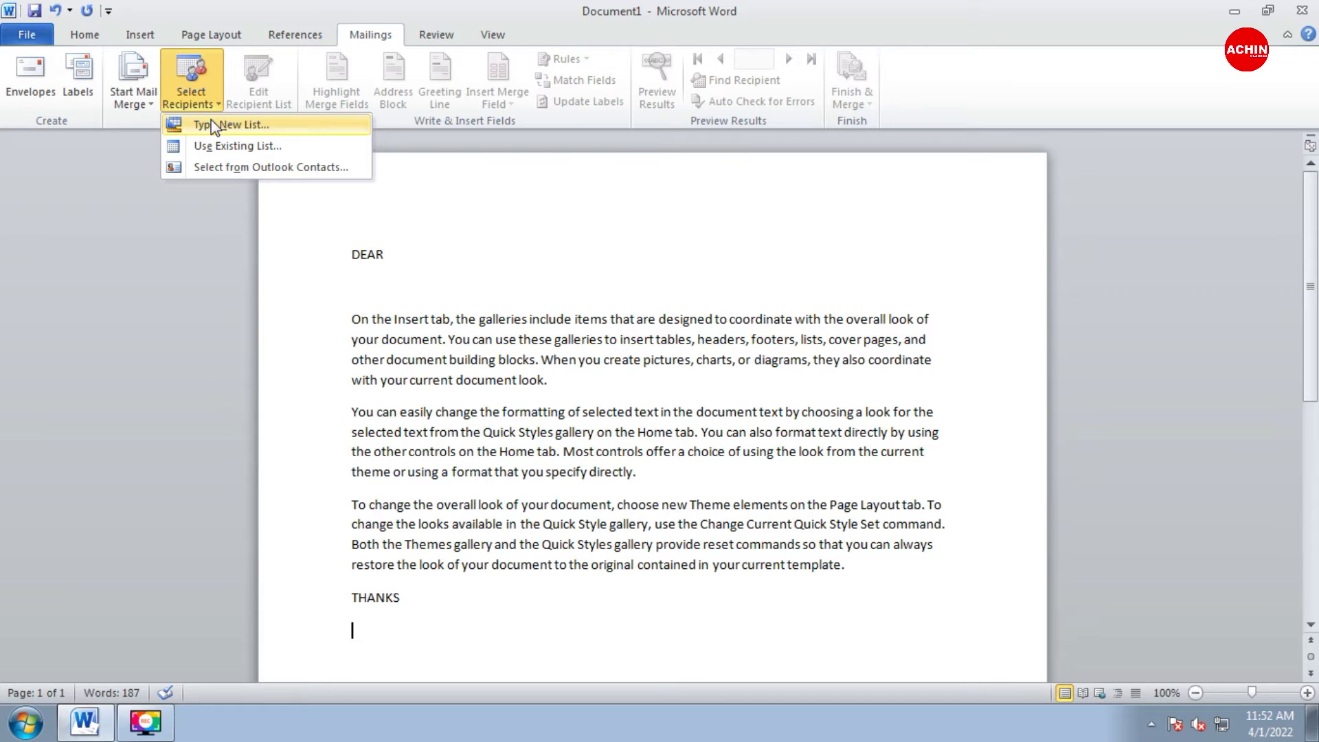
left_click(212, 122)
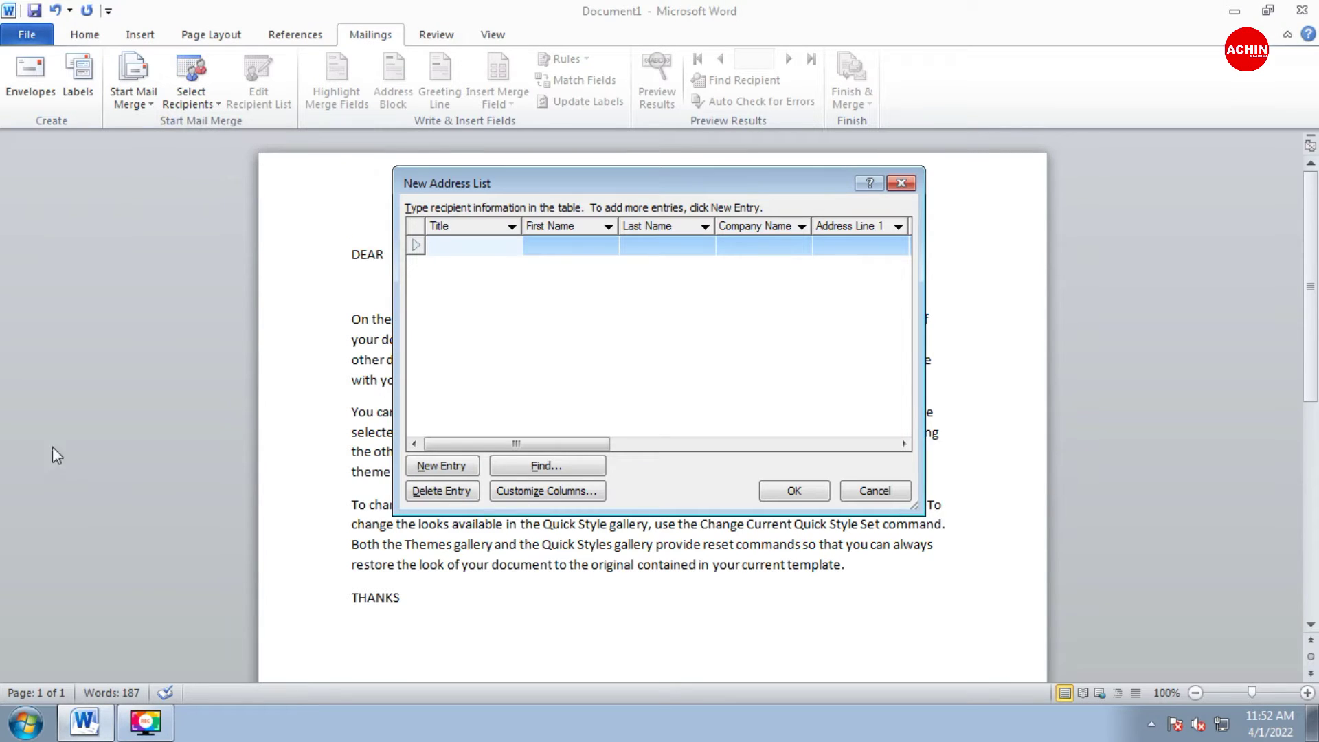
left_click(558, 492)
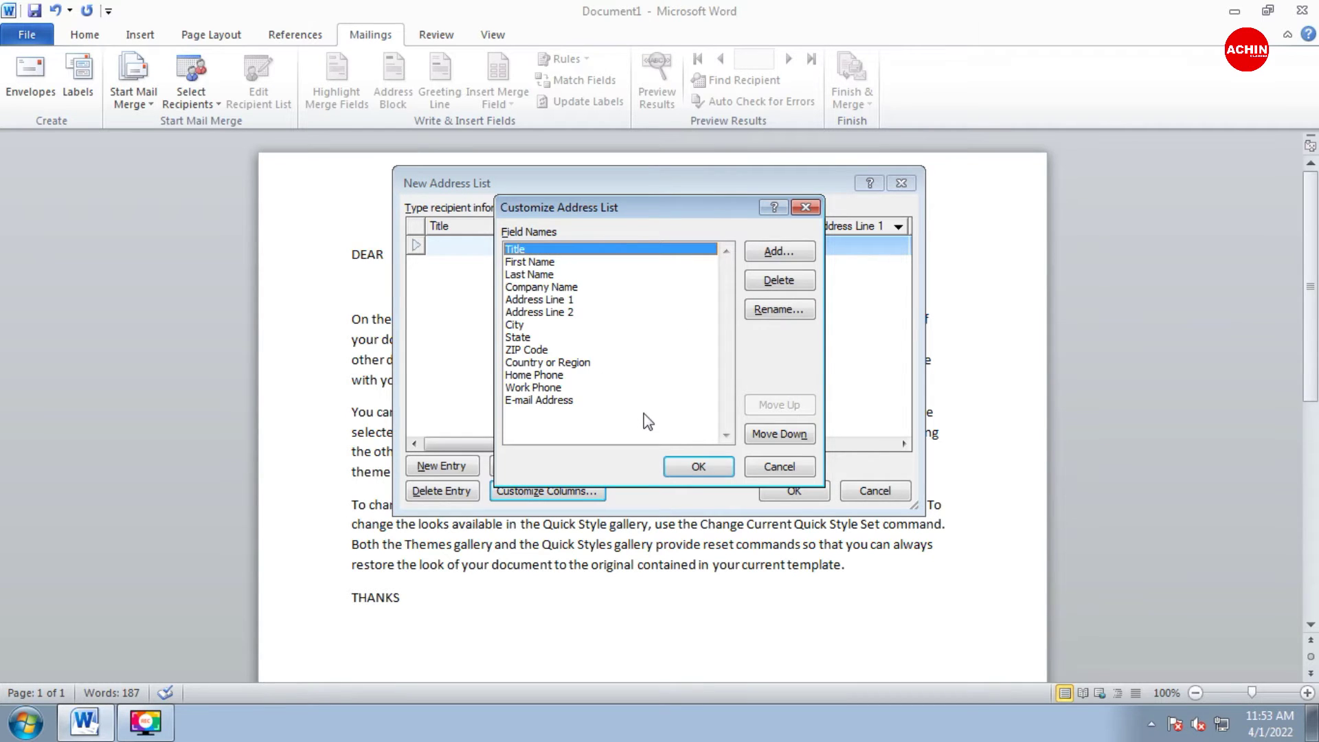
left_click(797, 281)
left_click(797, 281)
left_click(797, 281)
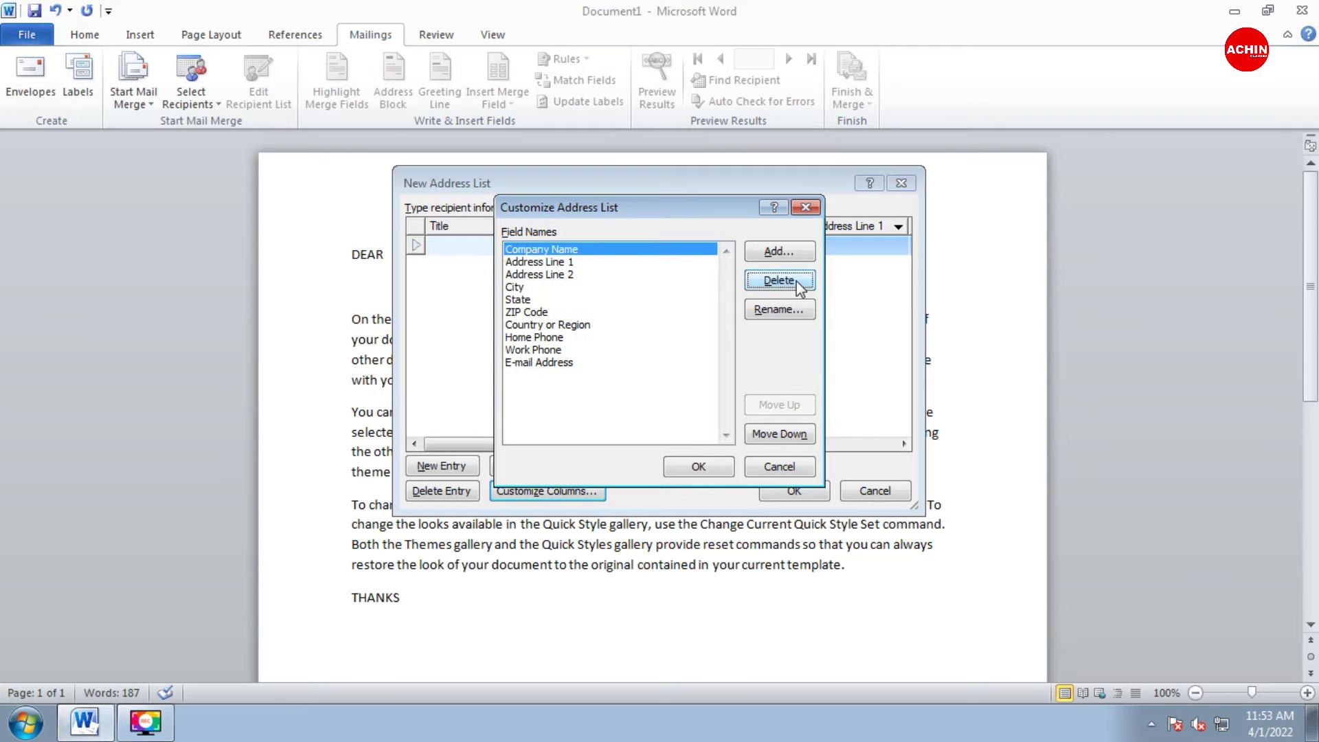
left_click(797, 282)
left_click(797, 282)
left_click(797, 281)
left_click(797, 281)
left_click(797, 282)
left_click(797, 282)
left_click(797, 282)
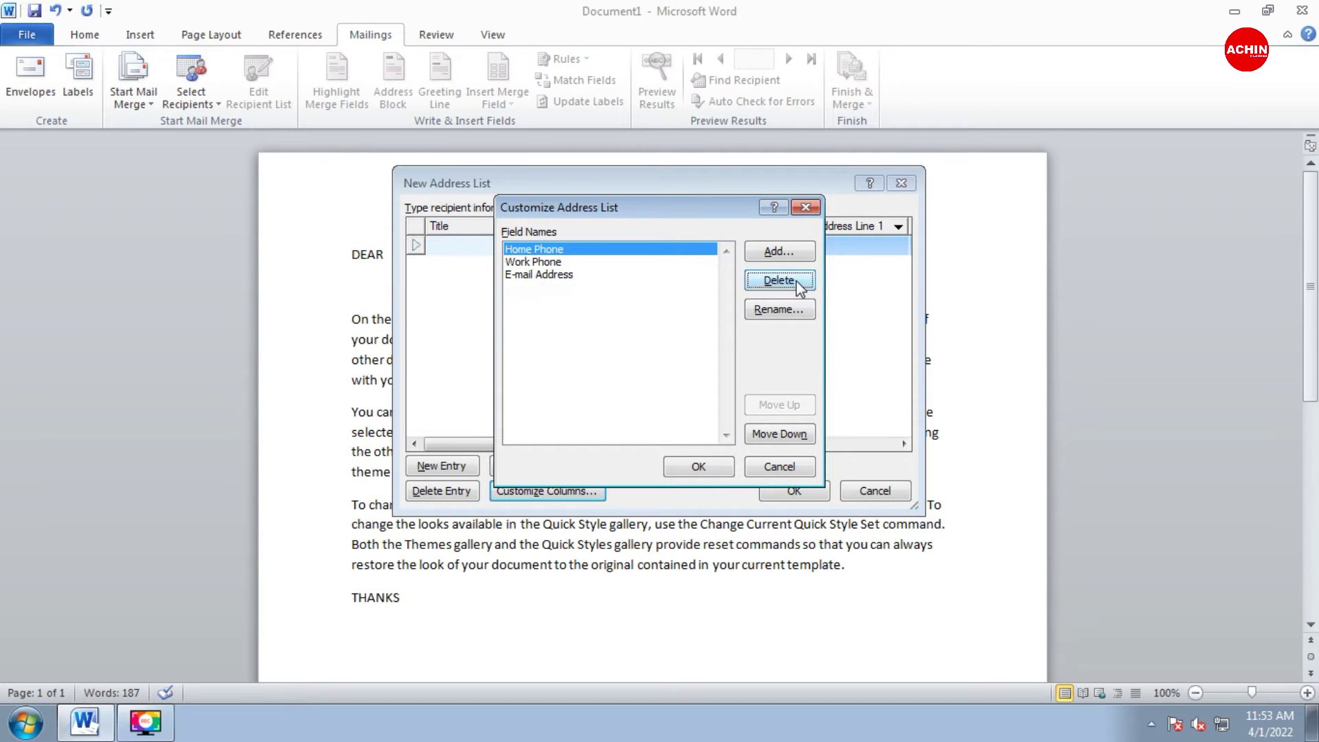
left_click(797, 281)
left_click(796, 281)
left_click(797, 282)
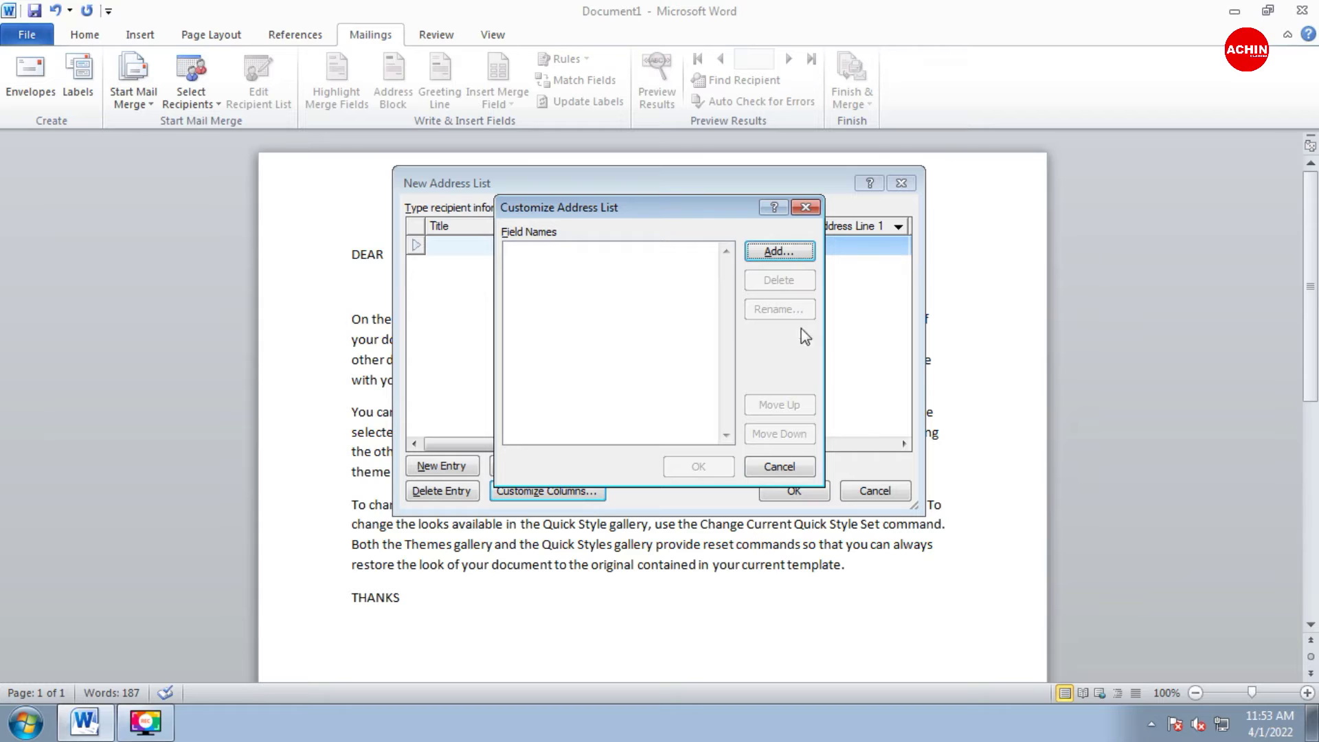
Add a custom field called NAME to the address list columns
left_click(785, 253)
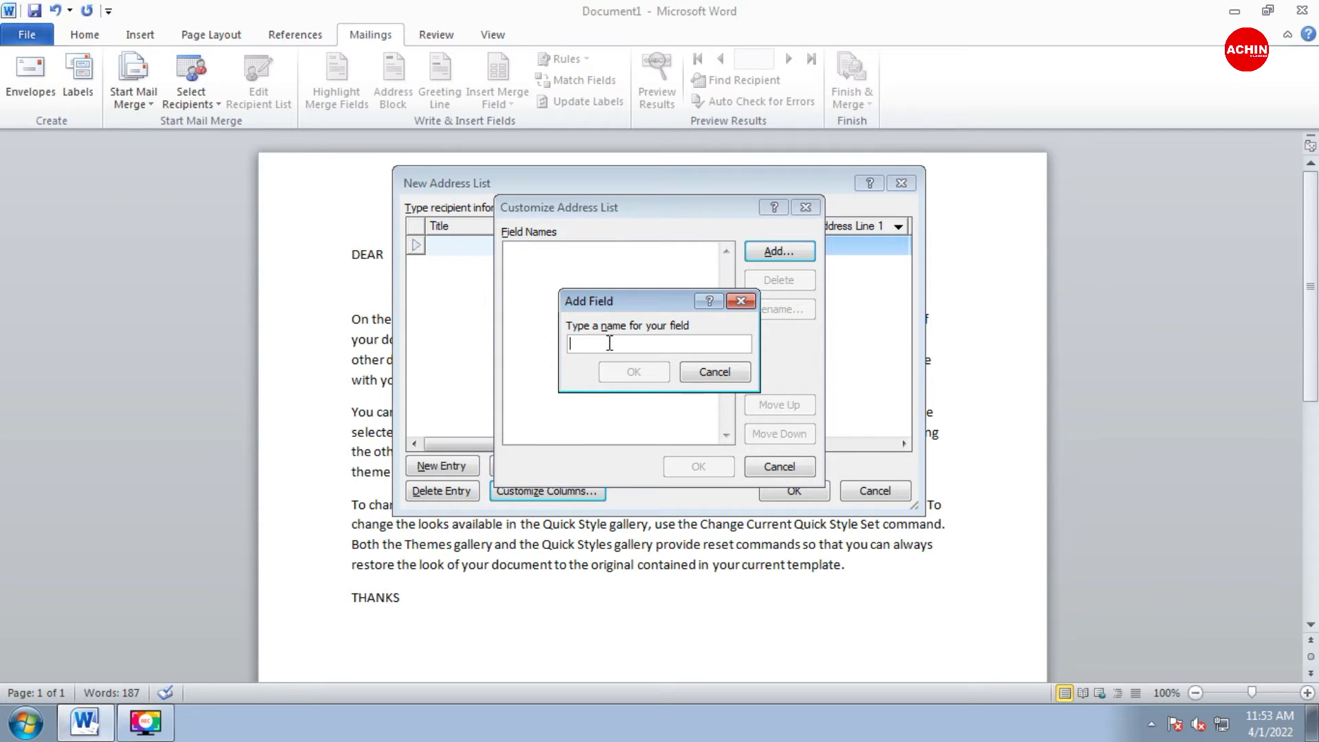
type("NAME")
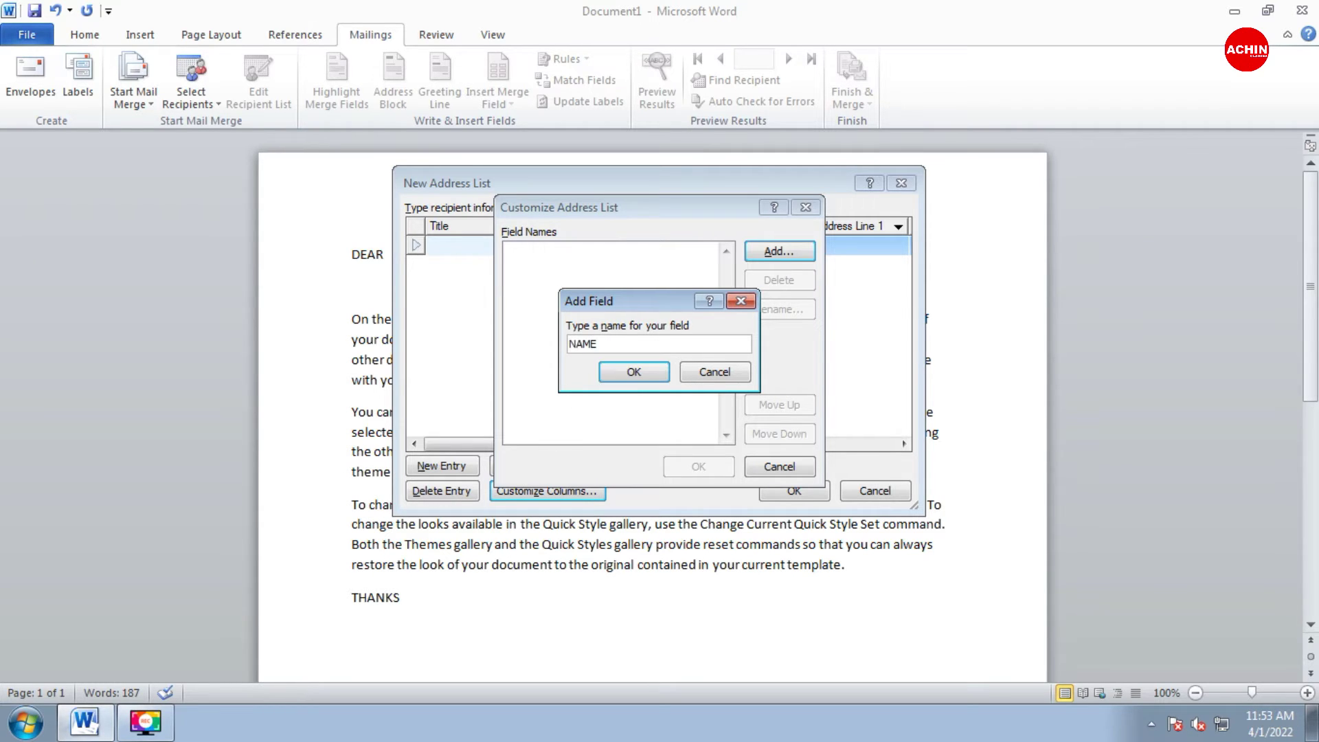
key("Return")
key("Return")
left_click(741, 301)
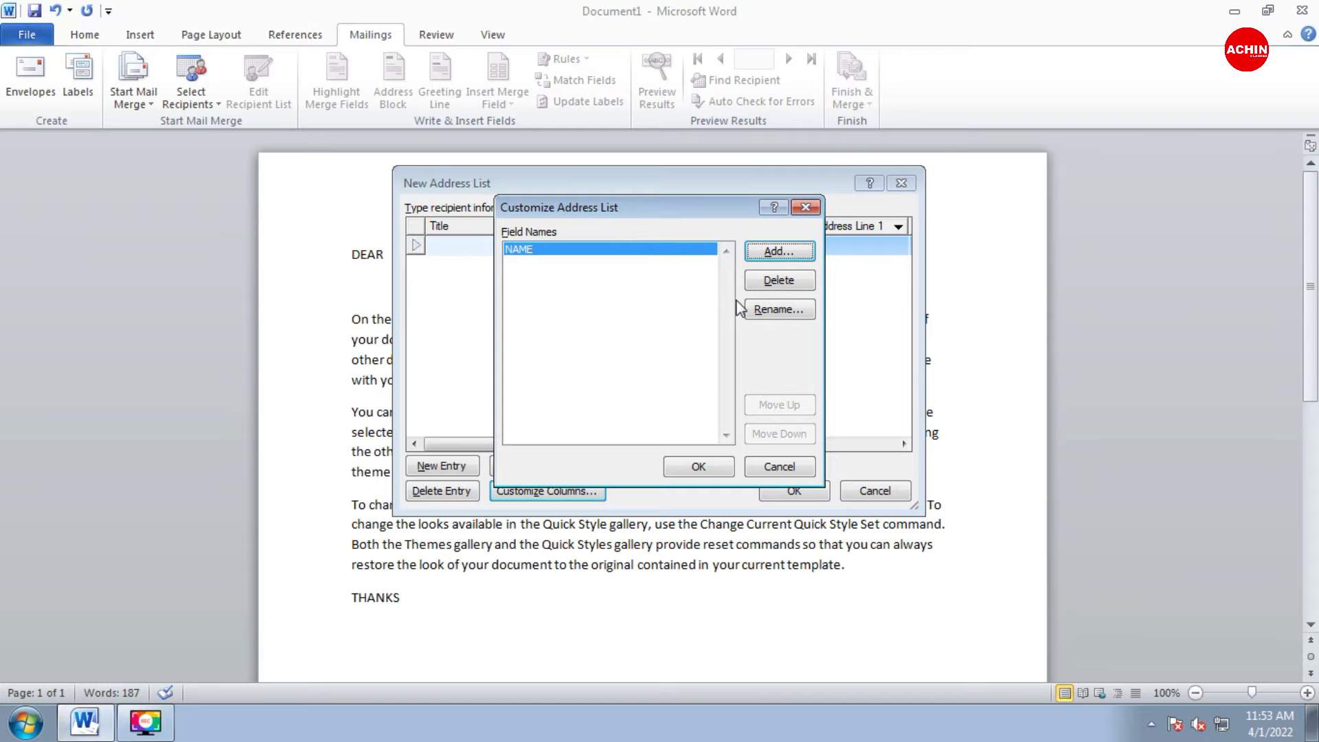
Add a second custom field called SENDER NAME and apply the customized columns to the address list
left_click(780, 254)
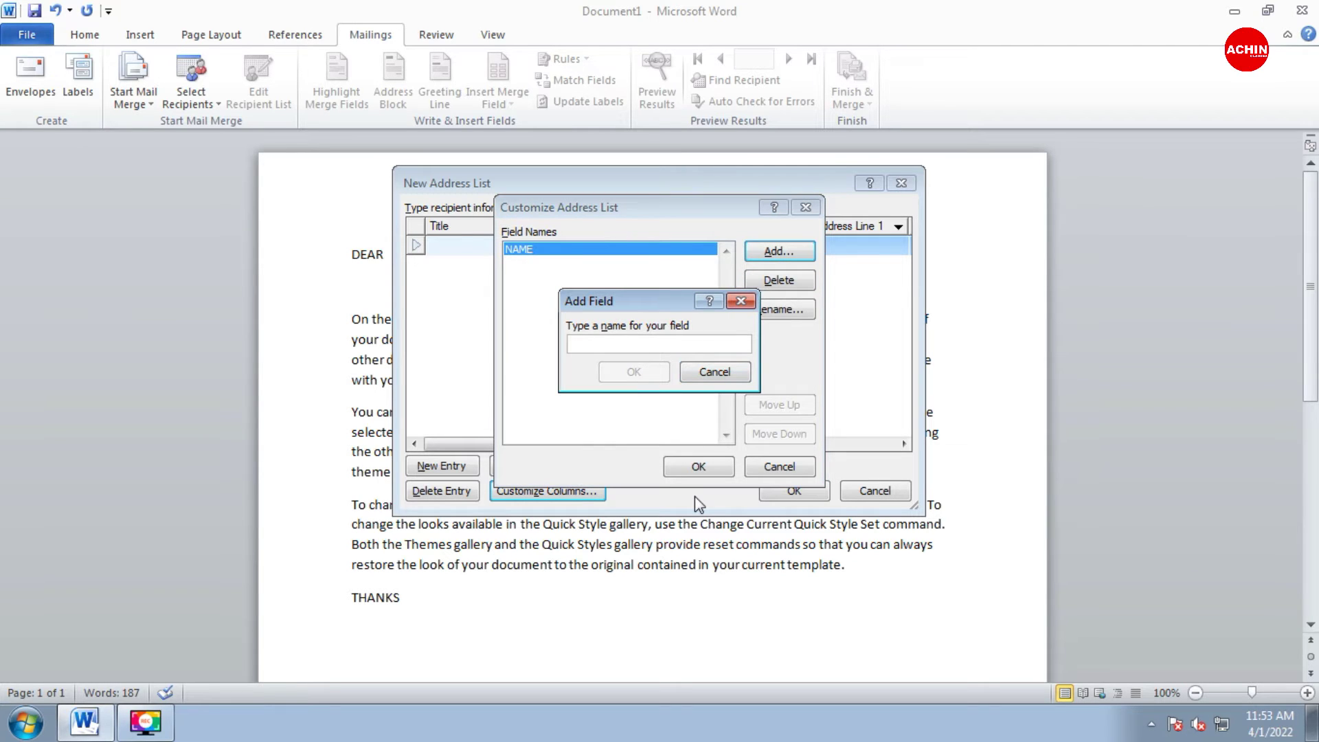
type("SENDER")
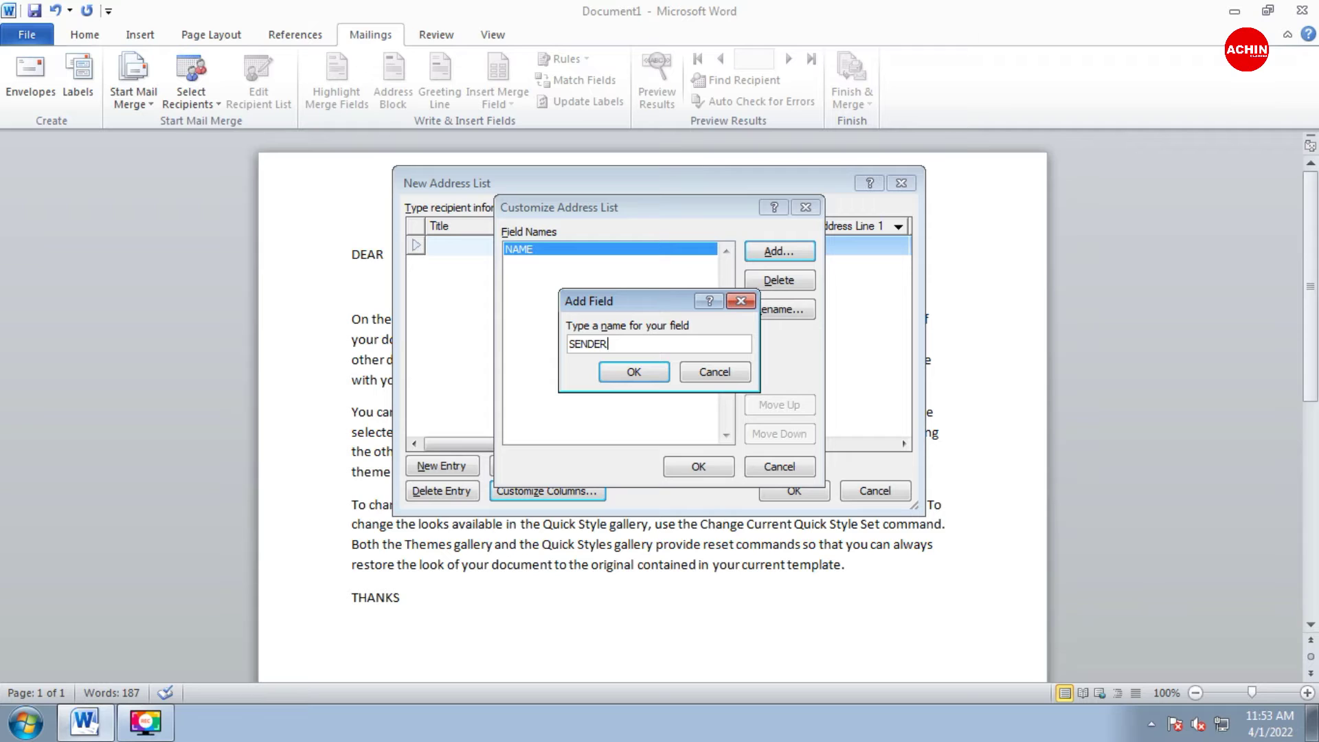
type(" NAME")
key("Return")
left_click(700, 467)
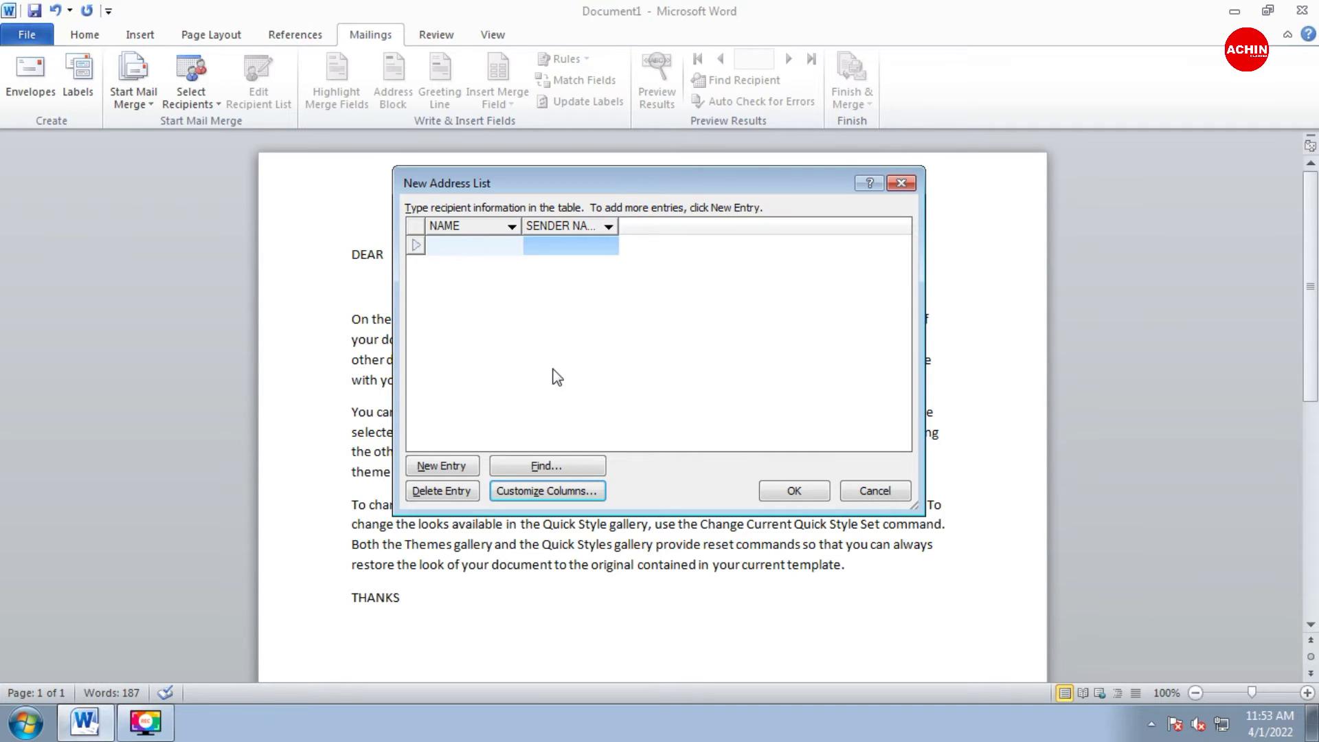
Fill in the first entry of the address list with the recipient's name and the sender's name
type("AMAN")
key("Tab")
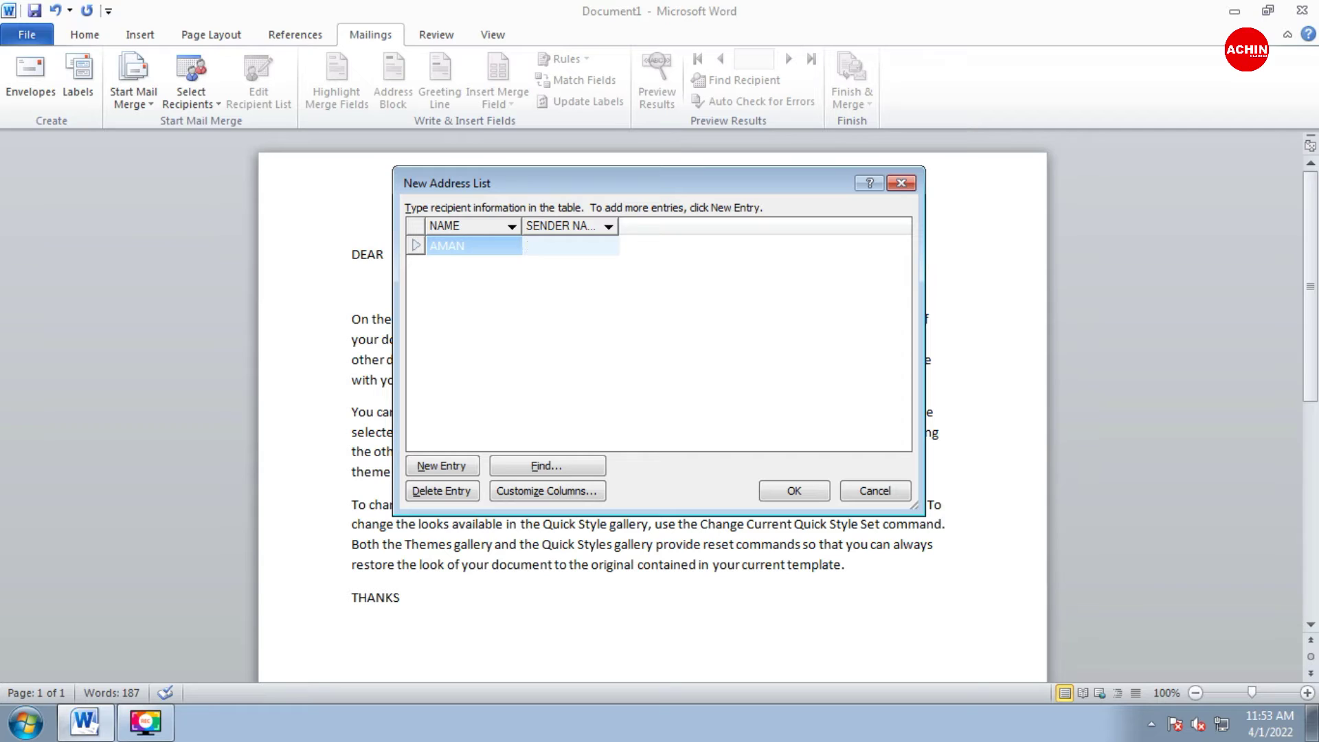
type("PRATAP")
Add a second entry to the address list with another recipient's name and sender's name
left_click(440, 466)
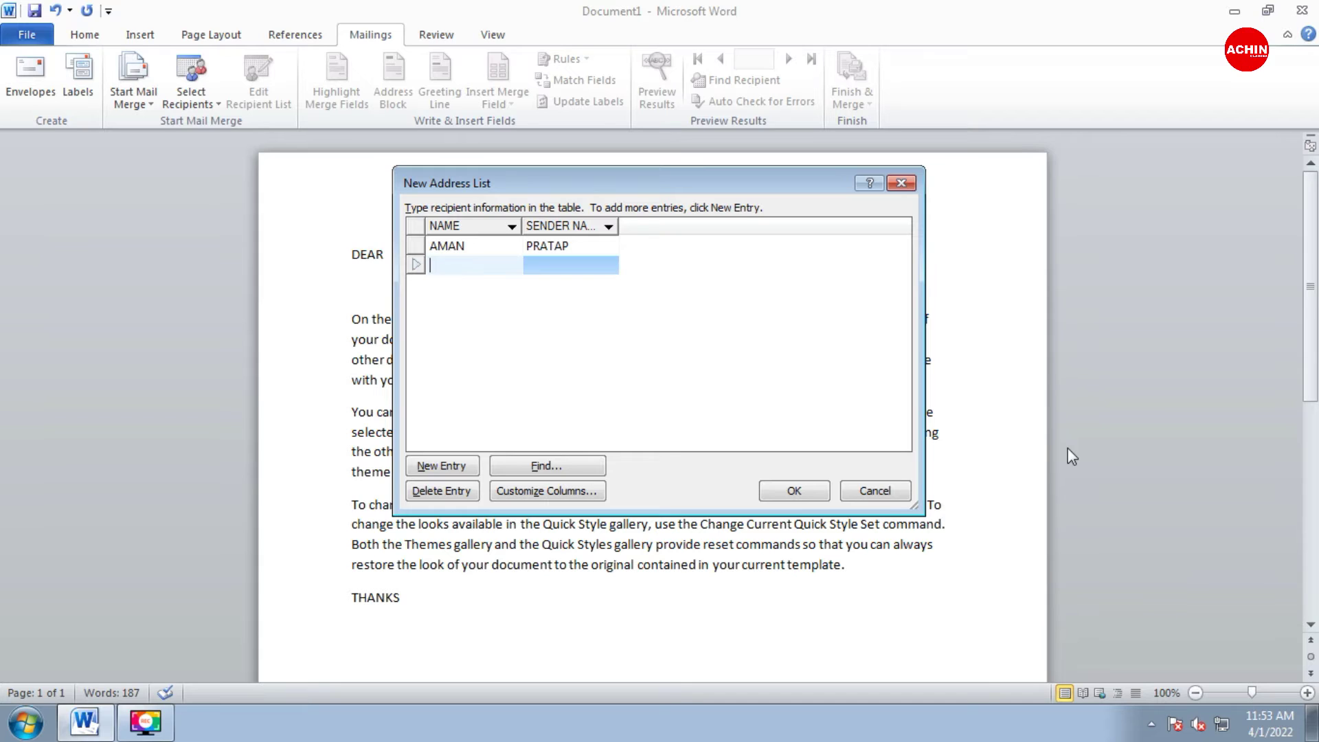
type("CHIRAG")
key("Tab")
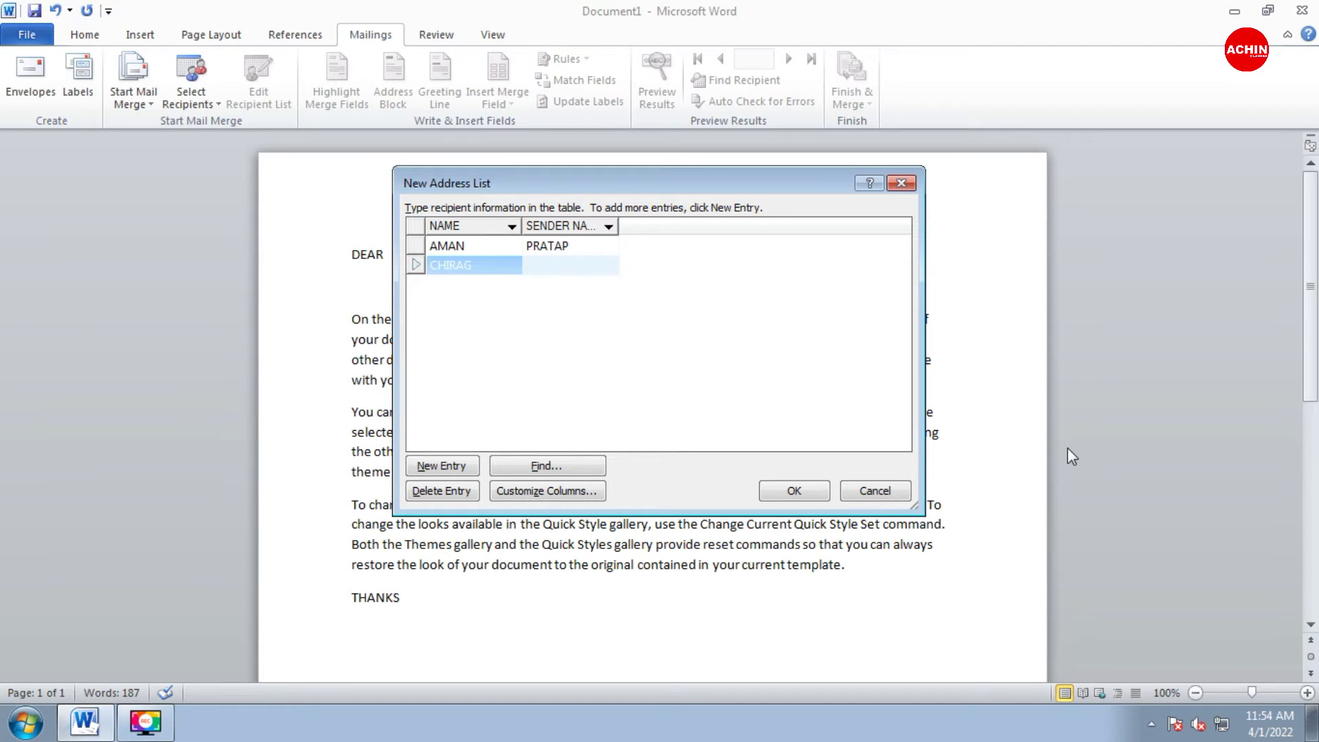
type("BRIJESH")
Finish the address list and save it as LIST FIRST in the Documents library
left_click(796, 492)
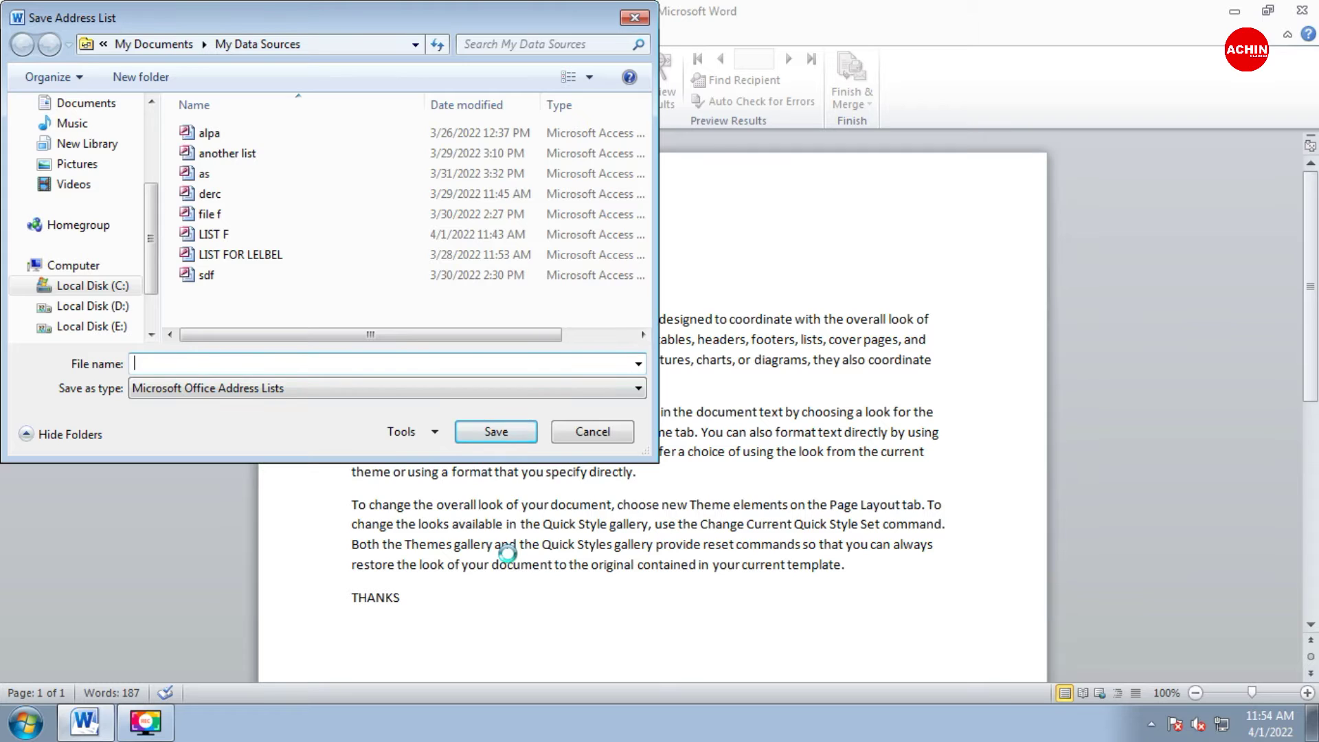
type("f")
key("BackSpace")
type("LIS")
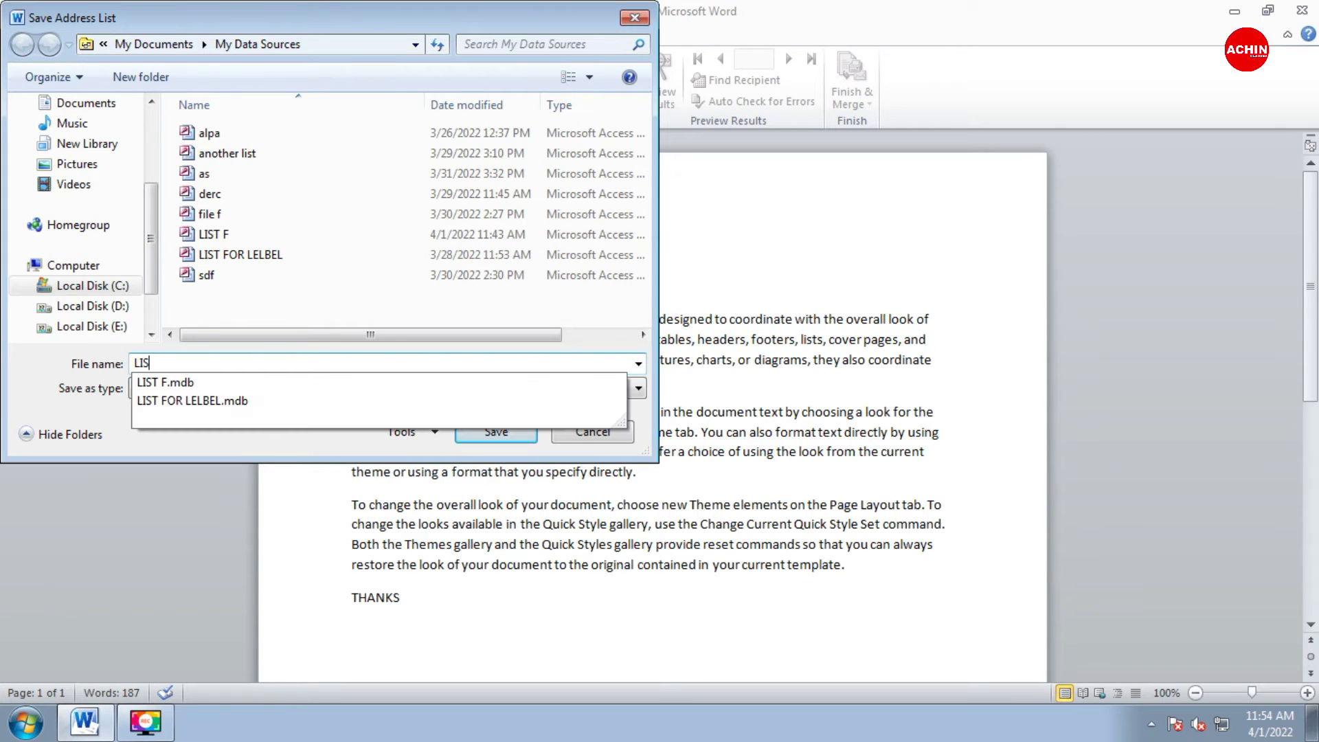
type("T FIRST")
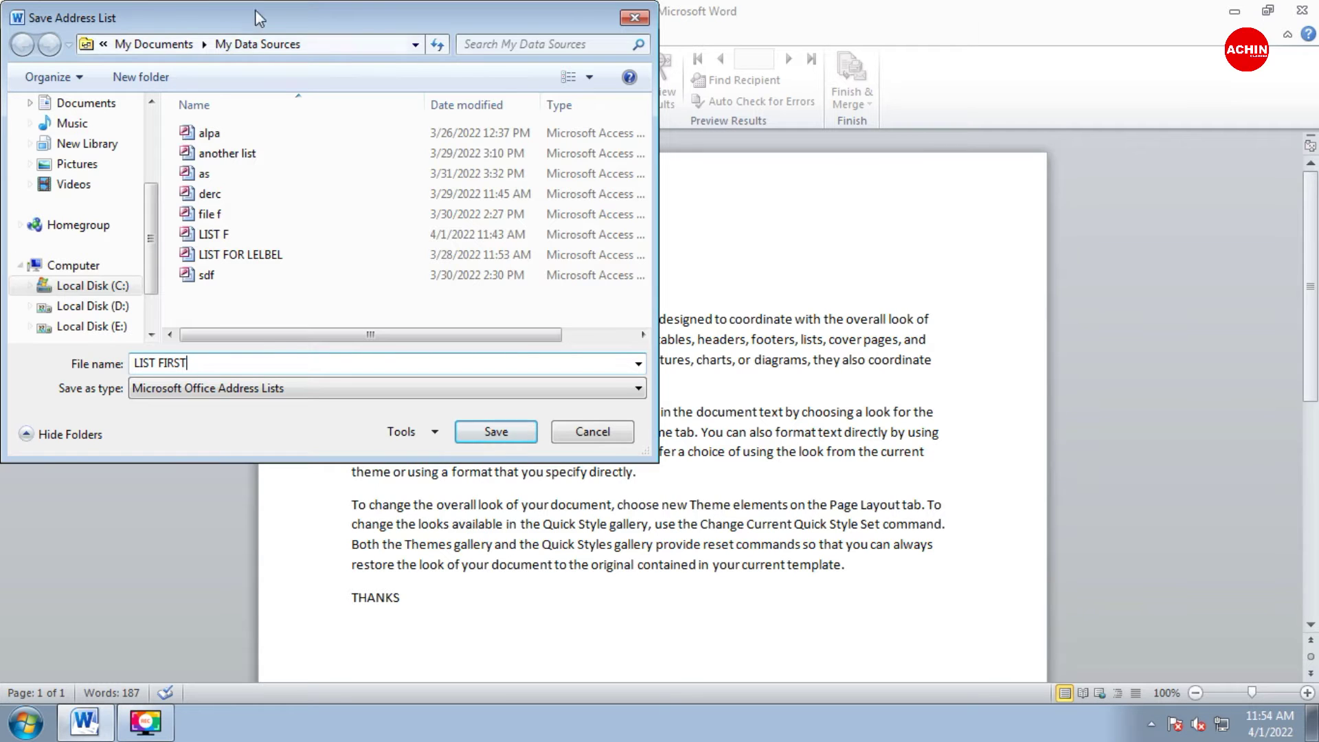
left_click(79, 103)
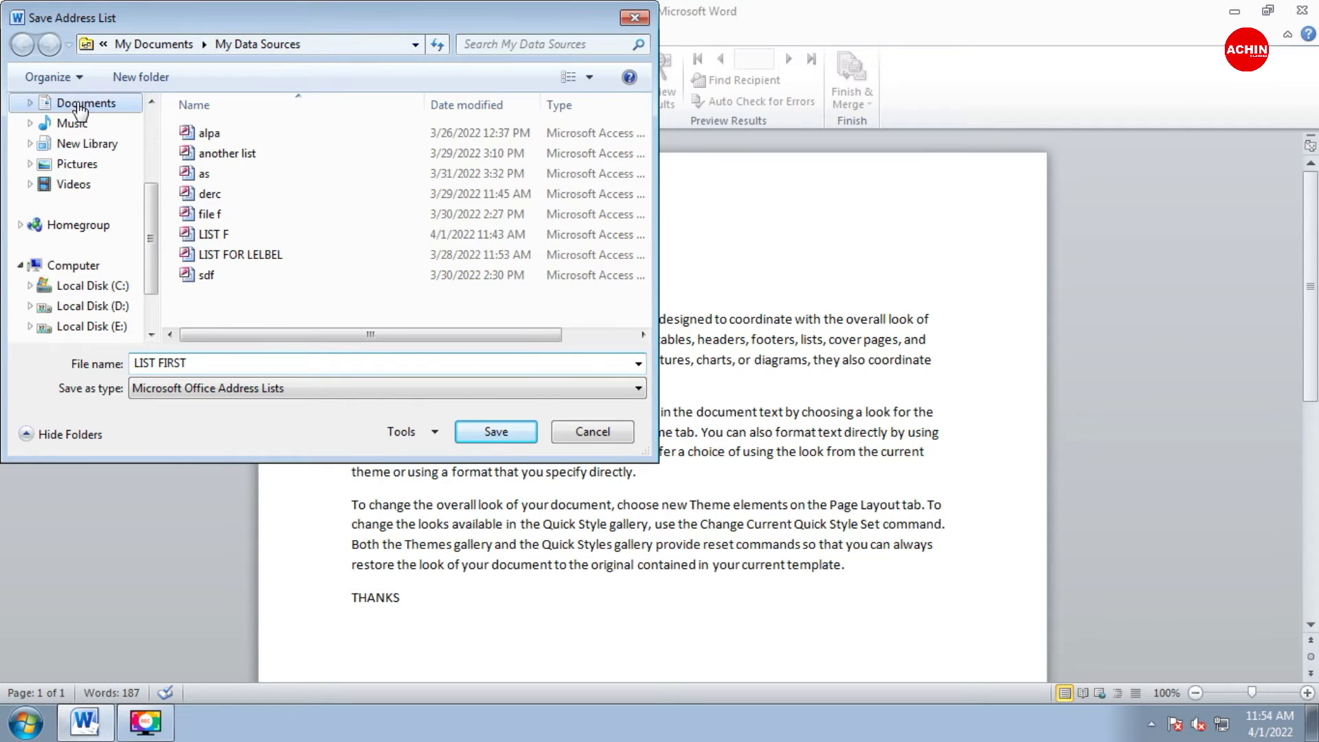
left_click(204, 362)
left_click(204, 362)
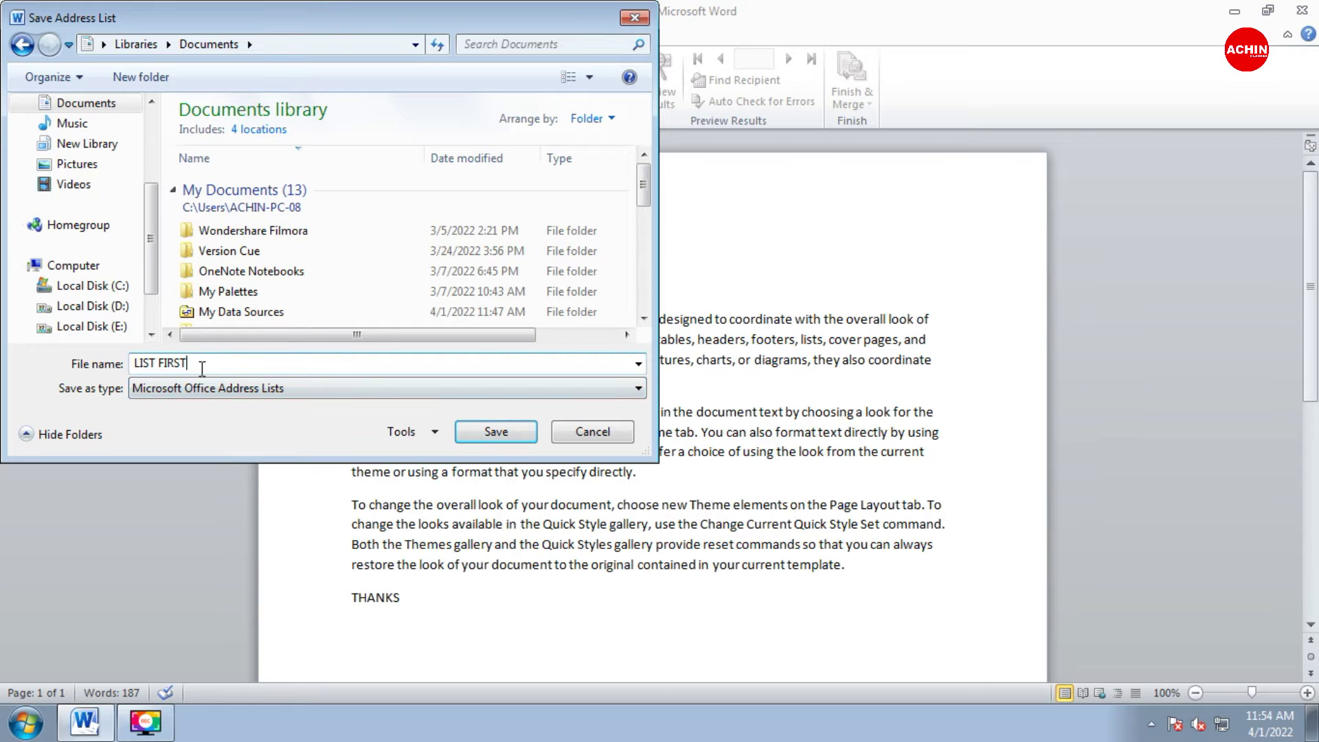
left_click(496, 431)
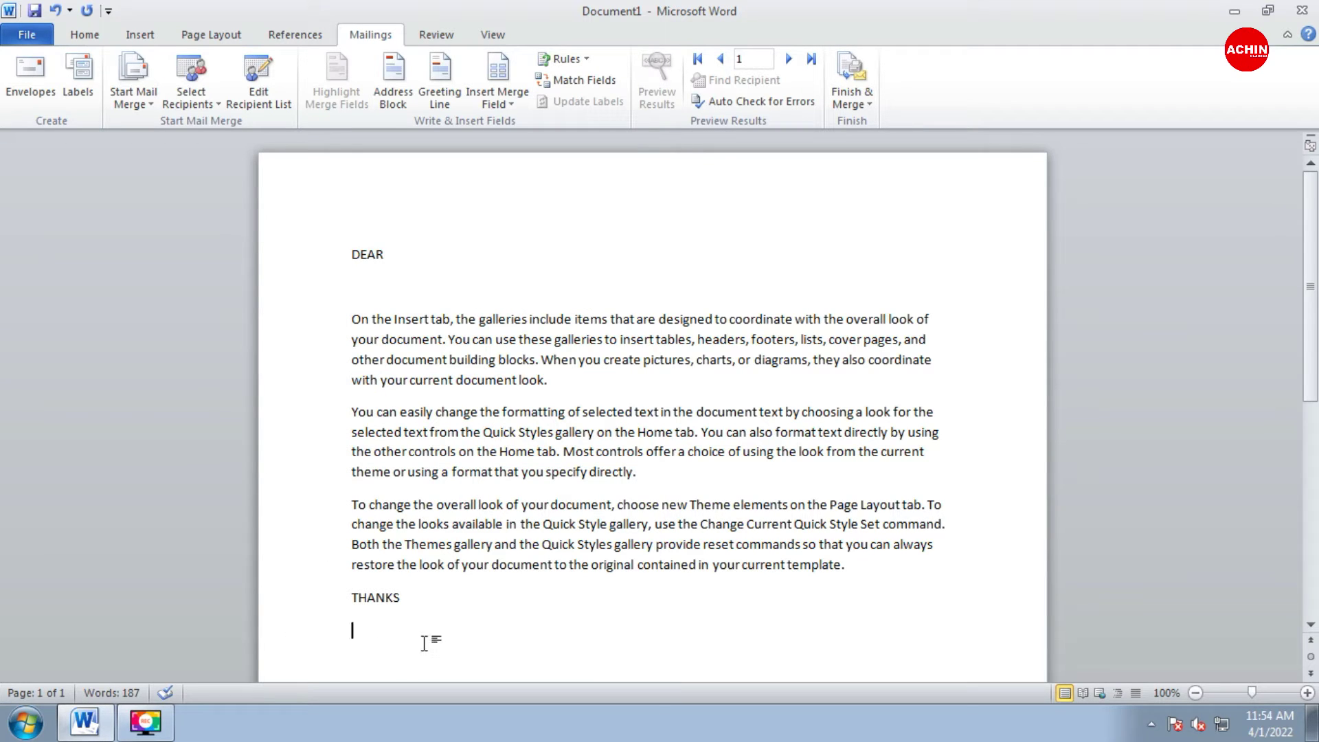
Insert the NAME merge field on a new line below "DEAR"
left_click(397, 261)
key("Return")
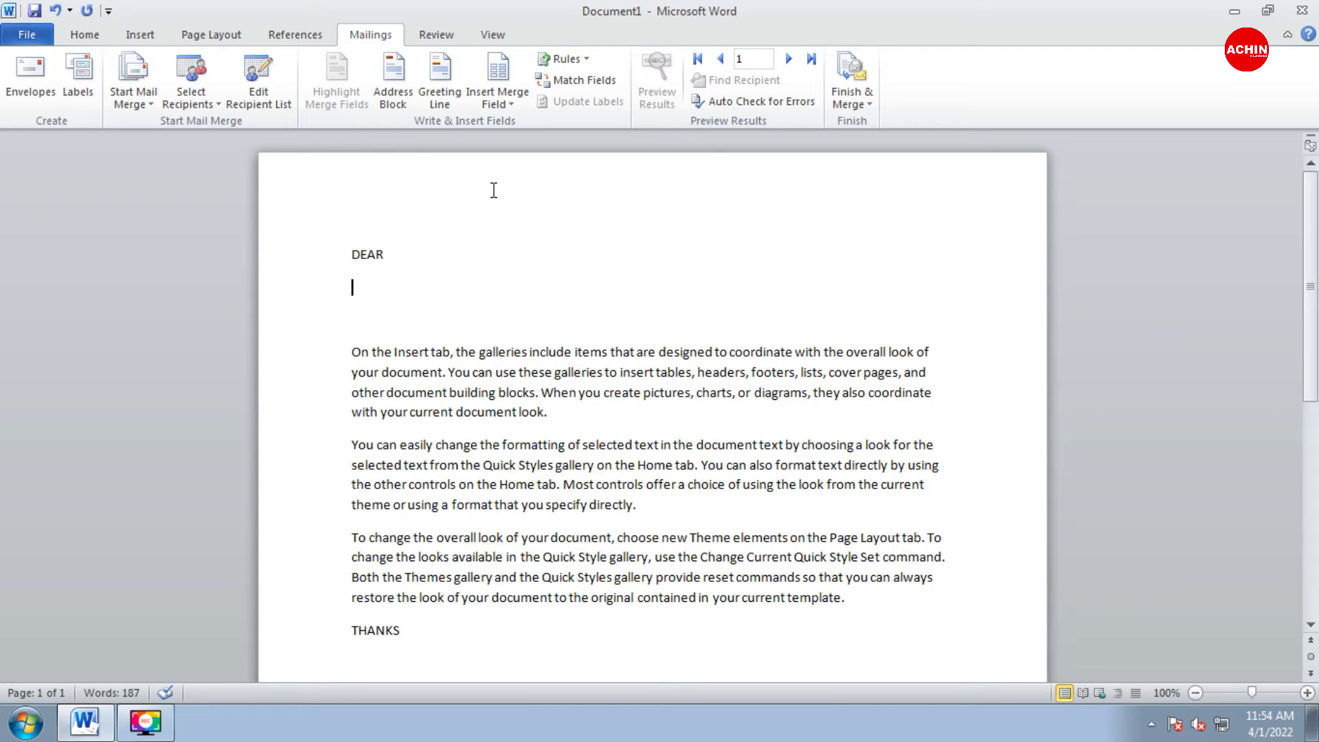
left_click(514, 107)
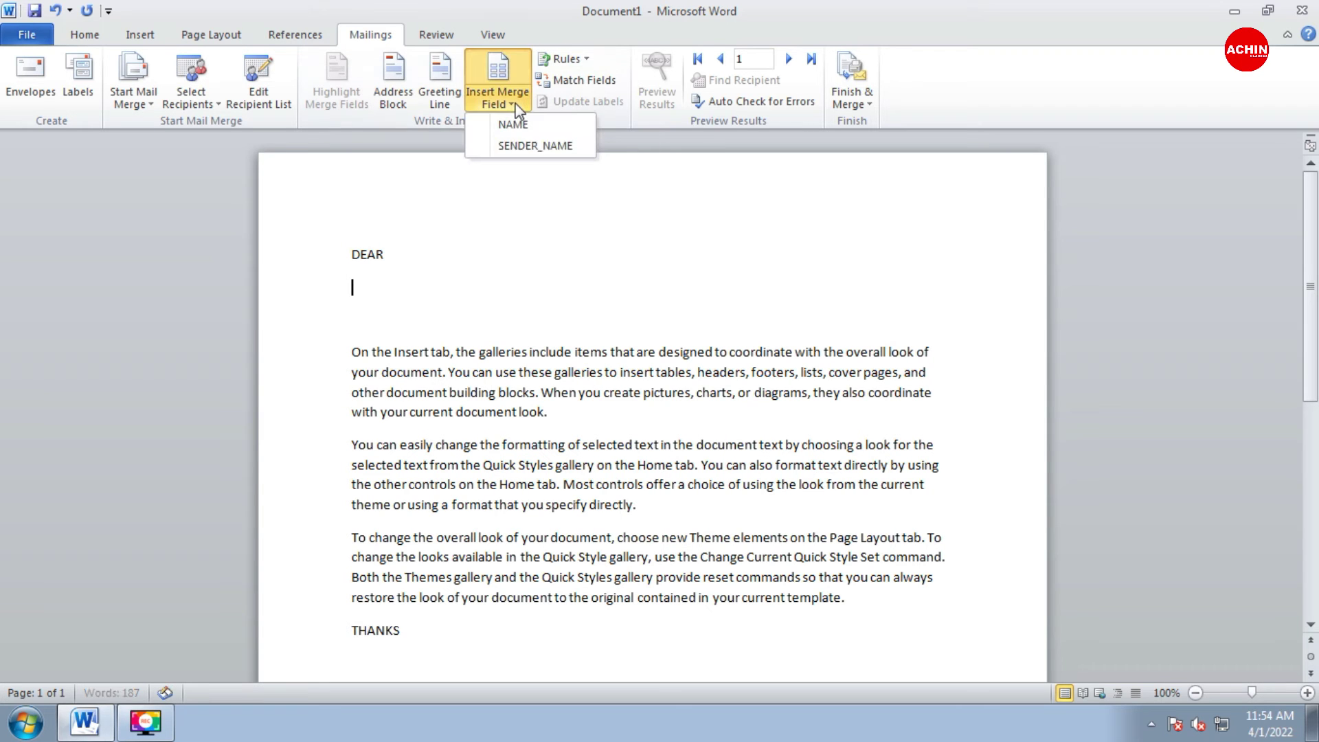
left_click(513, 124)
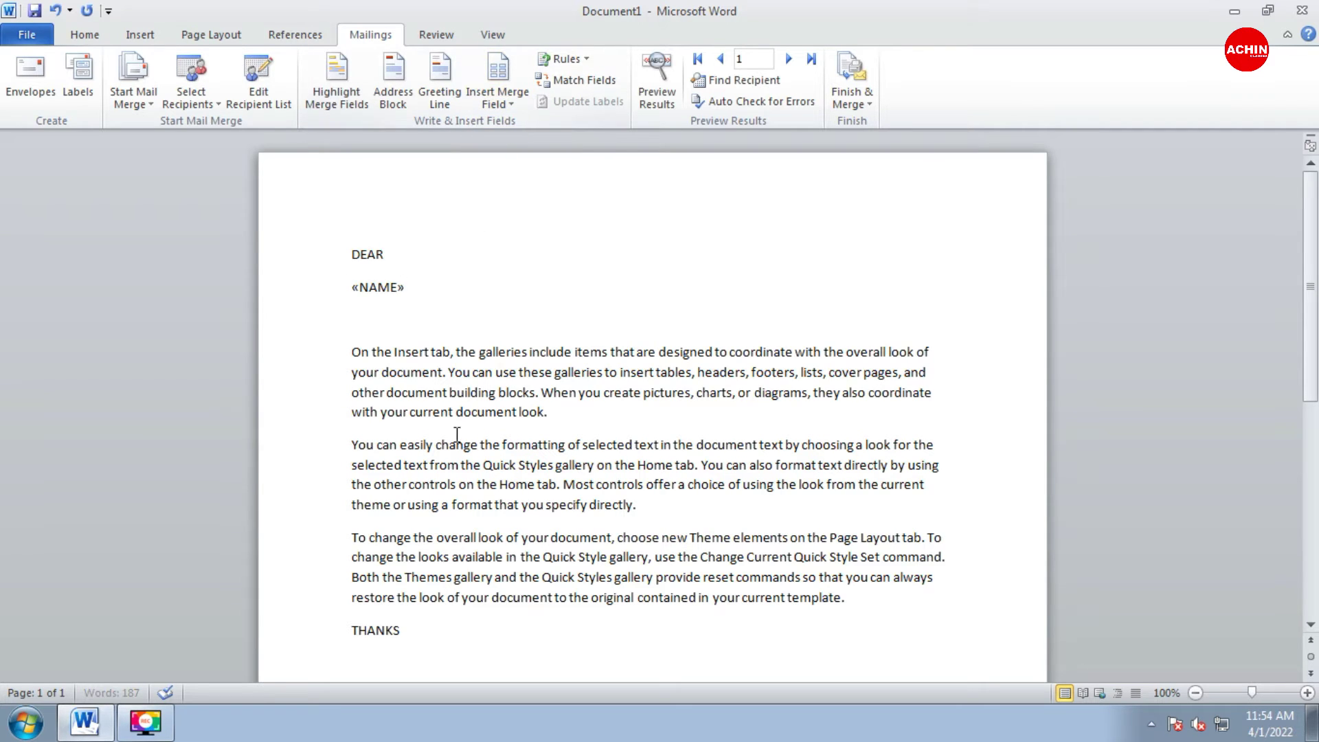
Insert the SENDER_NAME merge field on a new line below "THANKS"
scroll(457, 435, "down", 1)
left_click(430, 581)
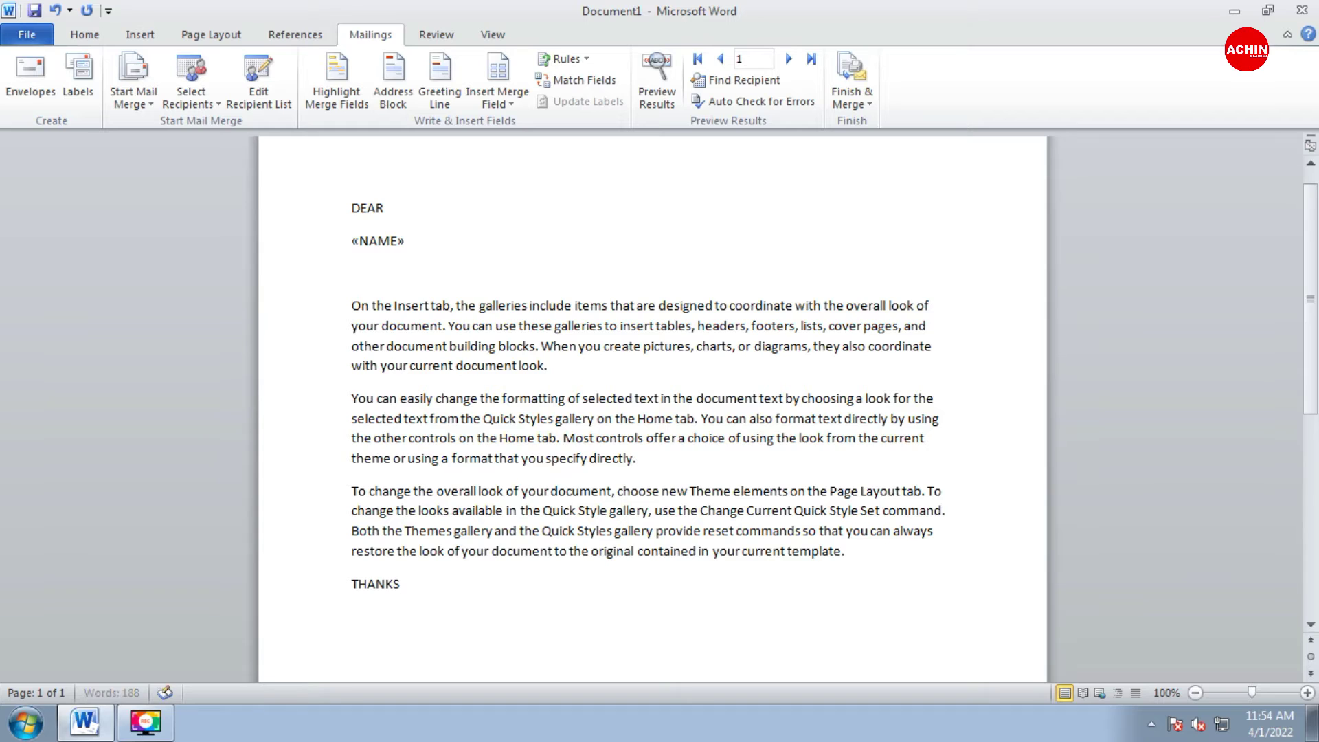
left_click(497, 97)
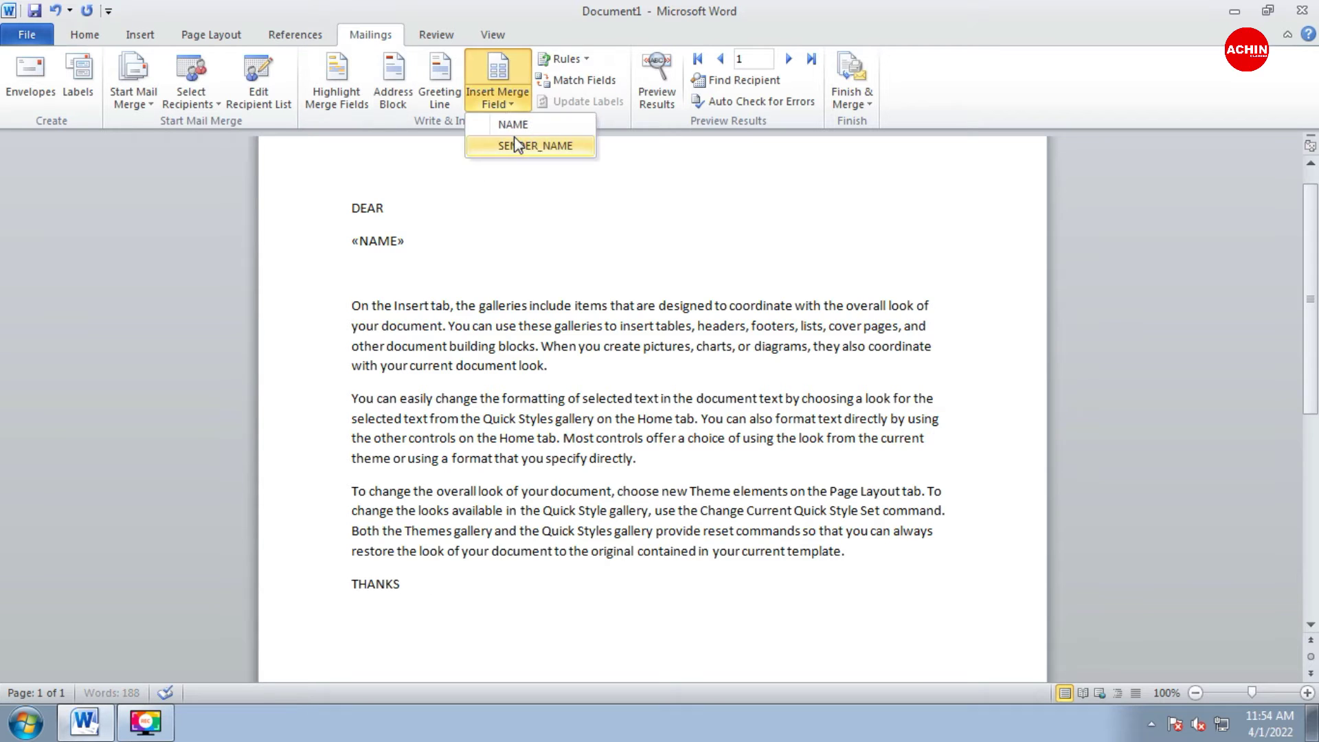
left_click(517, 145)
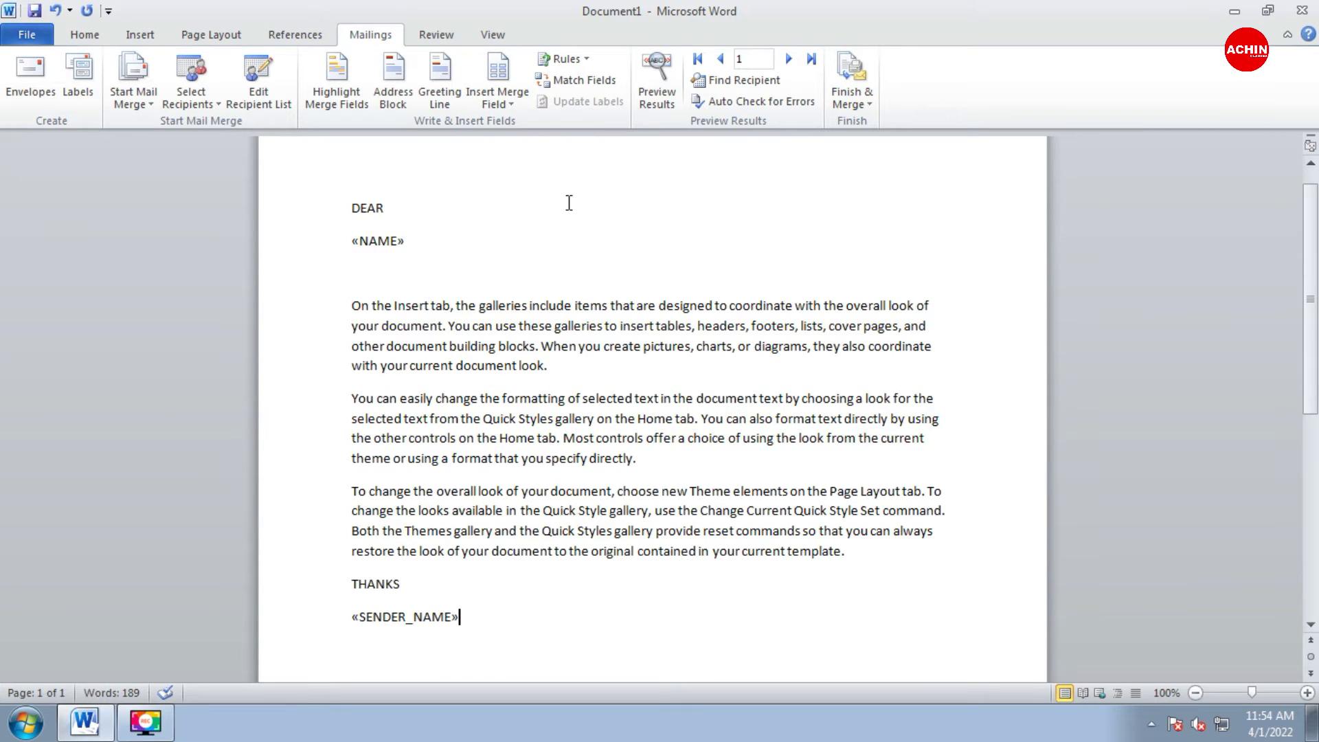
Preview the merged letter for the first and second recipients, then return to the merge field view
left_click(659, 97)
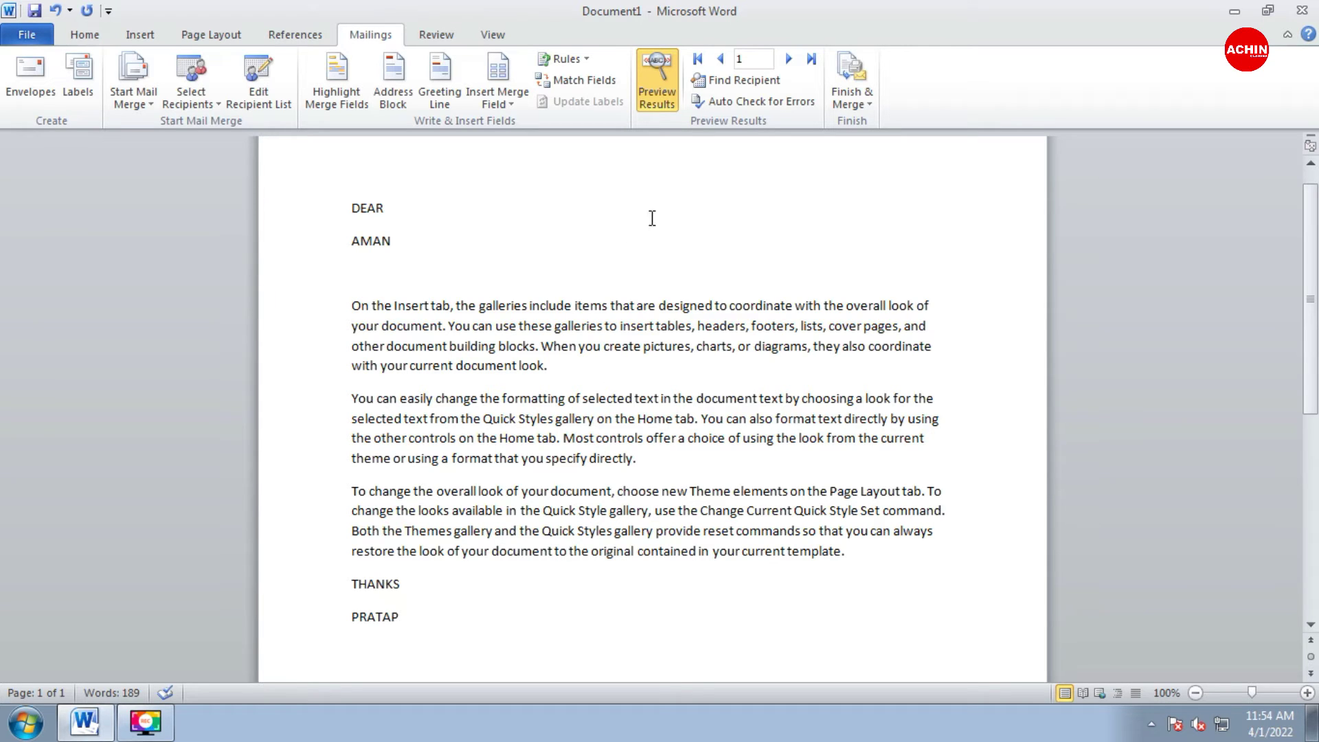
left_click(787, 60)
left_click(649, 88)
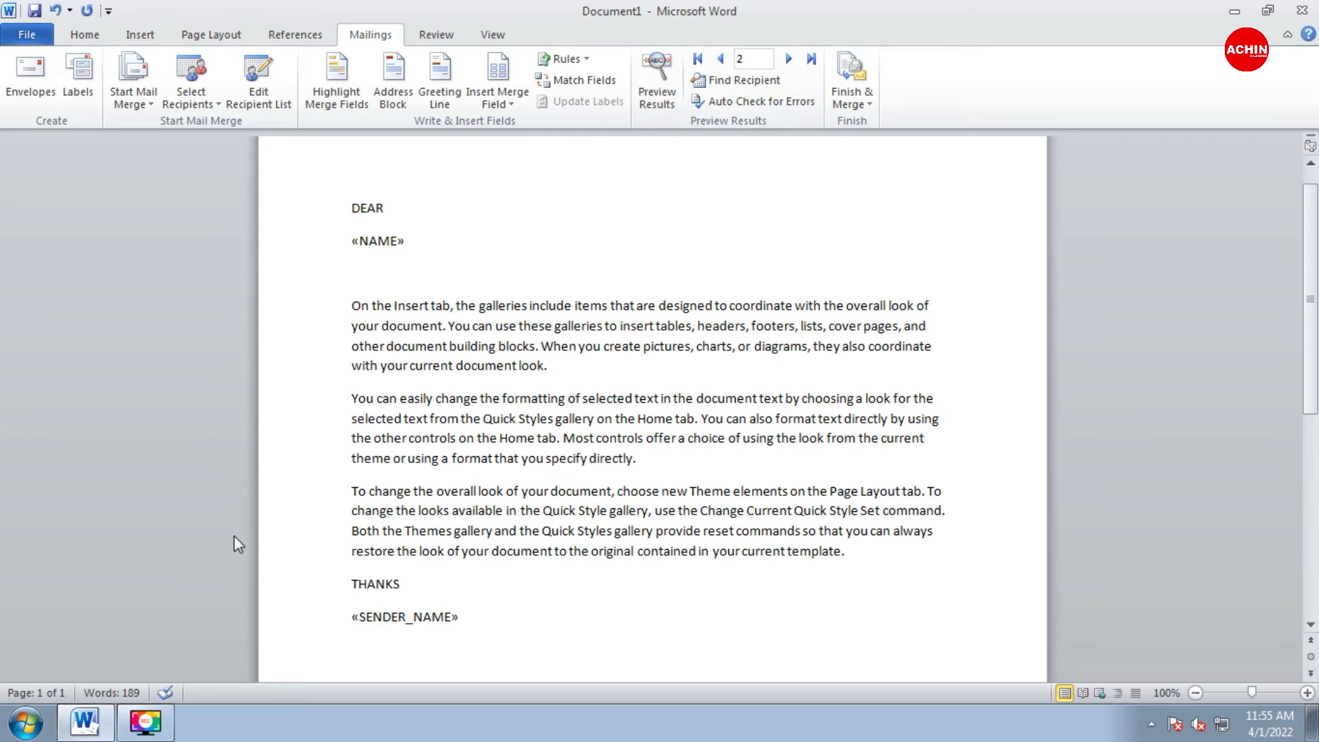
Merge all records into a new document of individual letters and look through the merged pages
left_click(857, 107)
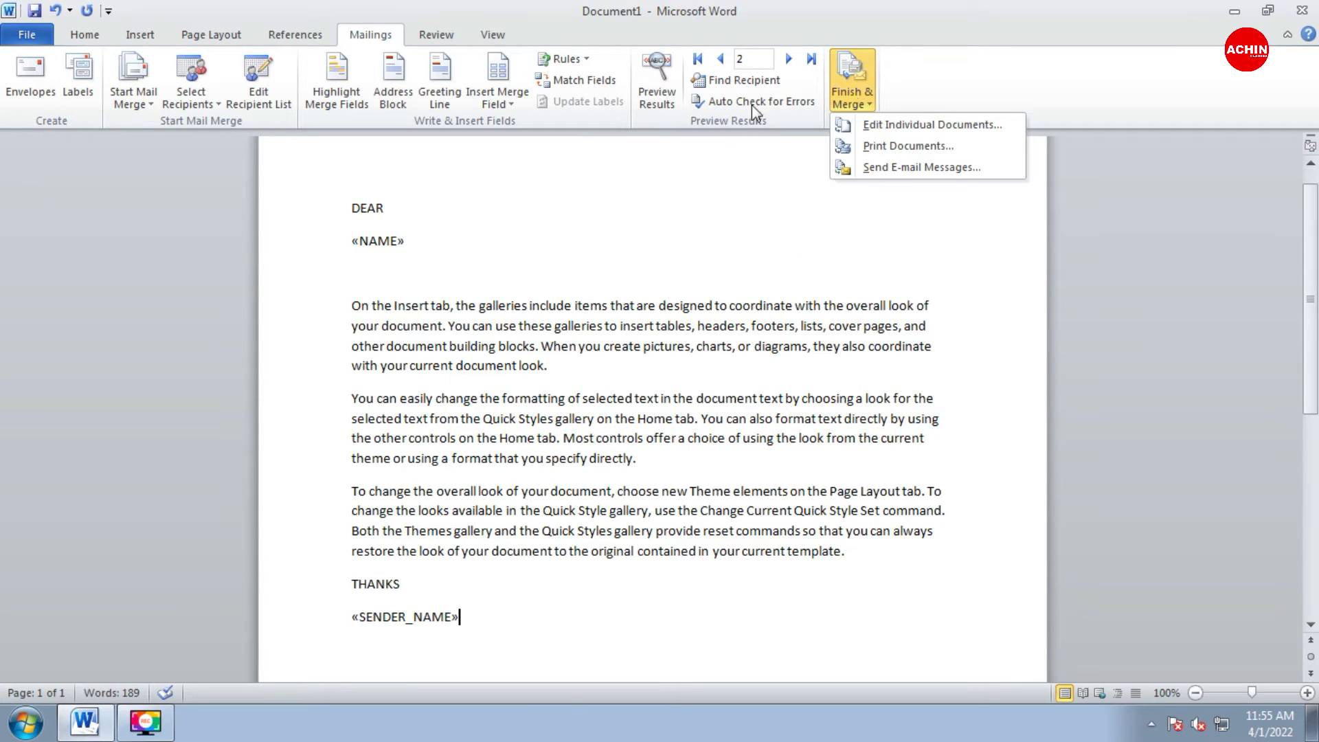
left_click(918, 126)
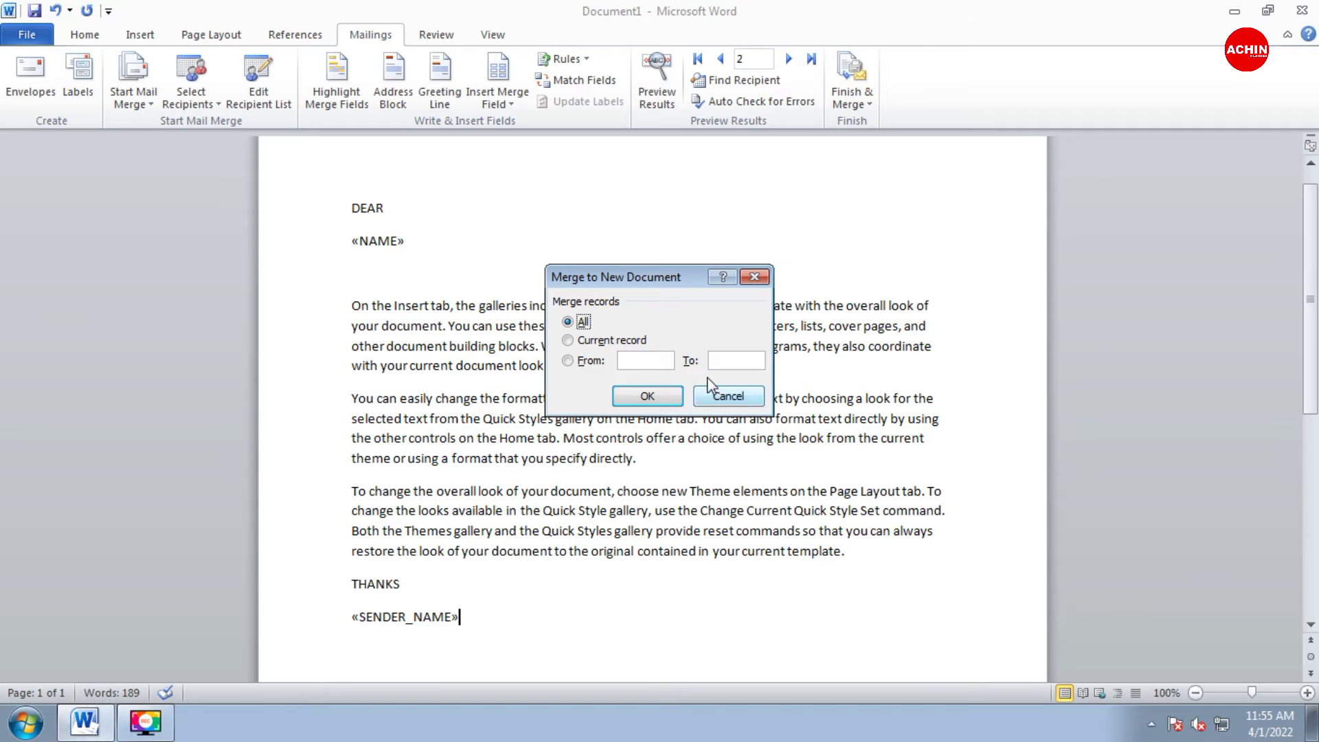
left_click(651, 396)
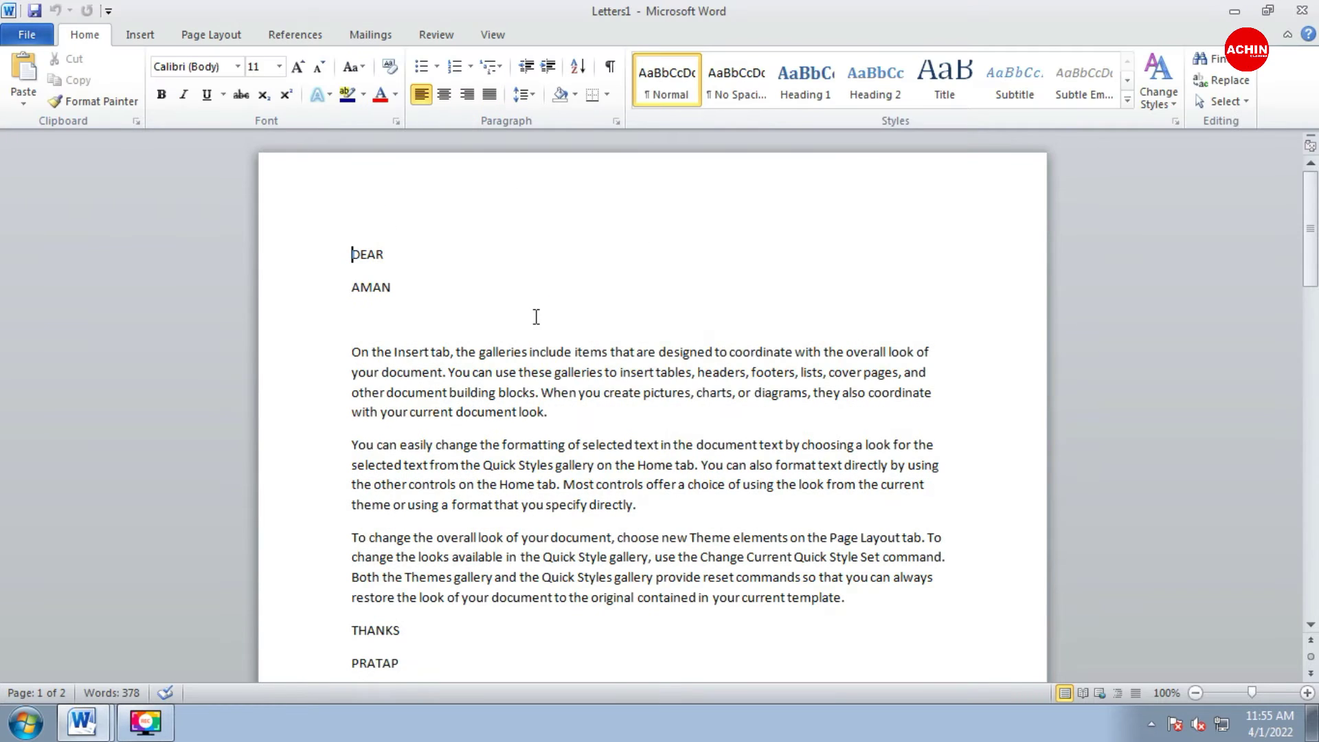
scroll(536, 316, "down", 10)
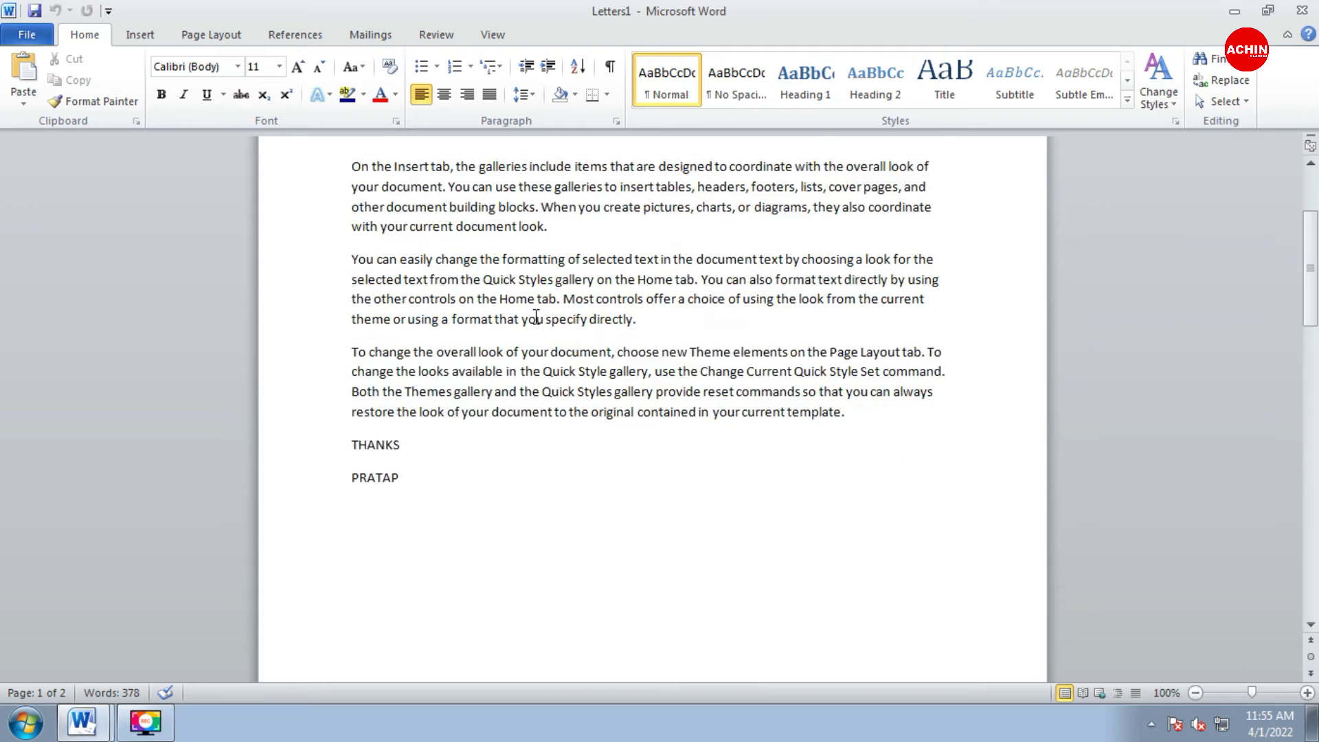
scroll(536, 316, "down", 15)
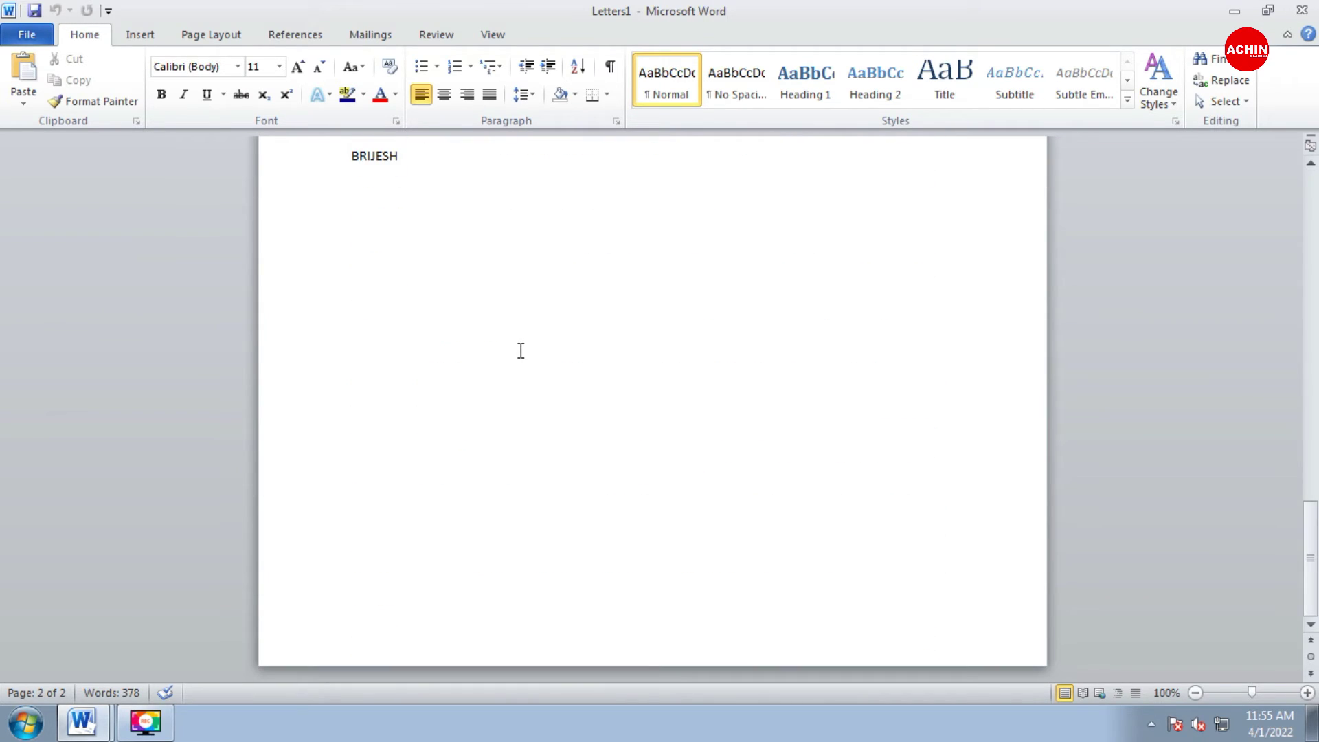
Create a new blank document and write a letter with "DEAR", three paragraphs of sample text and a closing "THANKS"
key("ctrl+n")
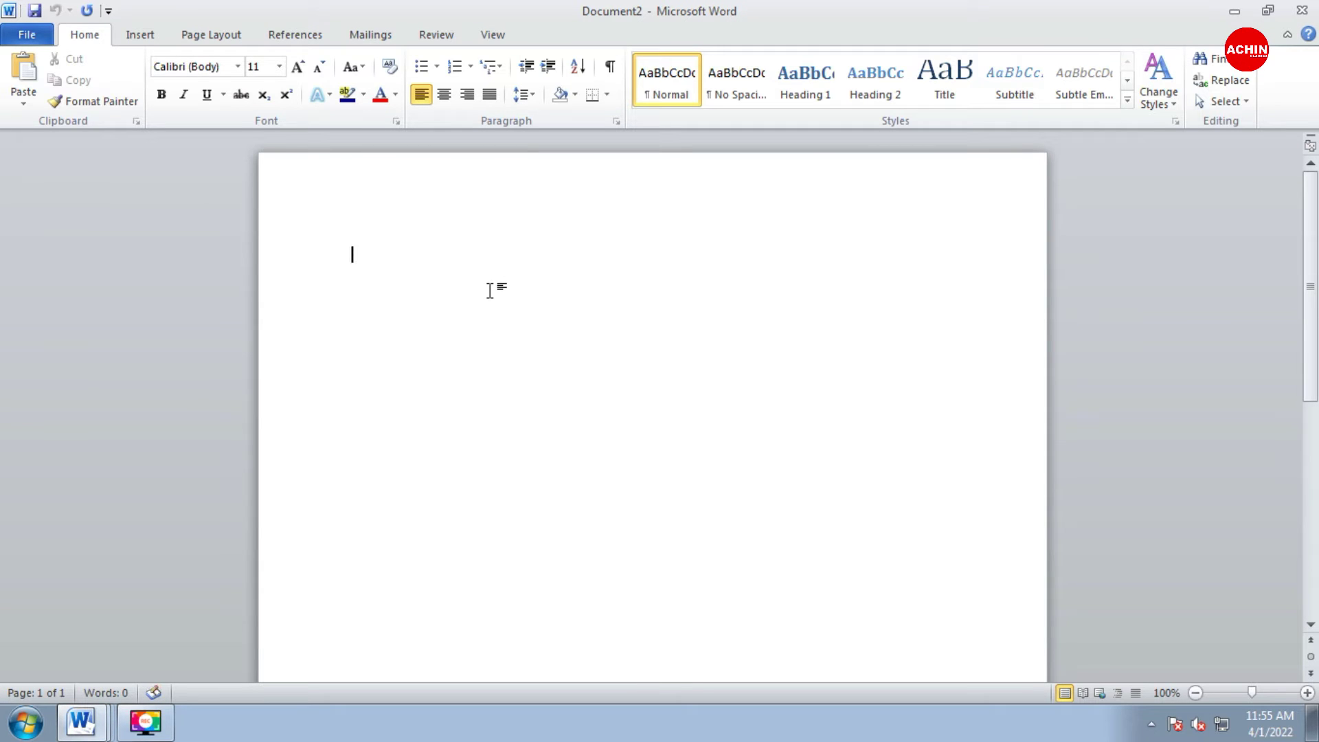
type("DAER")
key("BackSpace")
key("BackSpace")
key("BackSpace")
type("EAR")
key("Return")
key("Return")
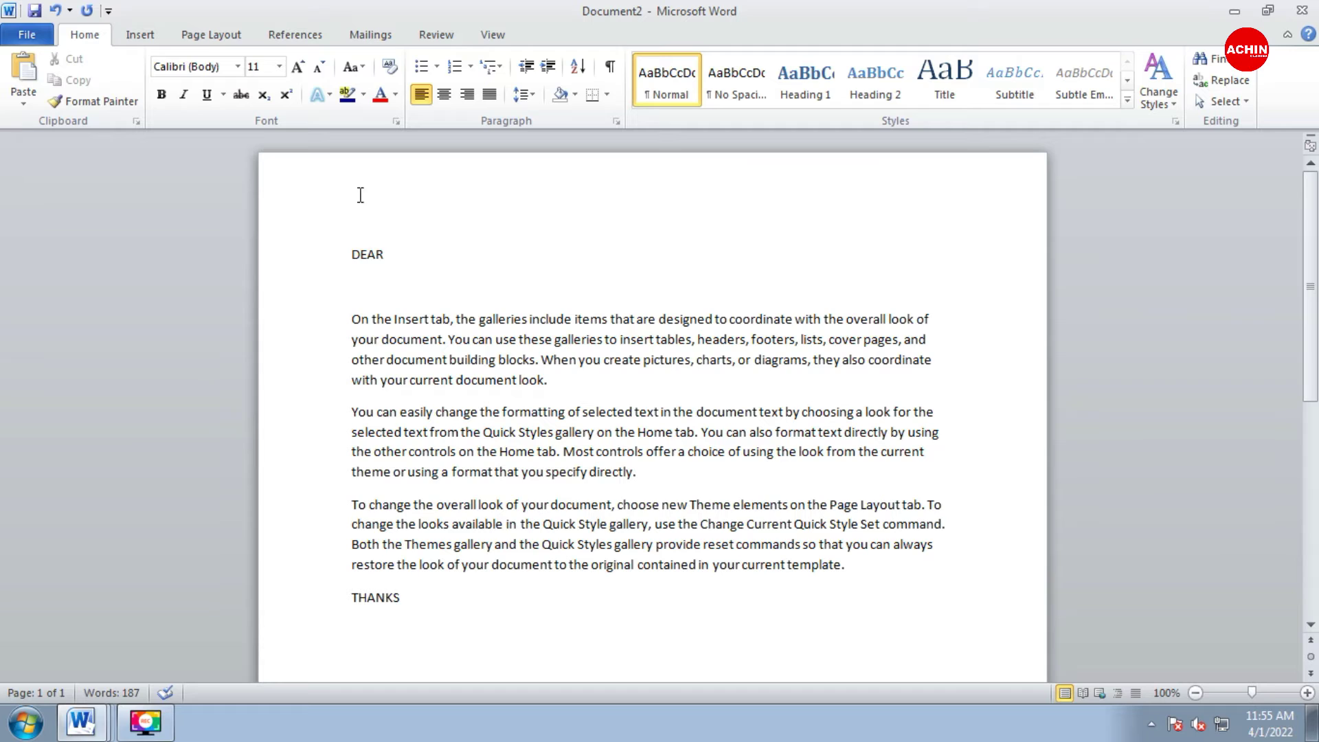
Attach the existing LIST FIRST data source from the Documents library as the letter's recipients and check its recipient list
left_click(361, 40)
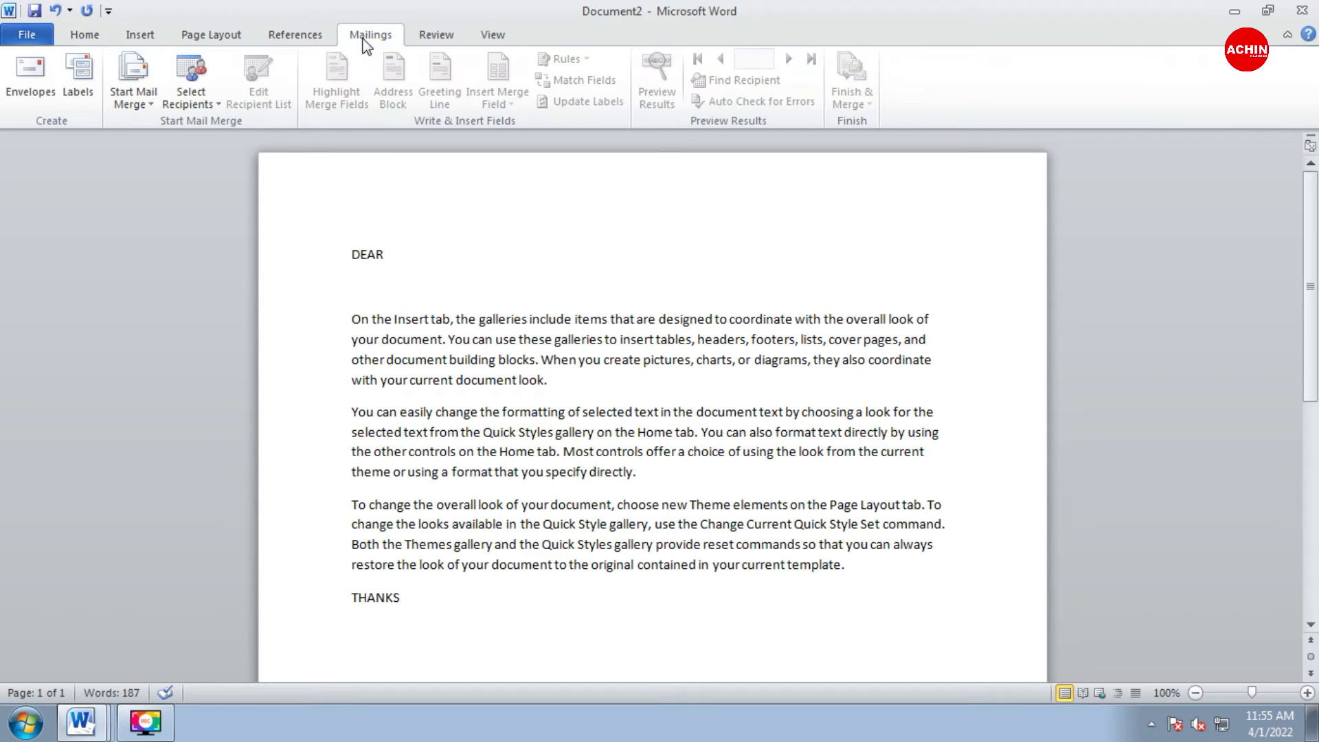
left_click(204, 96)
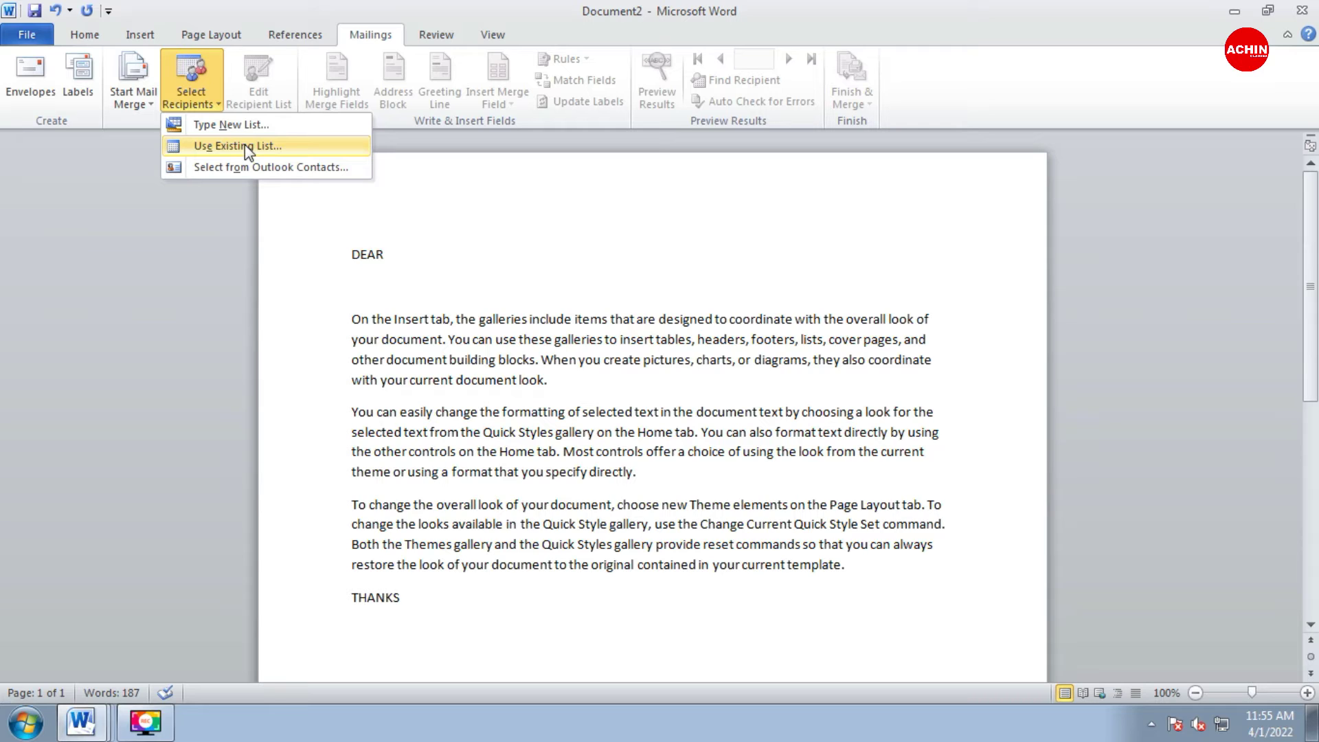
left_click(303, 255)
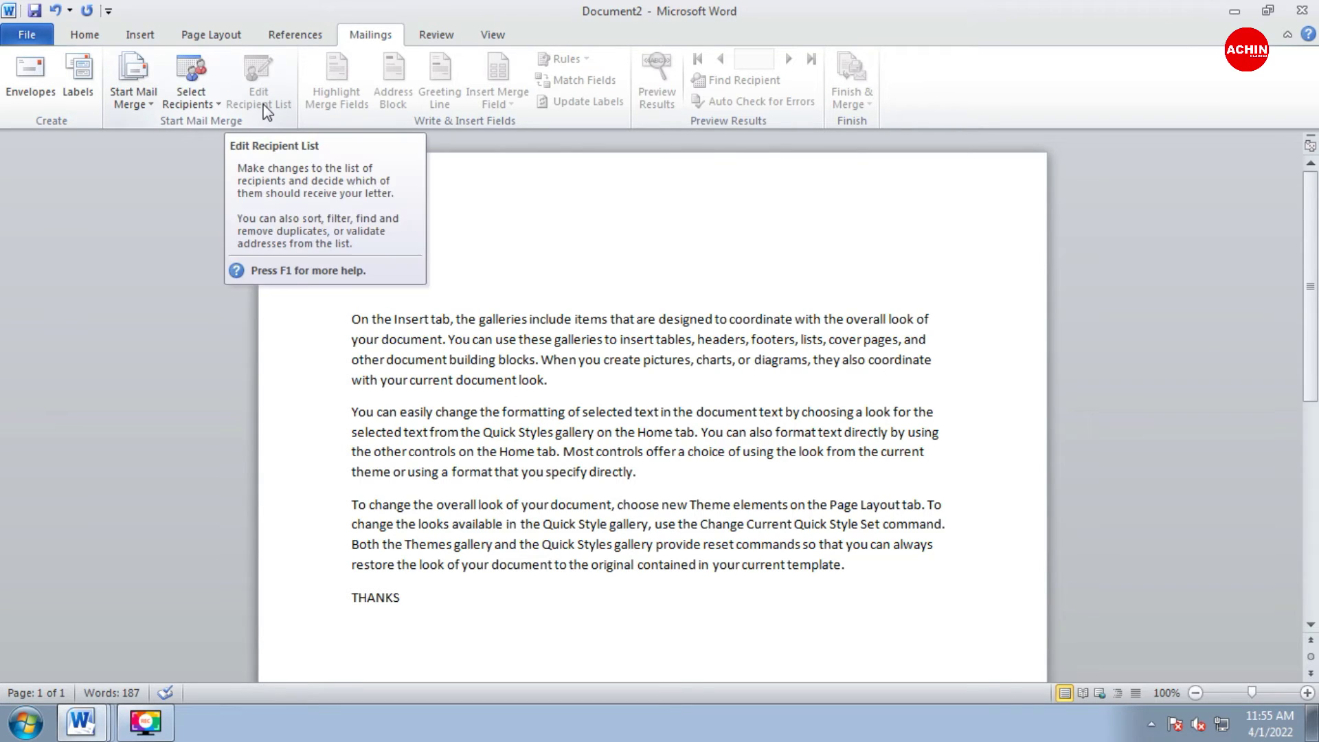
left_click(189, 96)
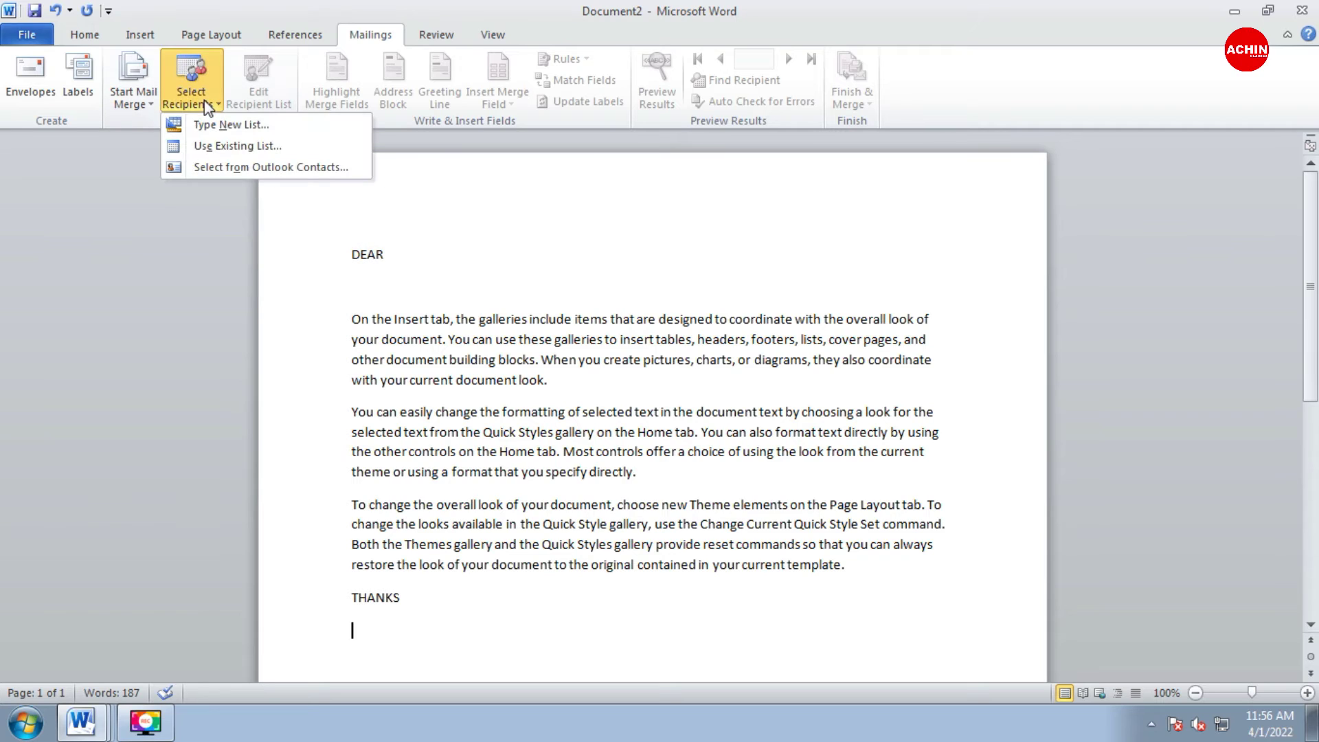
left_click(266, 147)
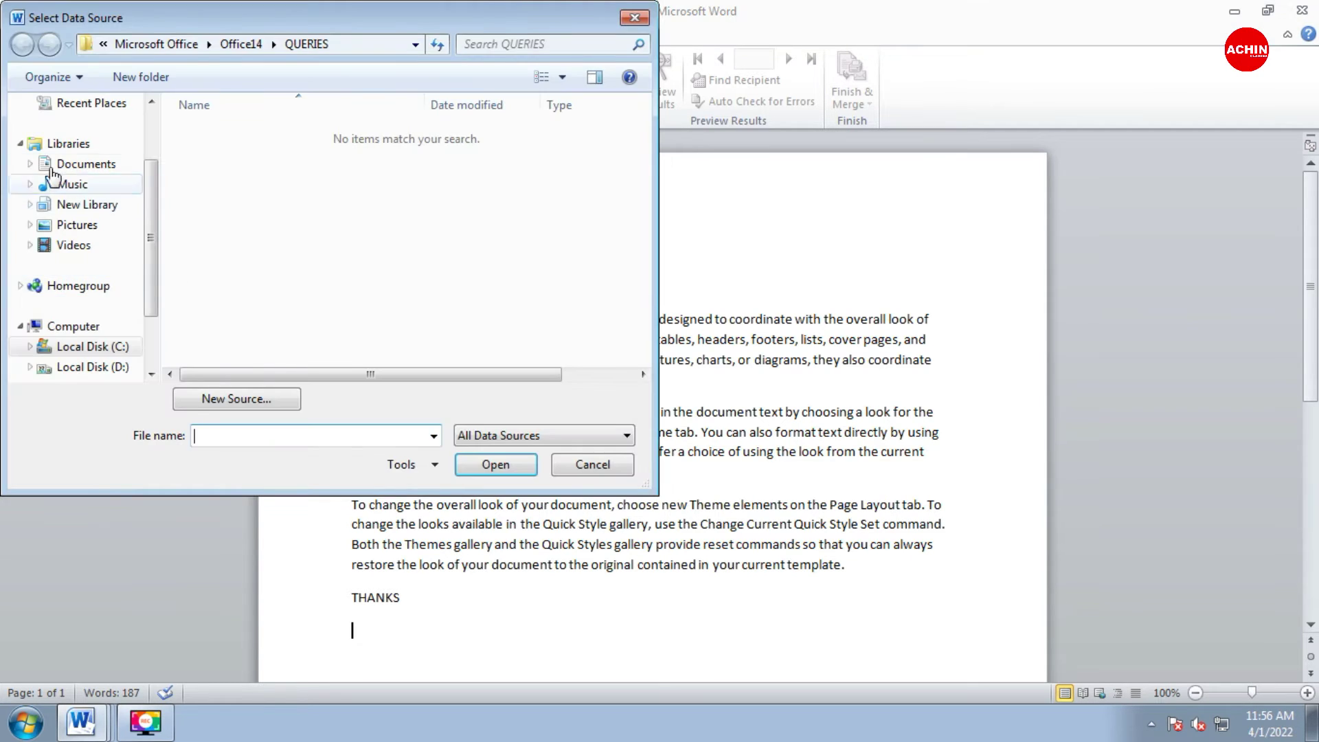
left_click(73, 165)
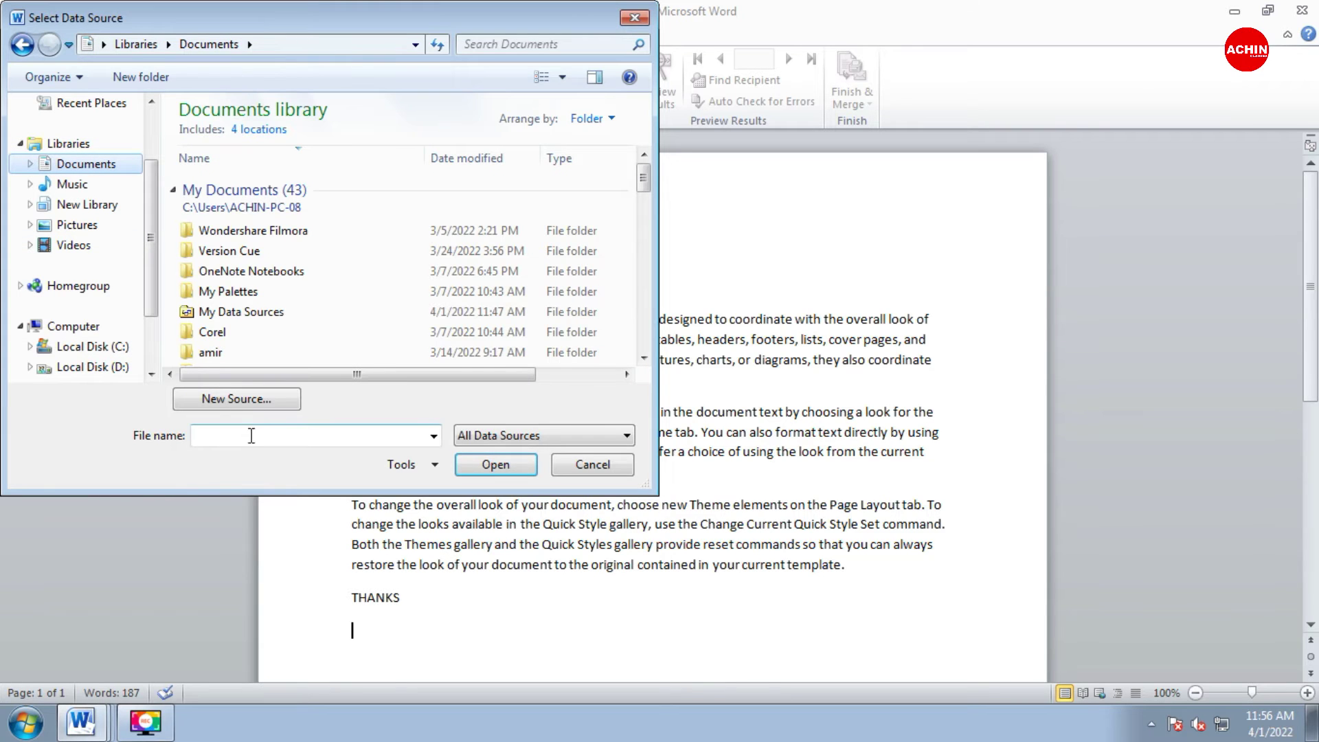
left_click(531, 47)
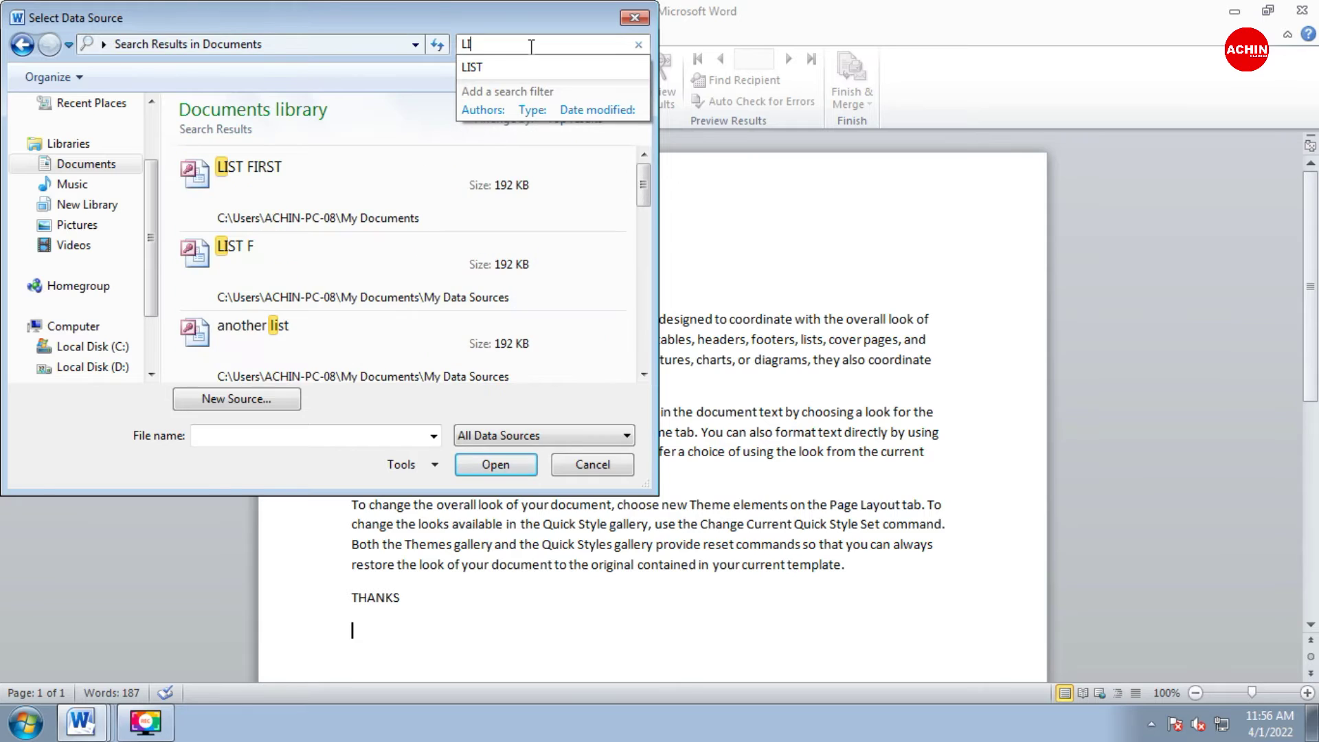
left_click(257, 174)
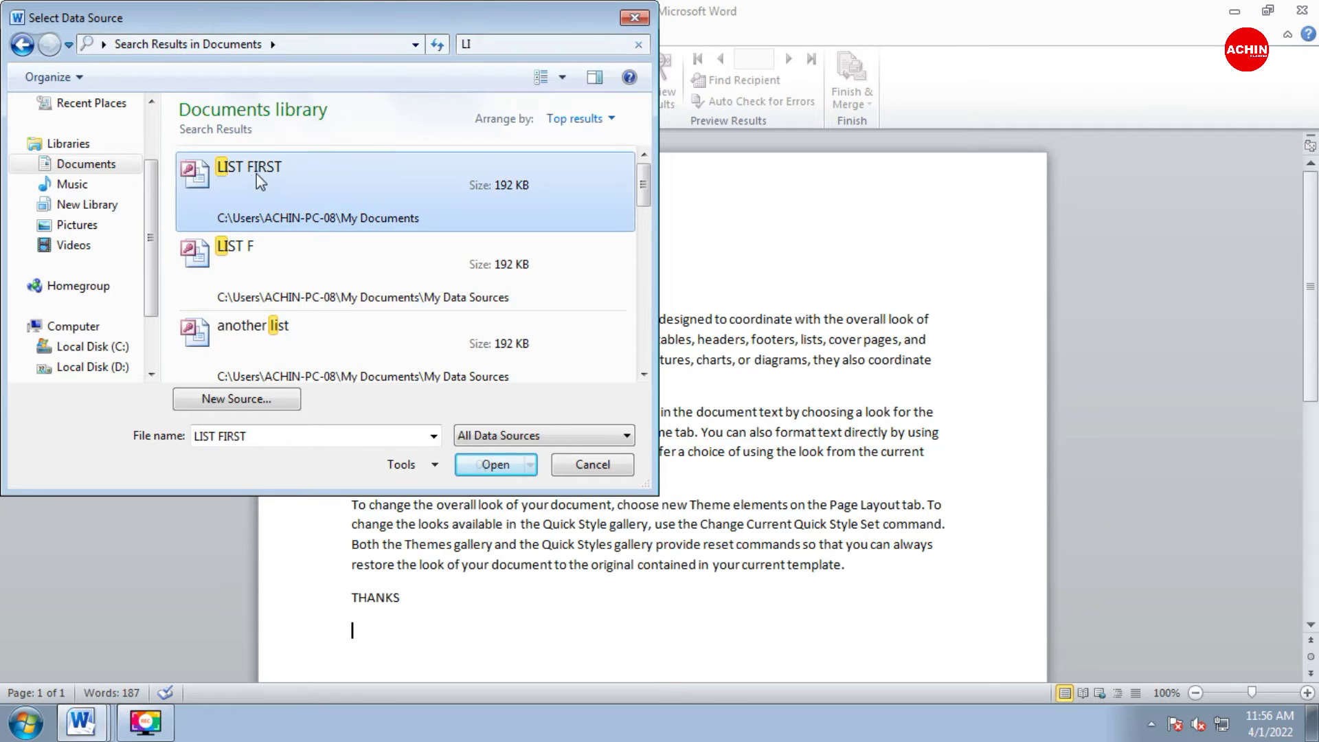
left_click(504, 469)
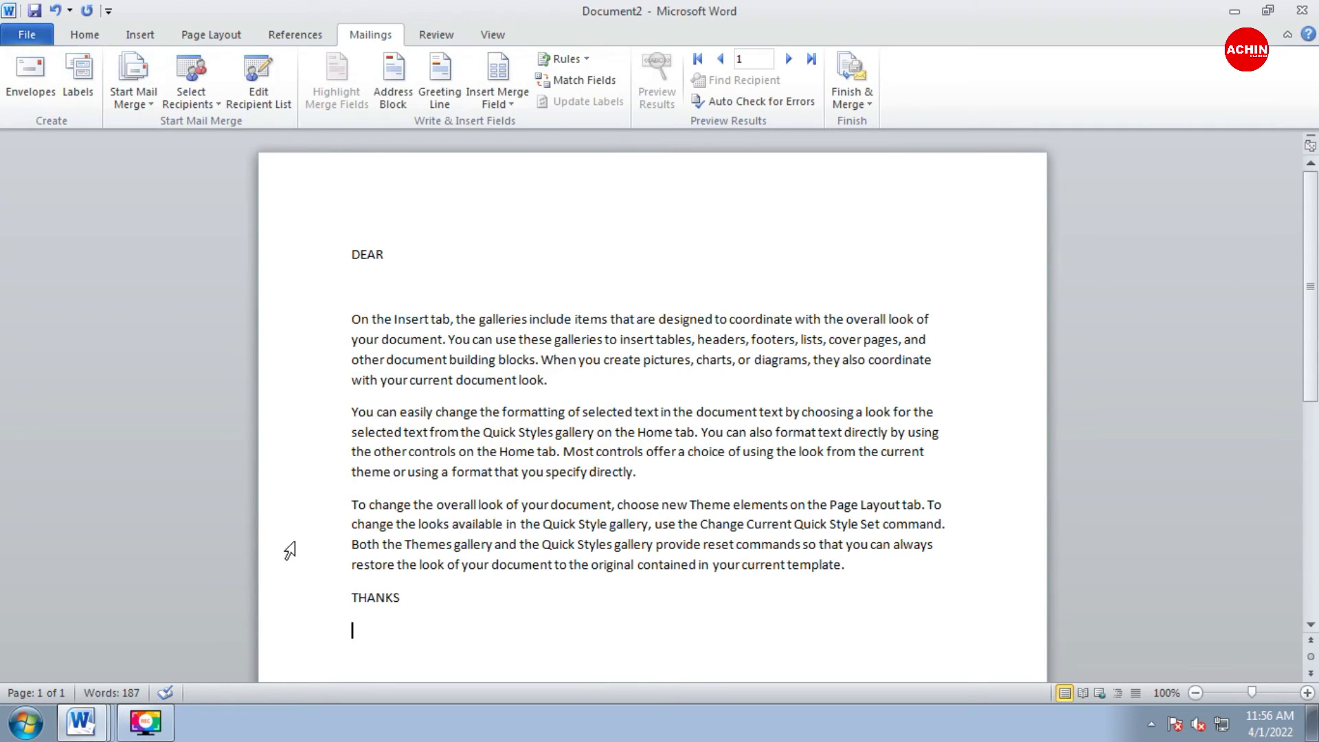
left_click(273, 106)
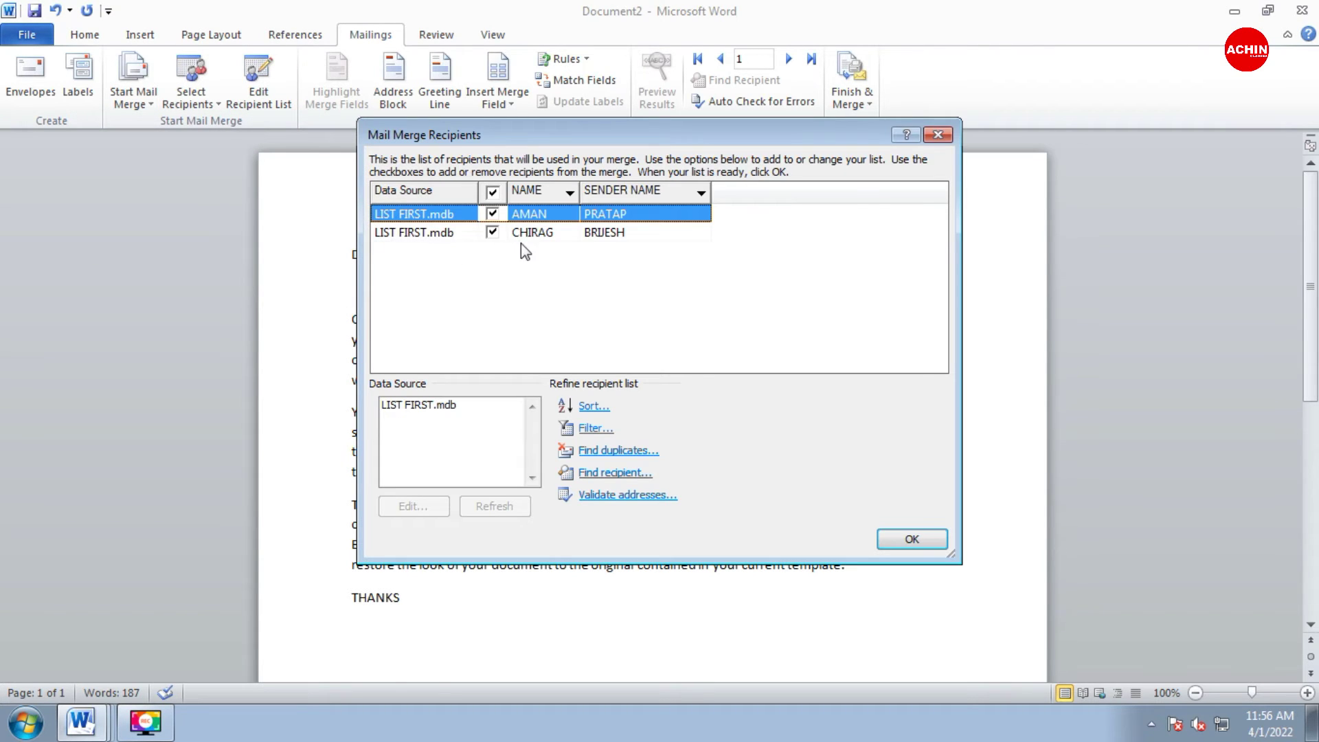
left_click(930, 541)
Insert the NAME merge field on a new line below "DEAR" in the second letter
left_click(401, 254)
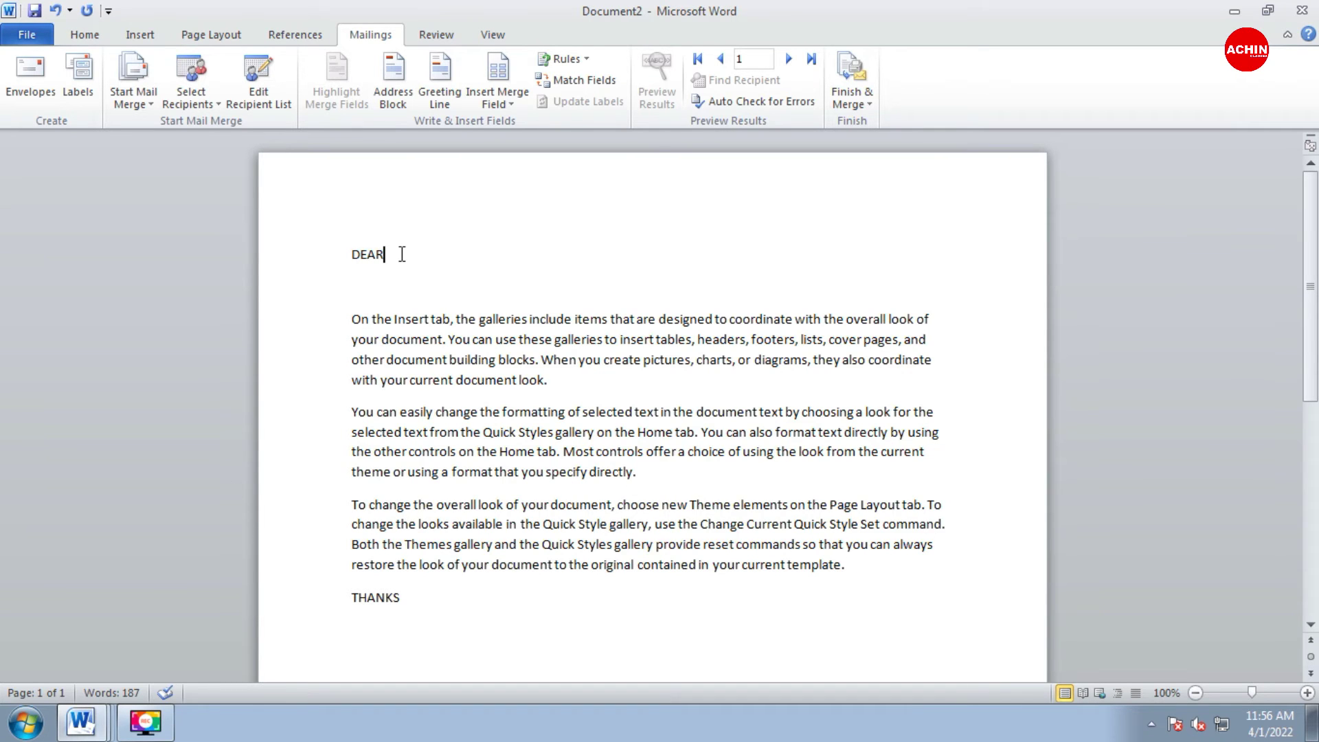
key("Return")
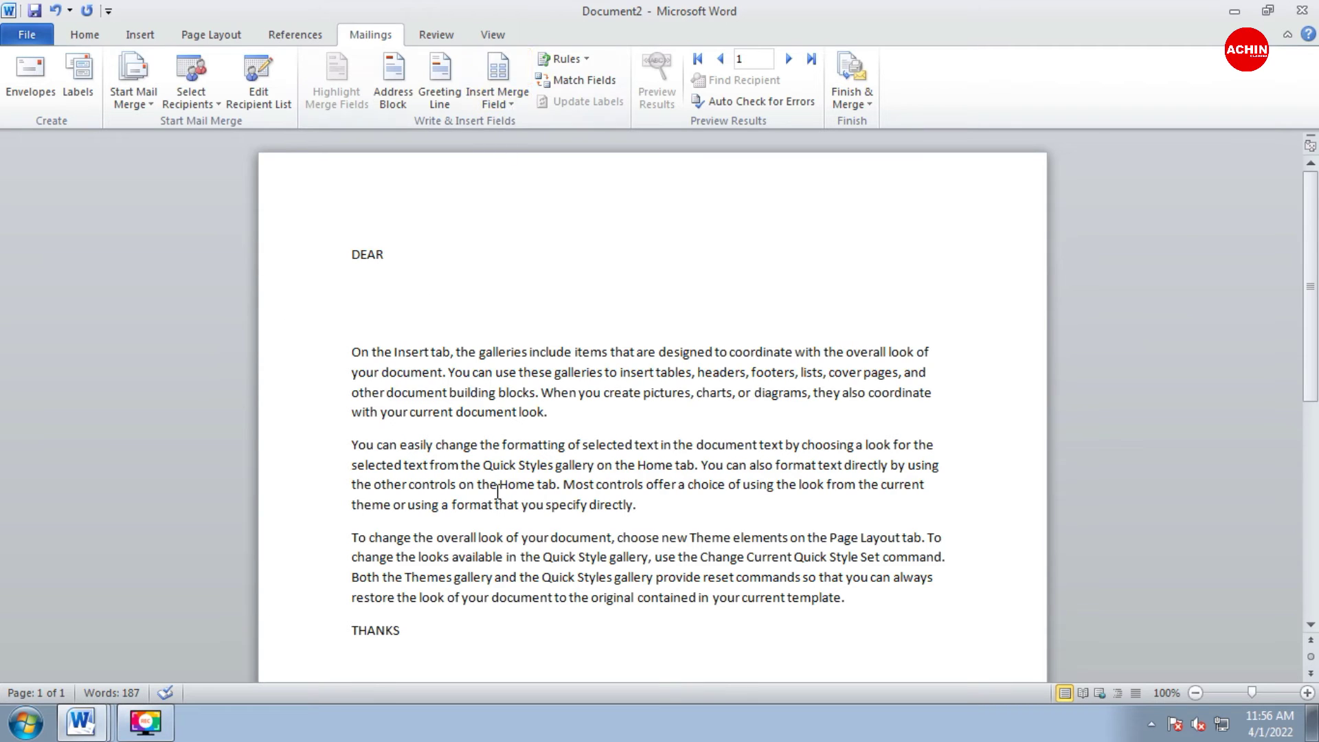
left_click(516, 105)
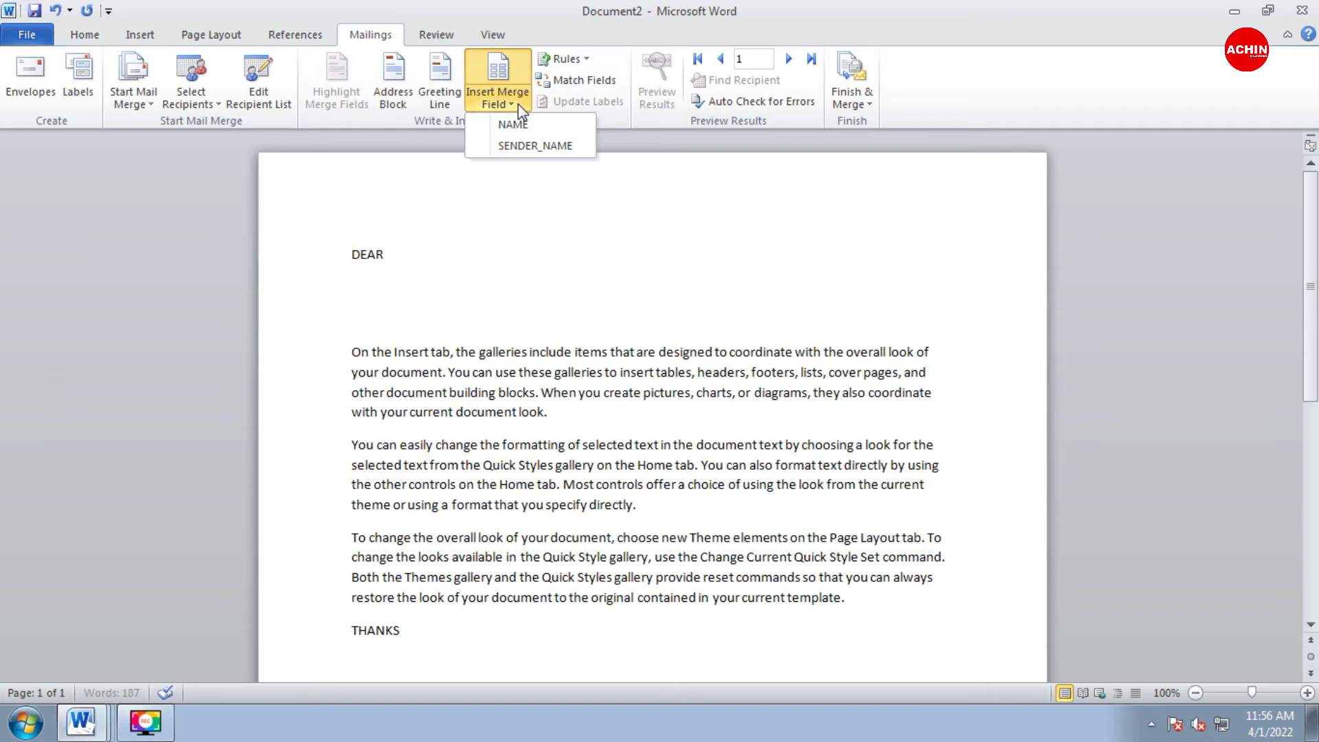
left_click(517, 139)
Insert the SENDER_NAME merge field on a new line below "THANKS" in the second letter
left_click(417, 634)
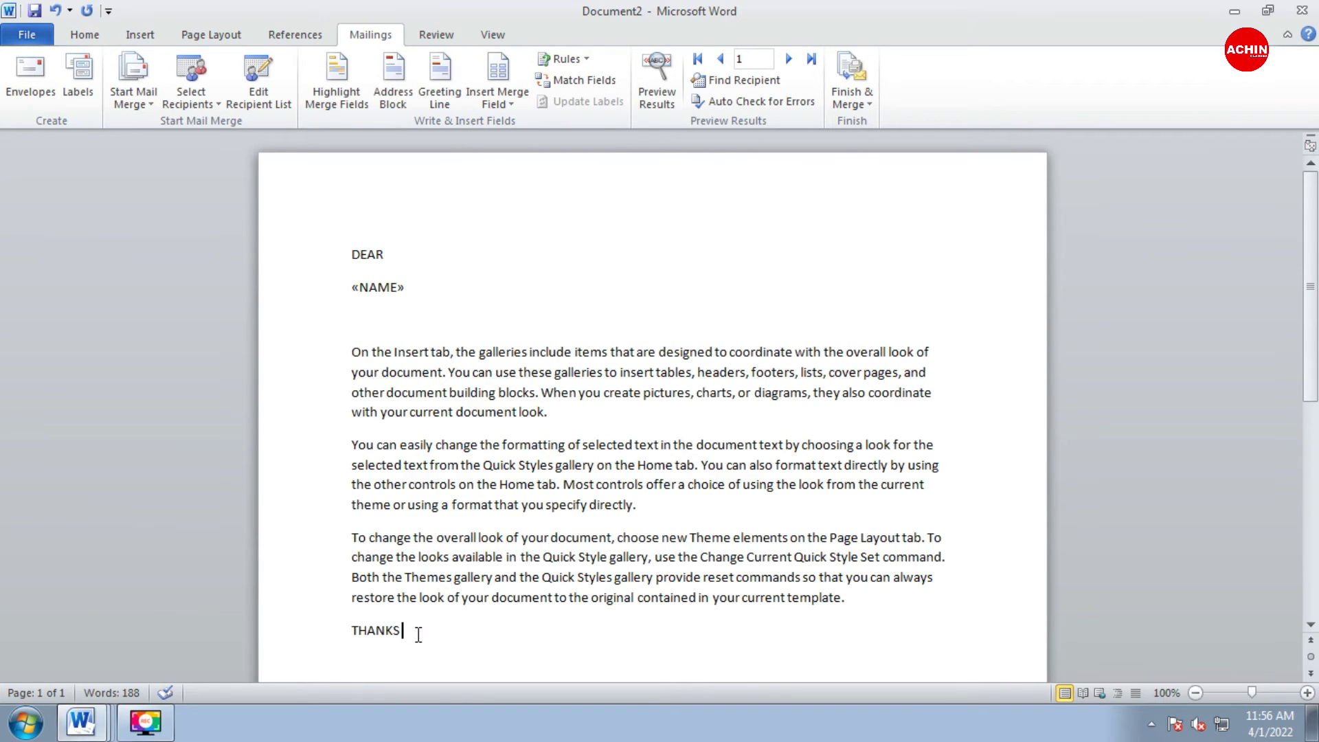
key("Return")
left_click(497, 100)
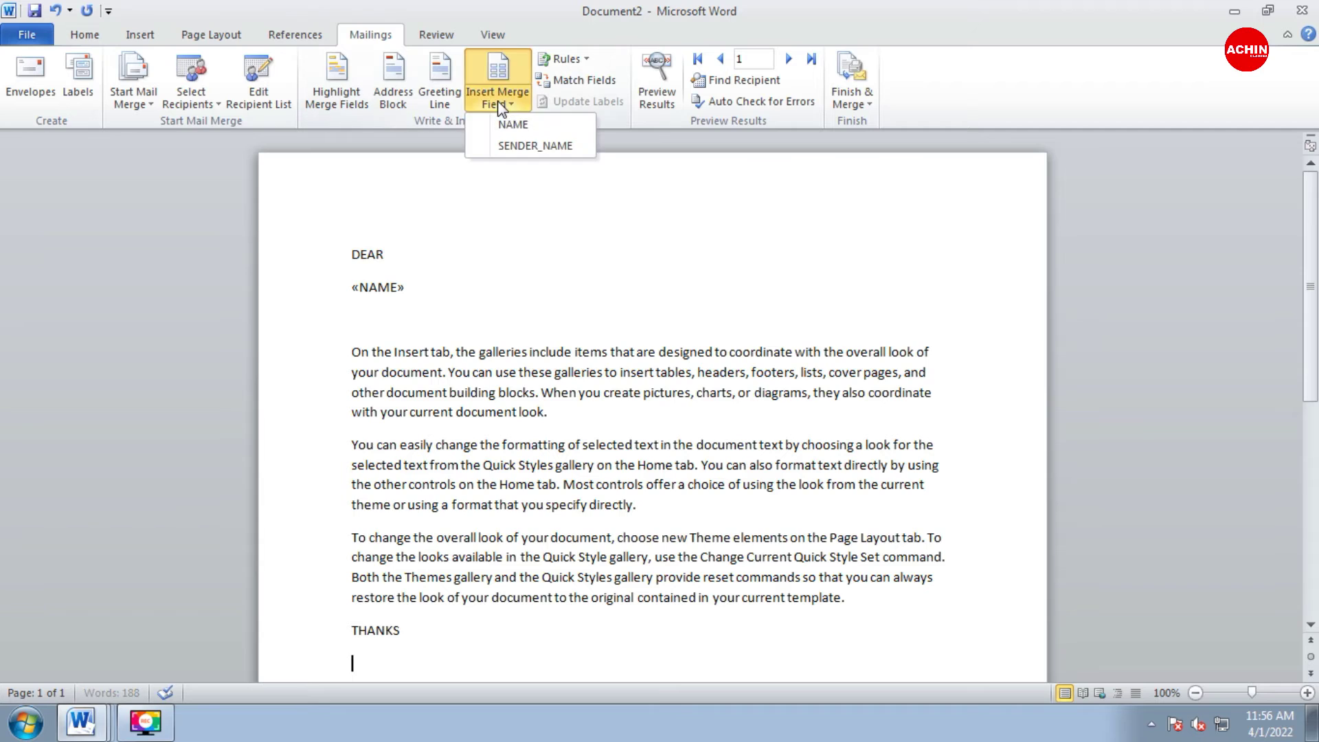
left_click(521, 141)
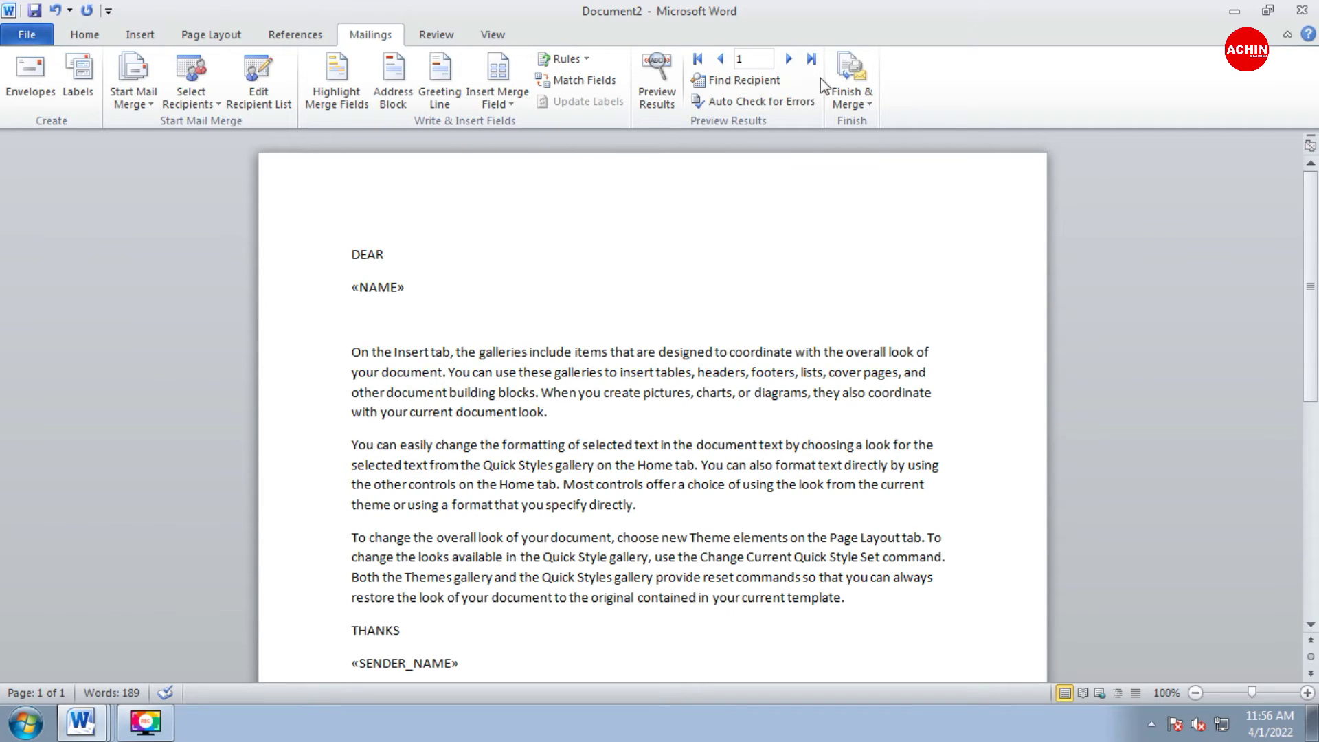
Finish the second letter's merge by generating individual documents for all records
left_click(852, 94)
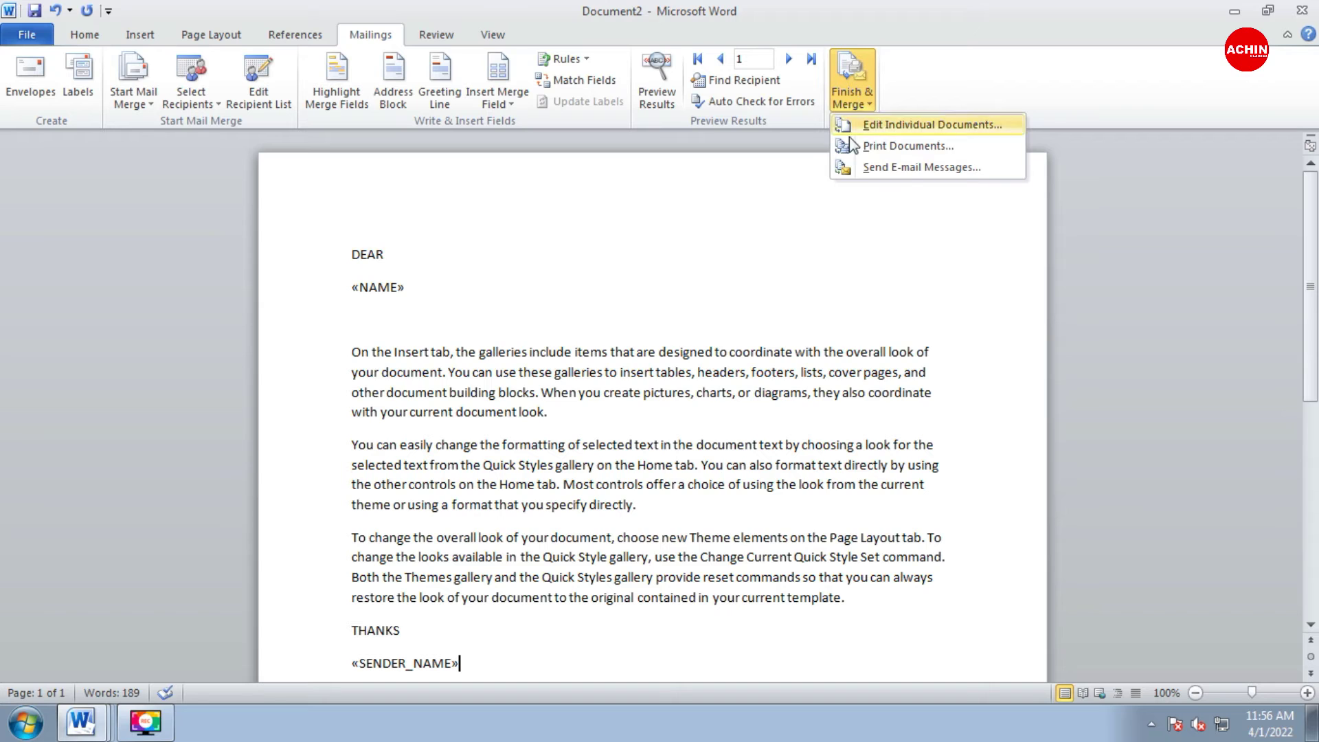
left_click(918, 125)
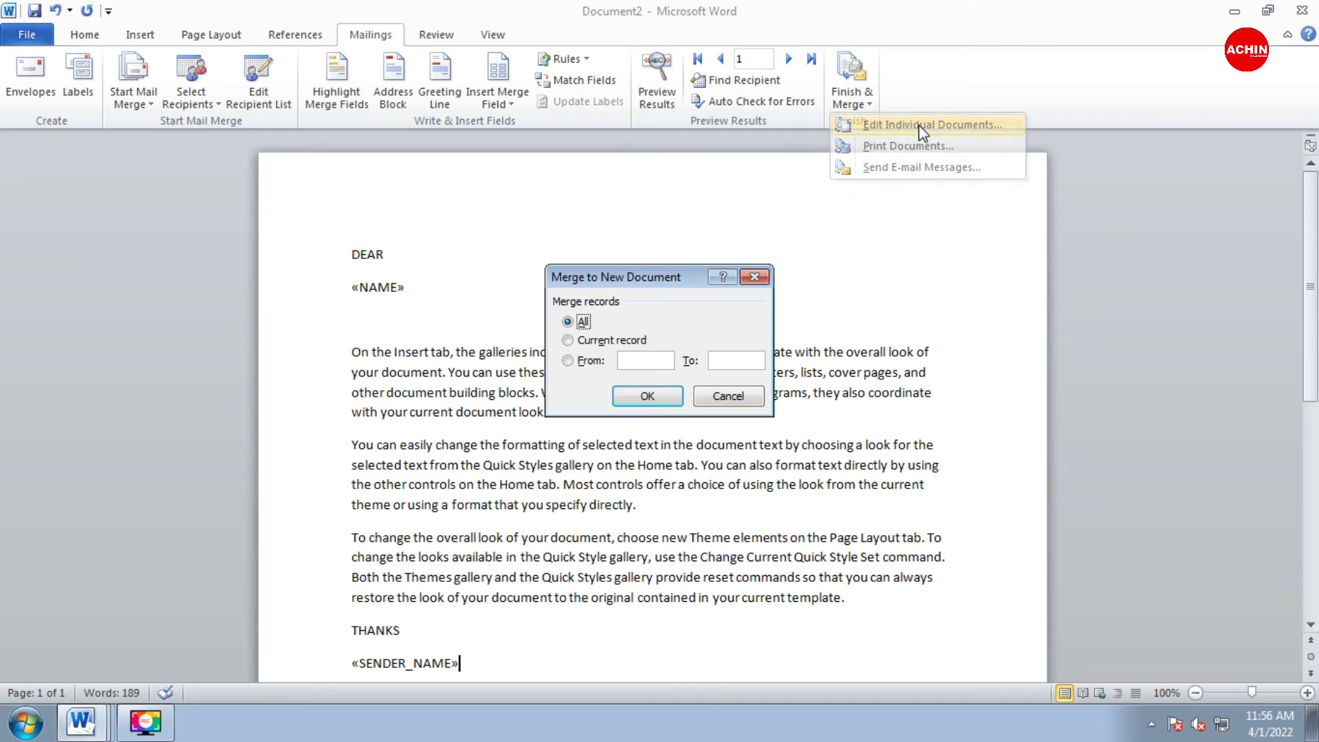
left_click(647, 395)
Examine the merged letters for both recipients, checking the recipient and sender names, and review the mail merge commands available for them
scroll(509, 341, "down", 9)
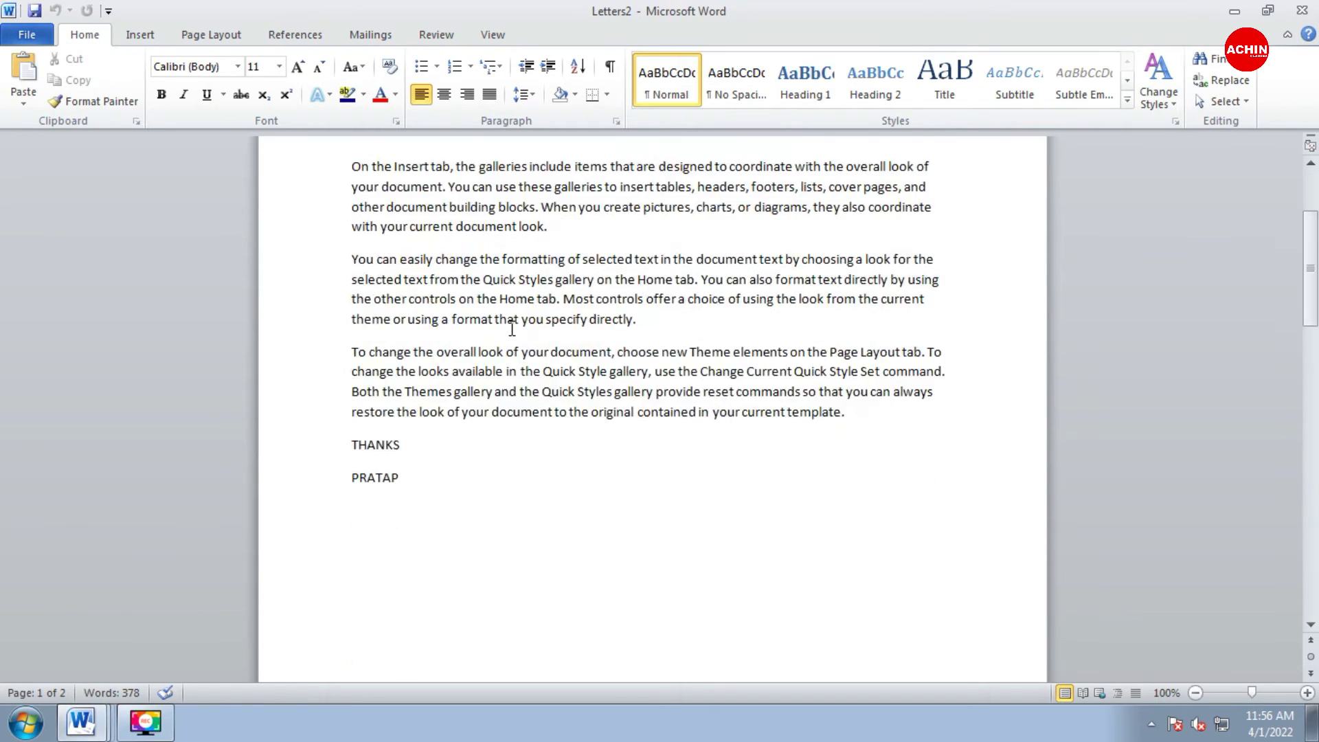
scroll(511, 328, "up", 3)
scroll(512, 328, "up", 9)
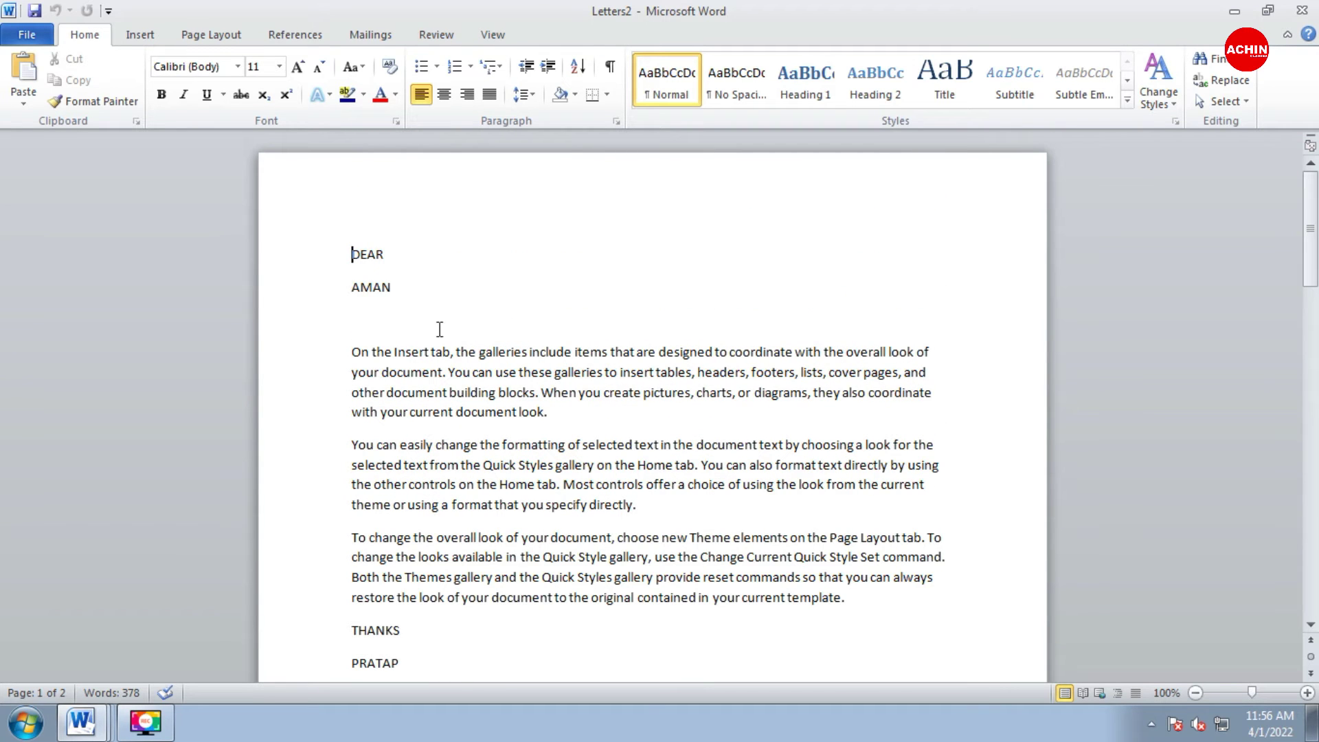
scroll(522, 275, "down", 10)
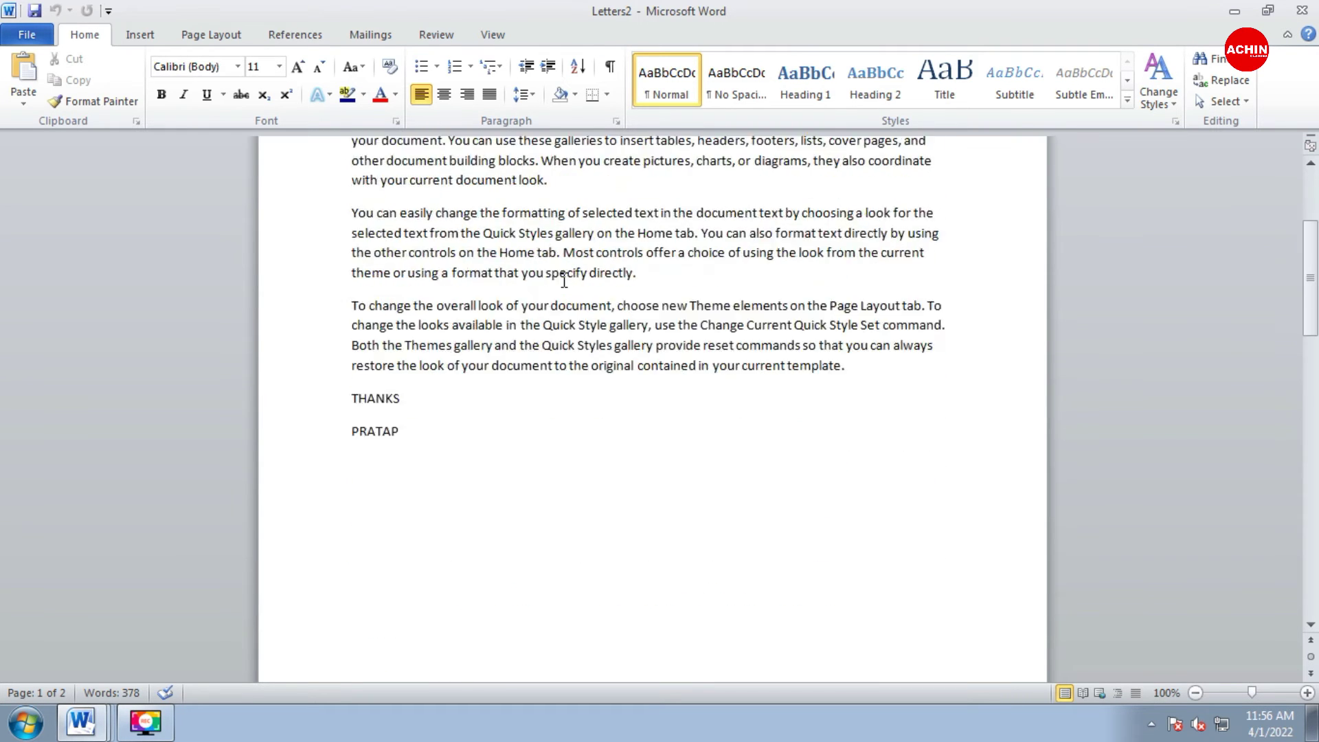
scroll(564, 280, "down", 12)
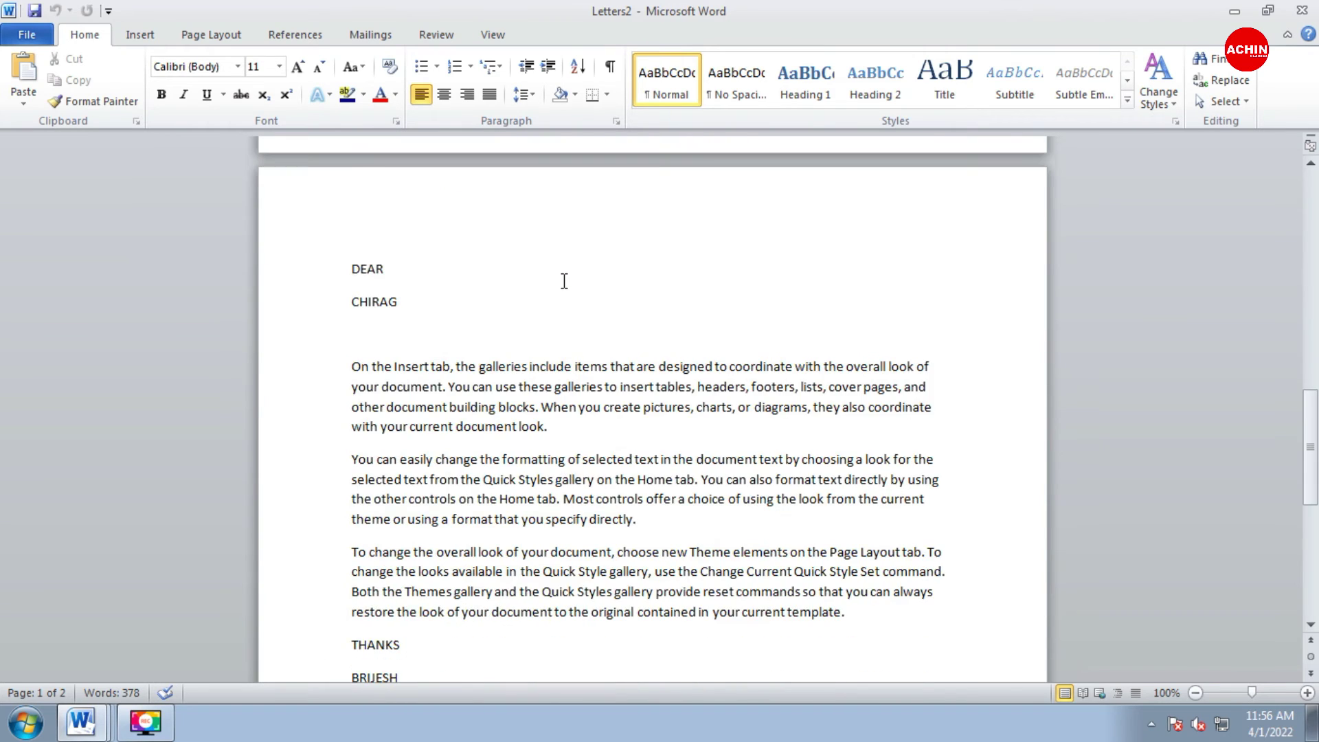
scroll(564, 280, "up", 14)
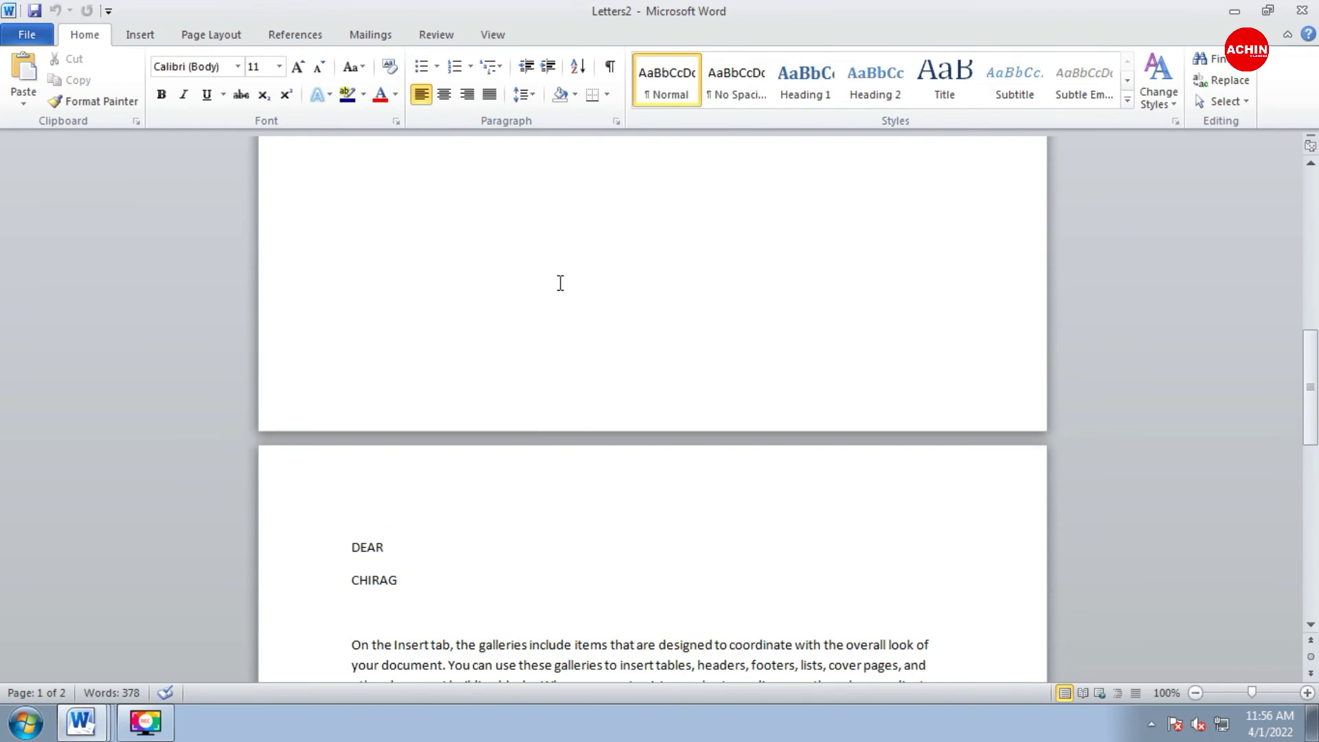
scroll(556, 262, "up", 3)
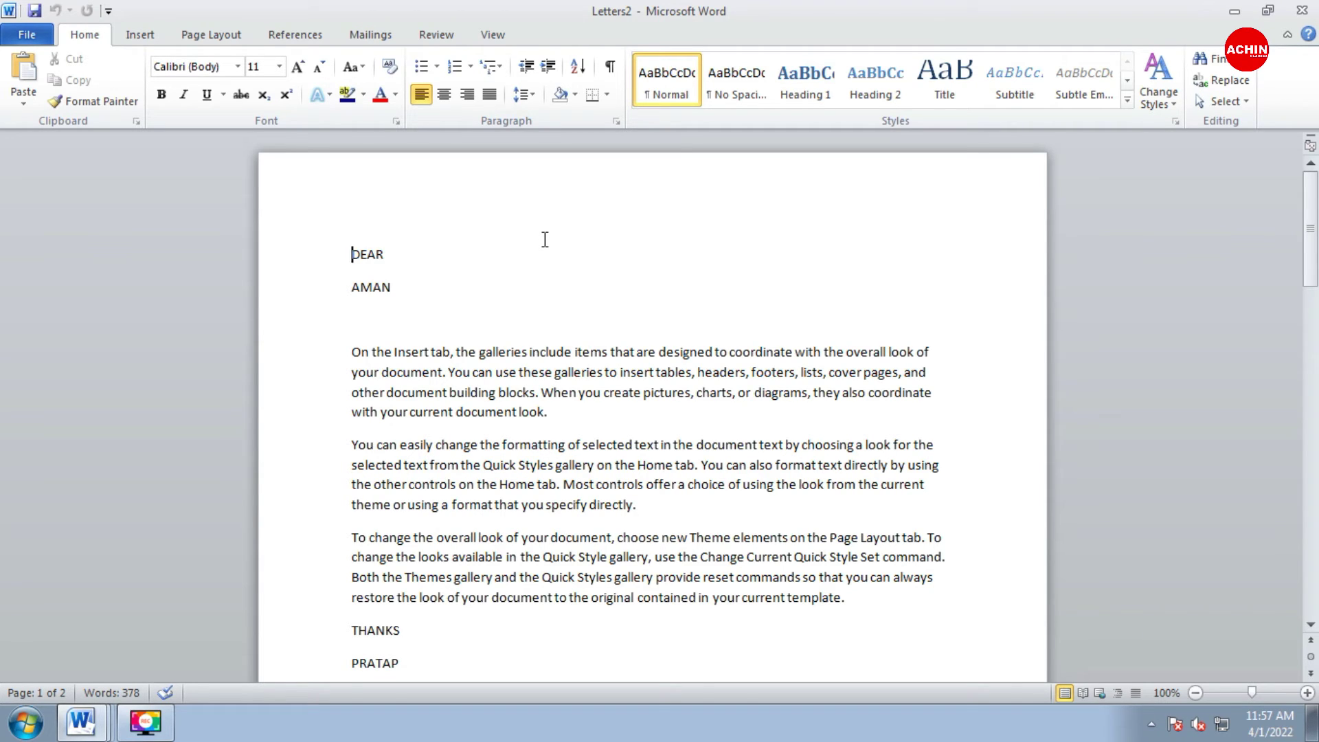
left_click(295, 34)
left_click(379, 36)
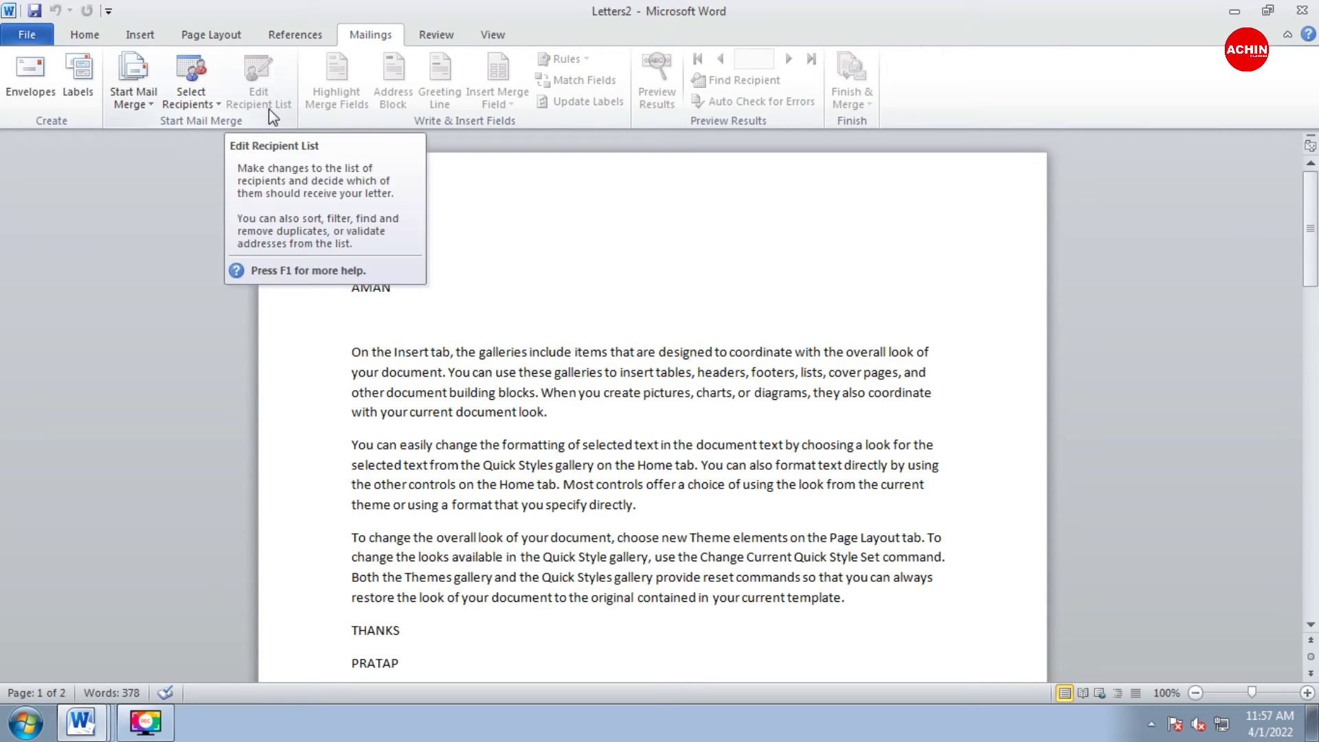
scroll(521, 272, "down", 4)
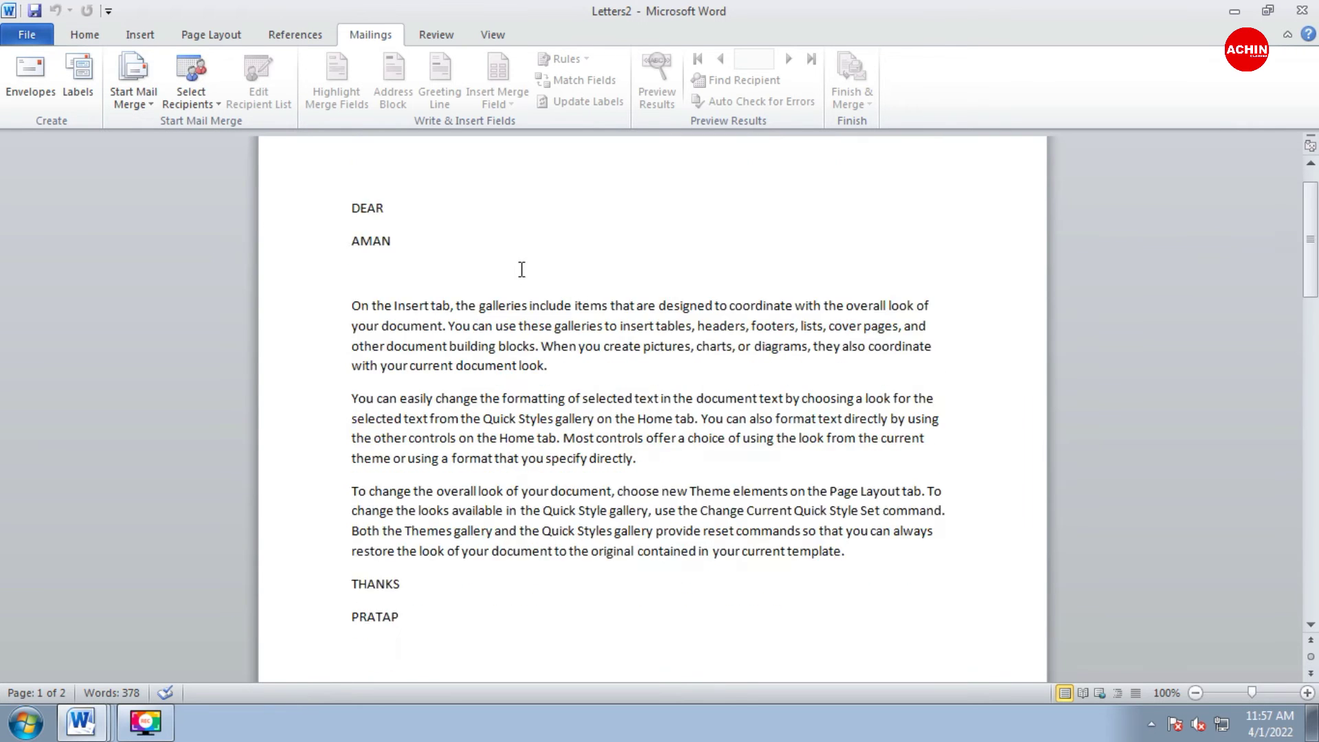
scroll(528, 320, "up", 4)
Create a new blank document and start a Letters mail merge in it
key("ctrl+n")
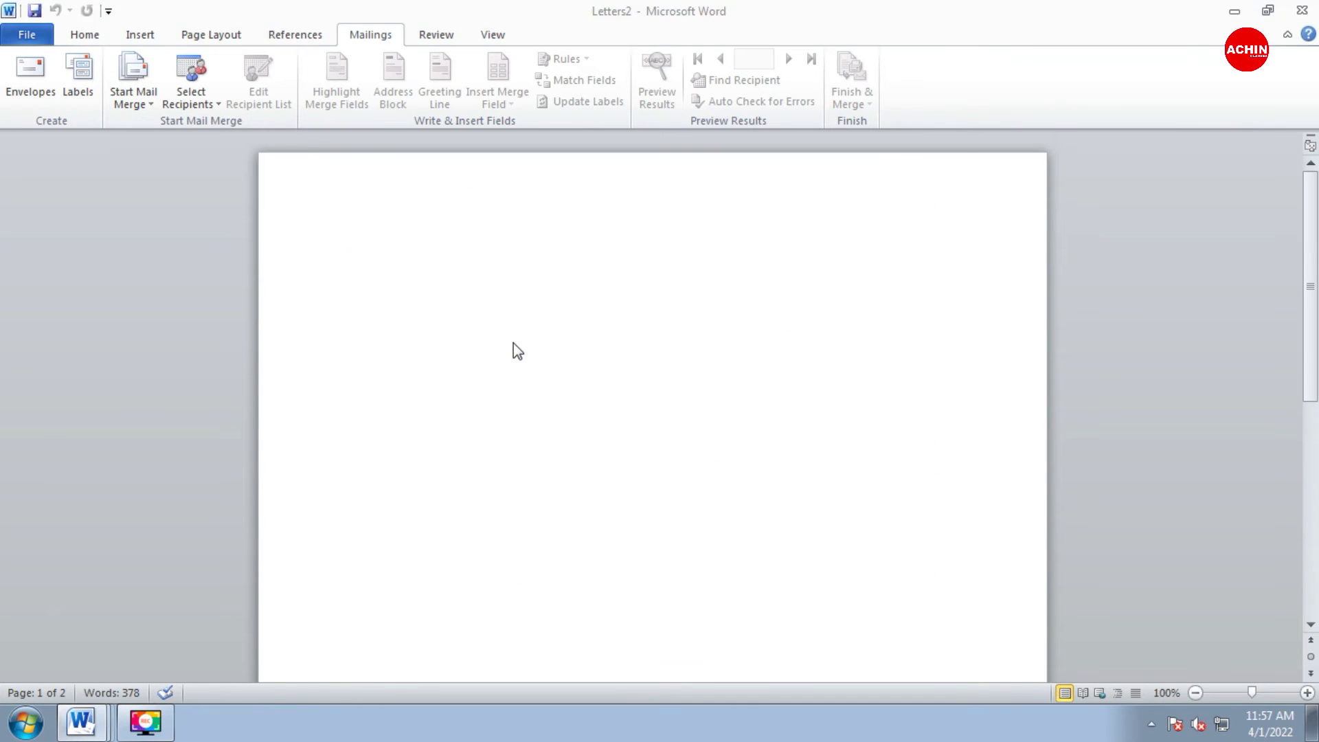
left_click(370, 35)
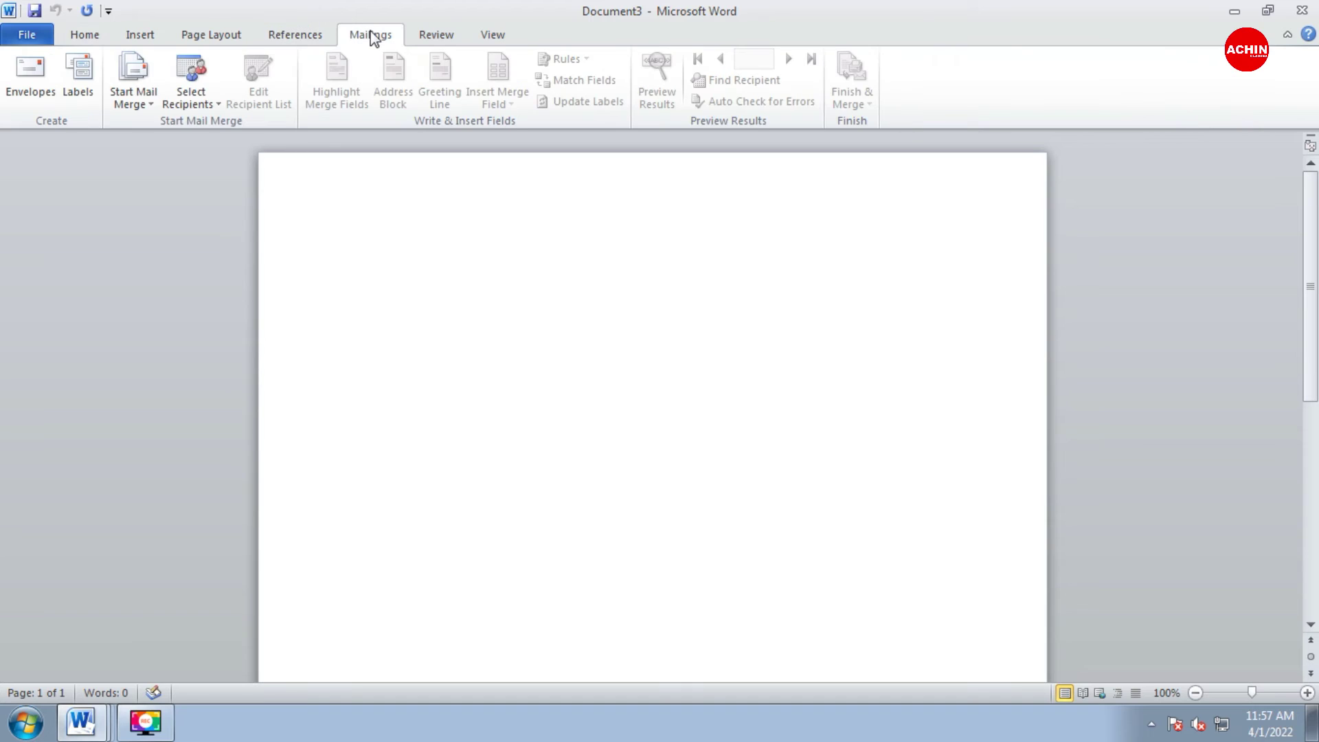
left_click(133, 102)
left_click(158, 234)
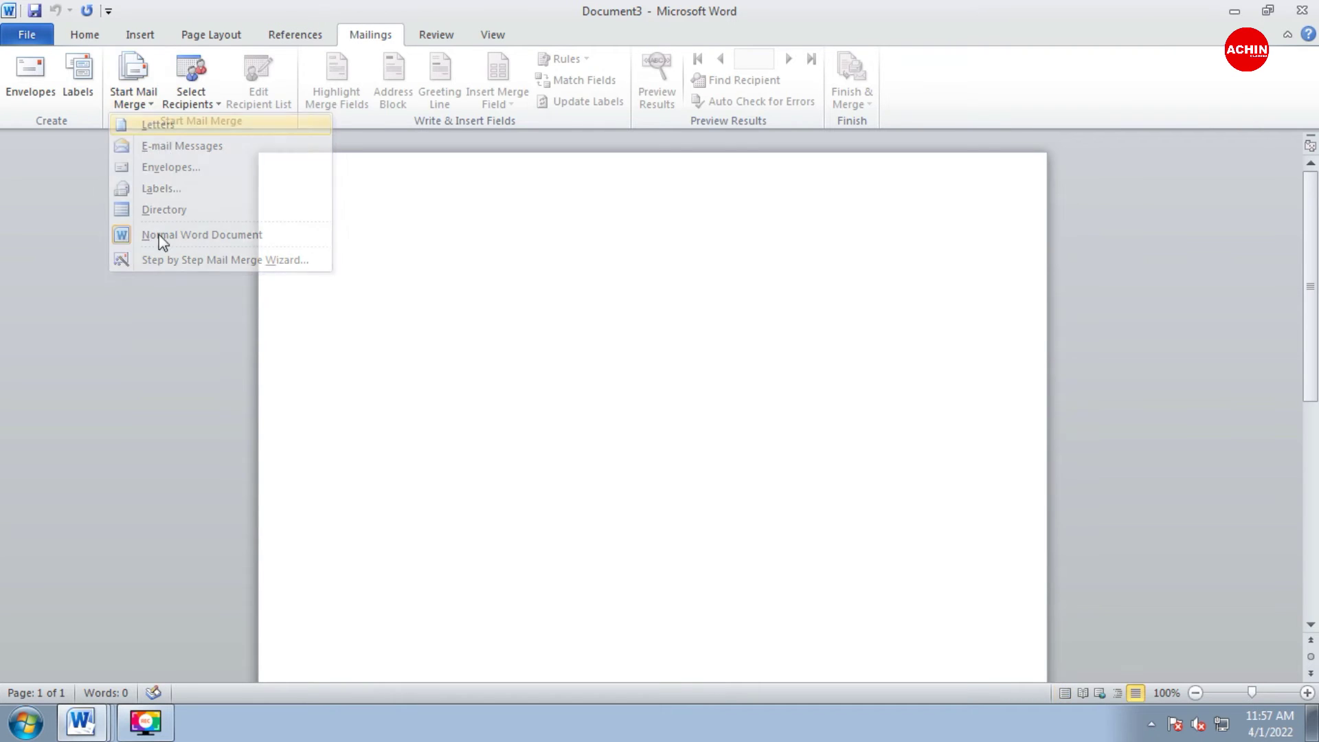
Write the letter: "DEAR", a blank line, sample paragraphs generated with =RAND(), and "THANKS" followed by a new line
type("DE")
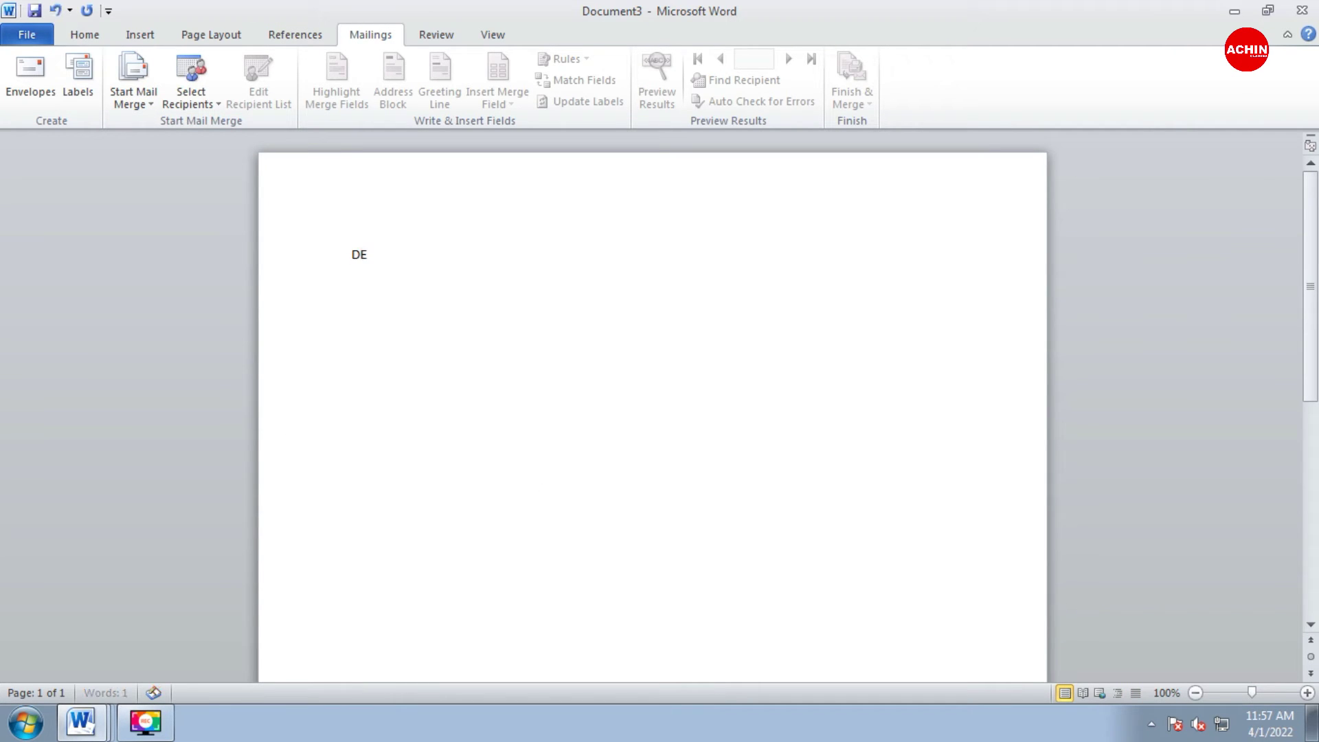
type("AR")
key("Return")
key("Return")
type("=RAND()")
key("Return")
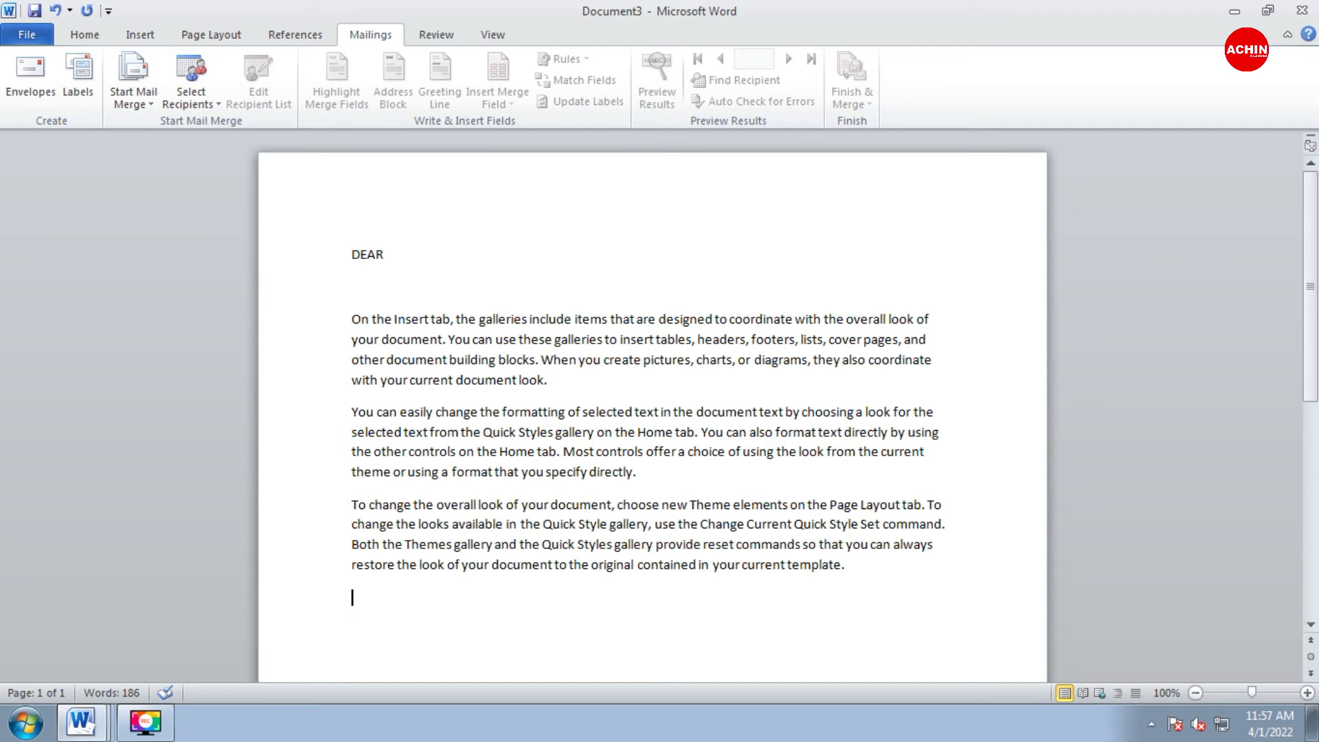
type("THANKS")
key("Return")
Search the Documents library for "LIST" and attach the existing LIST FIRST data source as the recipient list
left_click(190, 96)
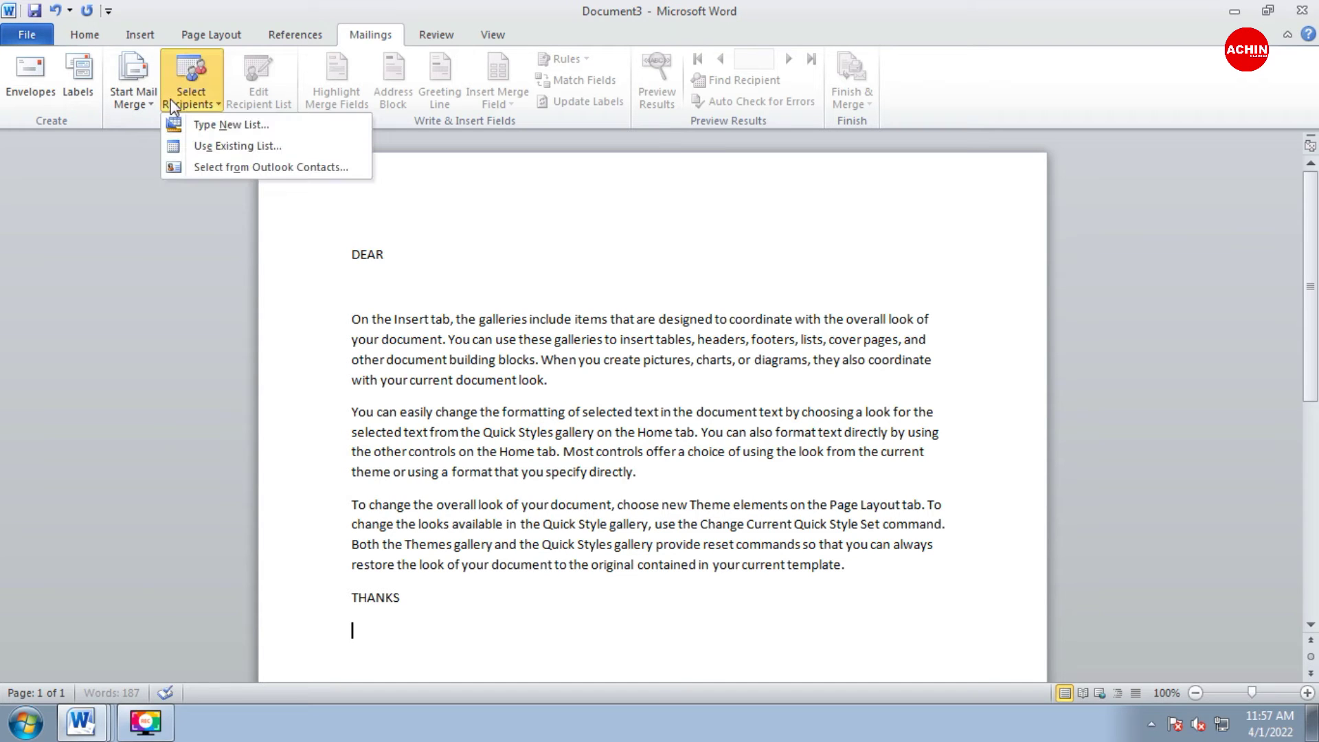
left_click(229, 148)
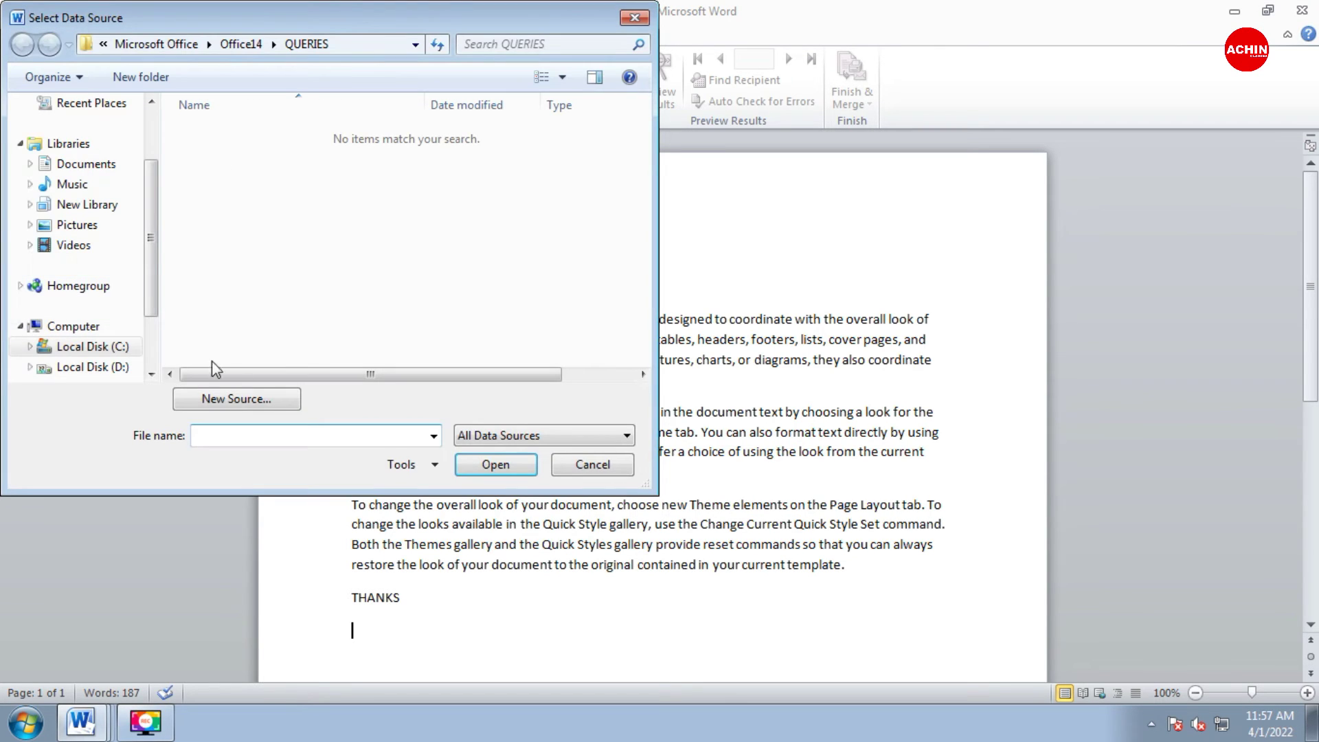
left_click(86, 164)
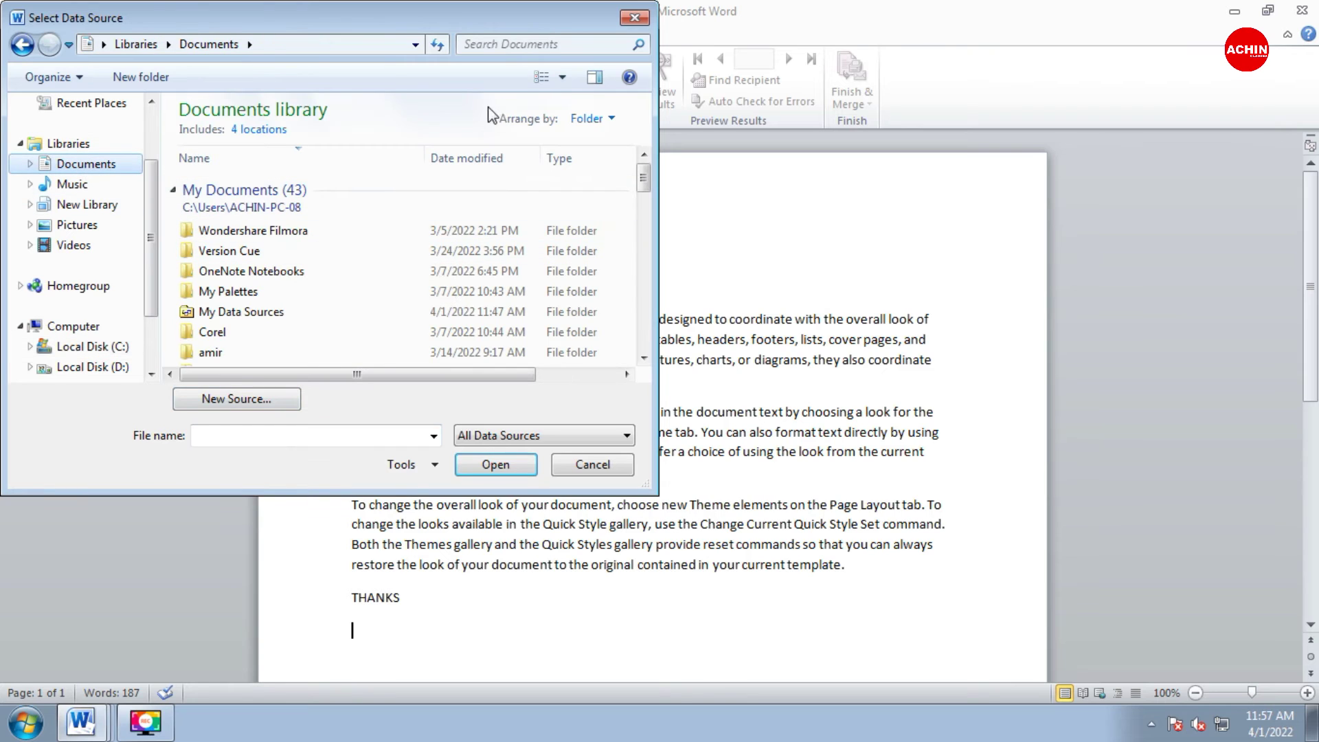
left_click(543, 44)
left_click(518, 91)
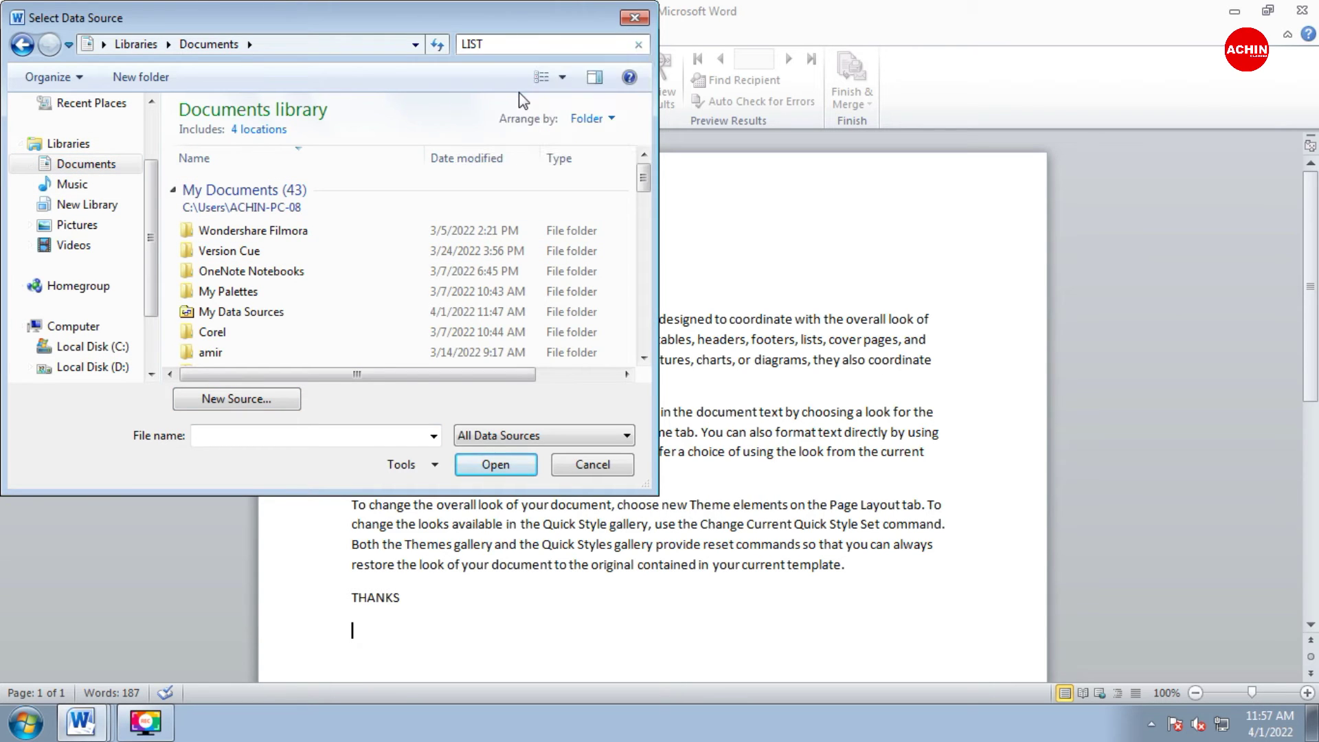
left_click(286, 196)
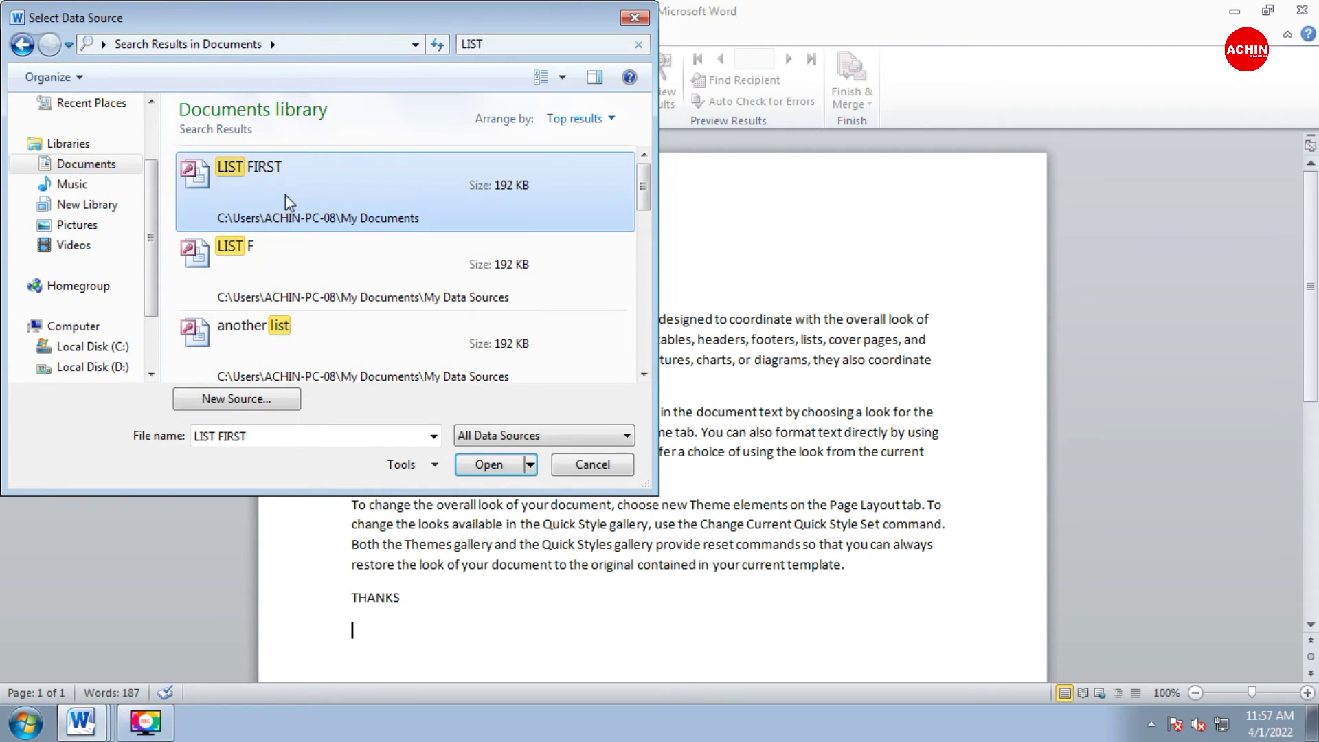
left_click(496, 470)
Exclude the second recipient from the LIST FIRST merge list
left_click(275, 97)
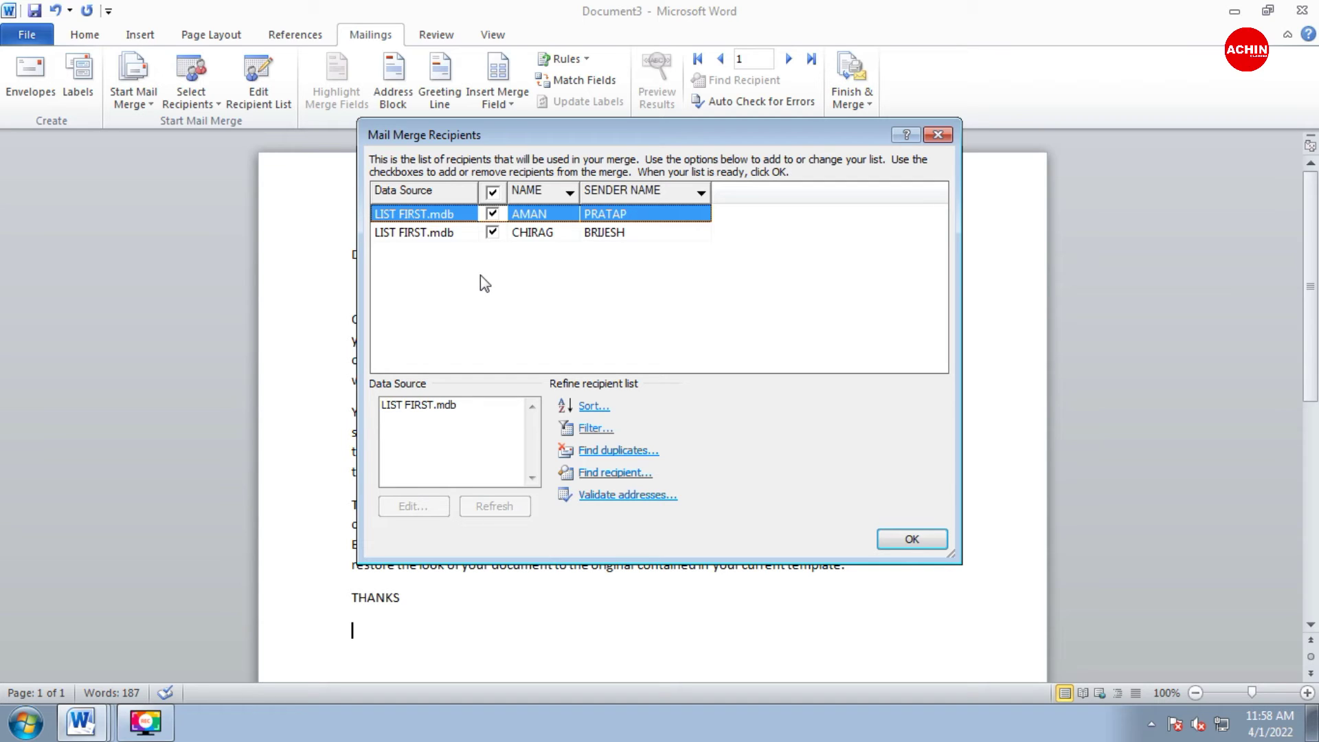
left_click(492, 233)
left_click(893, 538)
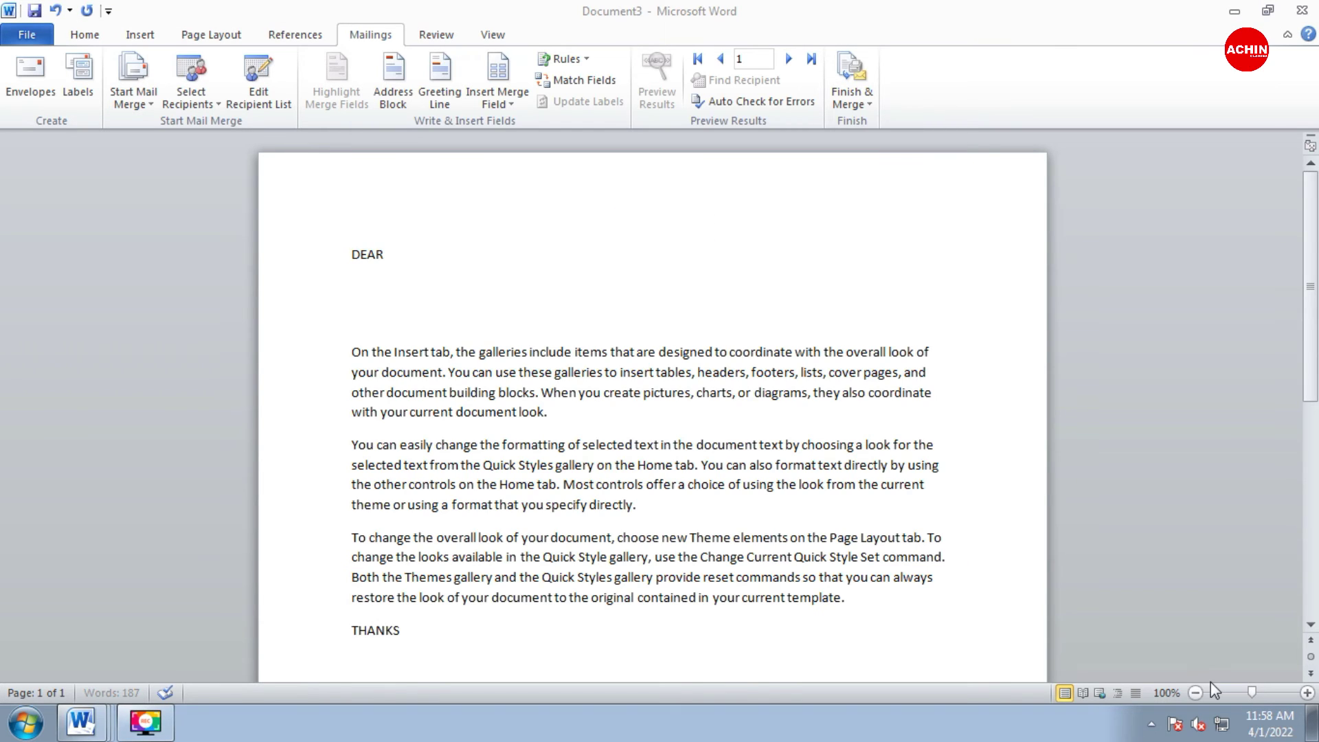
Insert the NAME merge field on a new line below "DEAR" in the third letter
left_click(396, 269)
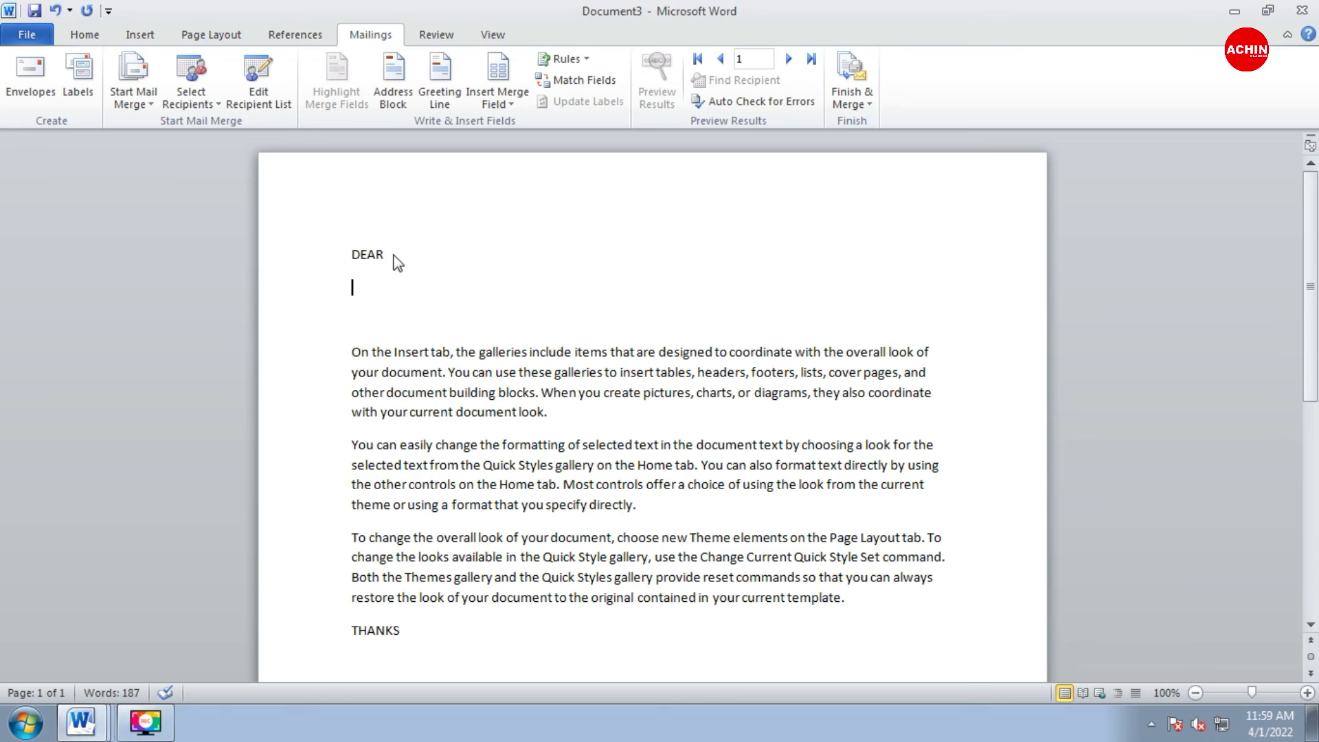
left_click(511, 104)
left_click(526, 126)
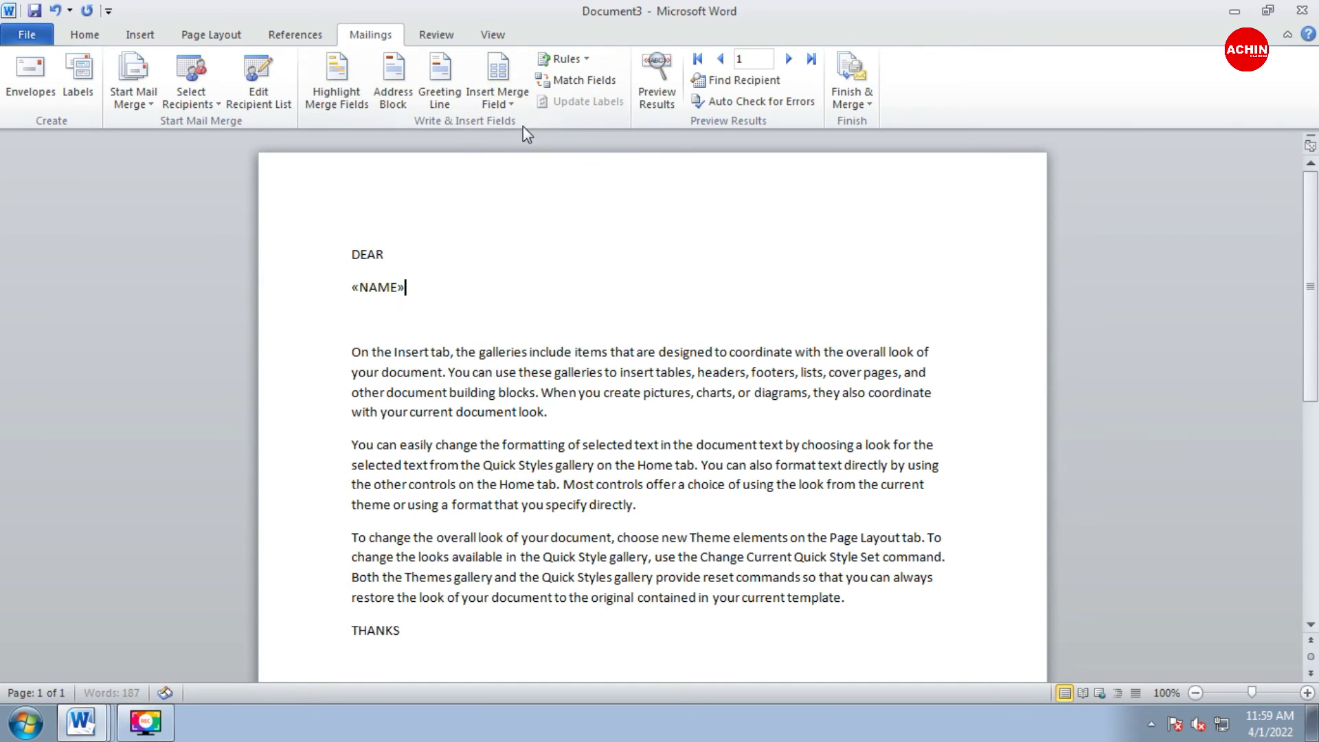
Insert the SENDER_NAME merge field on the line below "THANKS" in the third letter
scroll(426, 589, "down", 1)
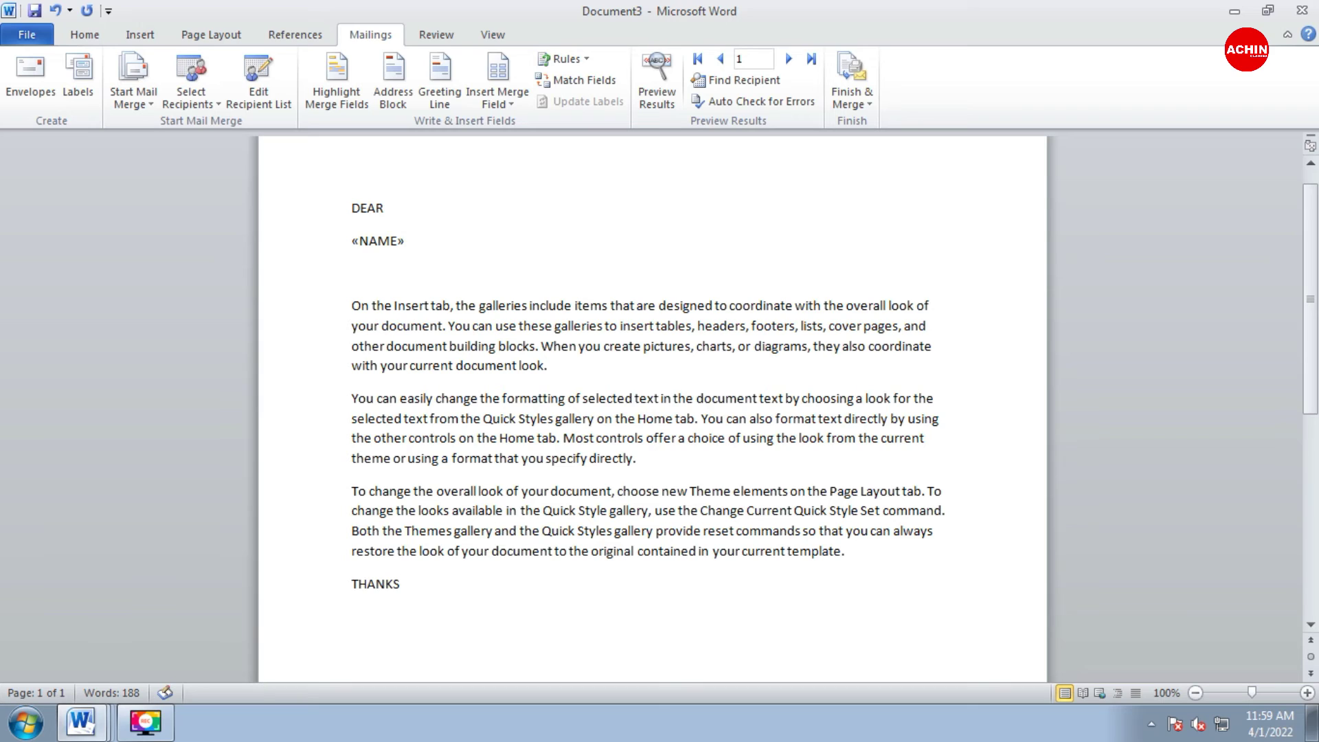
left_click(501, 106)
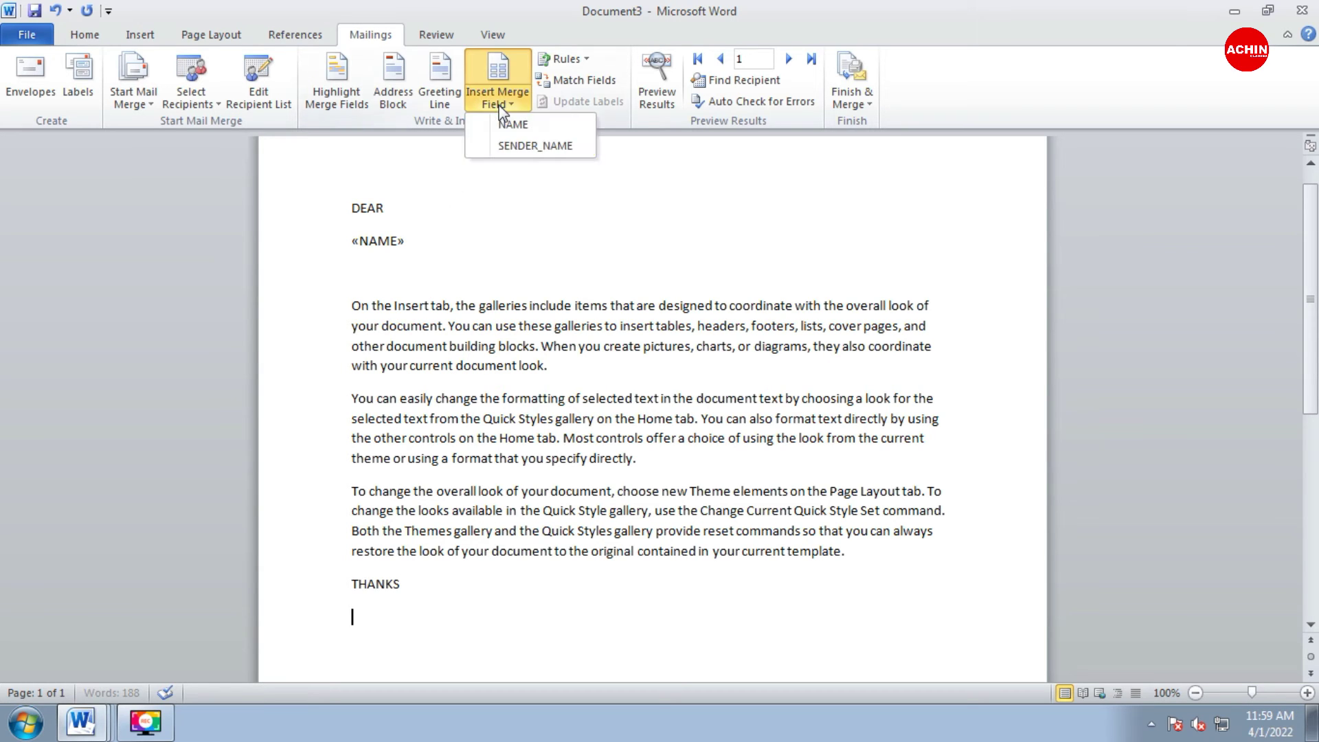
left_click(520, 145)
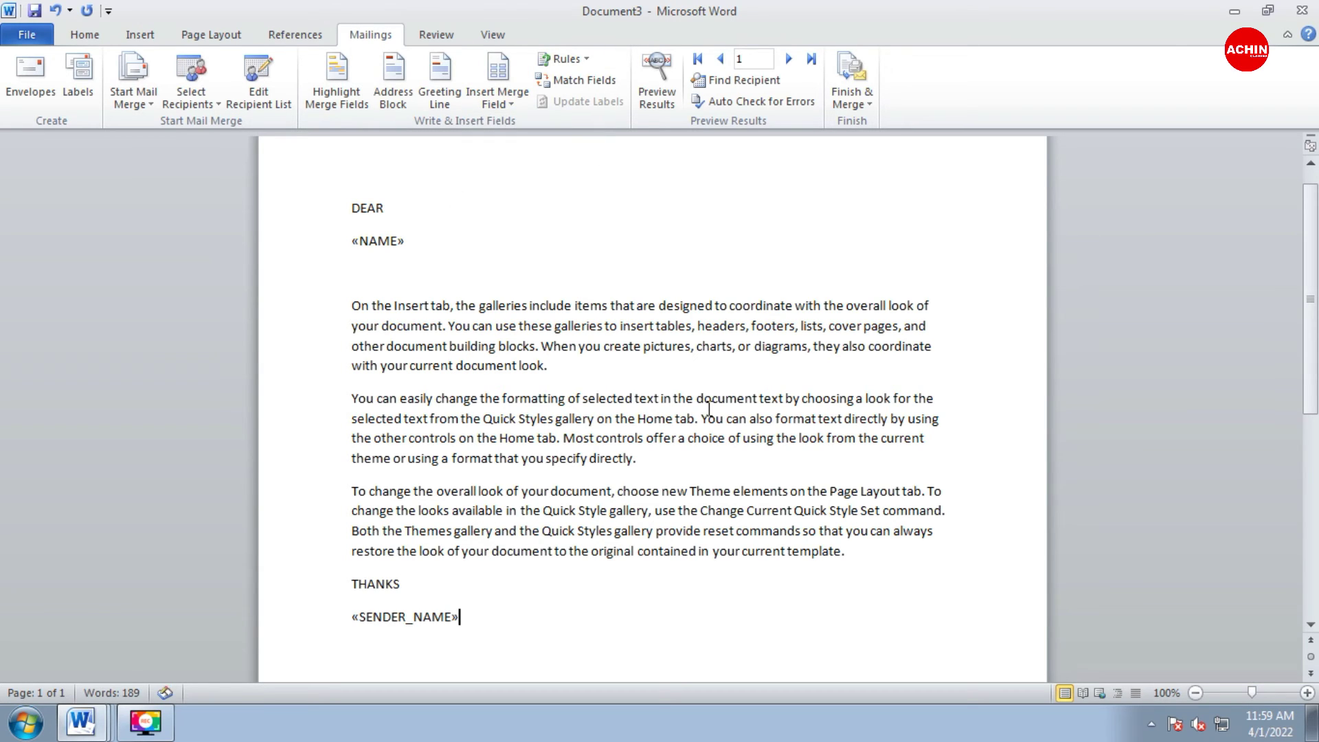
Finish the third letter's merge by generating individual documents for all records
left_click(852, 97)
left_click(893, 126)
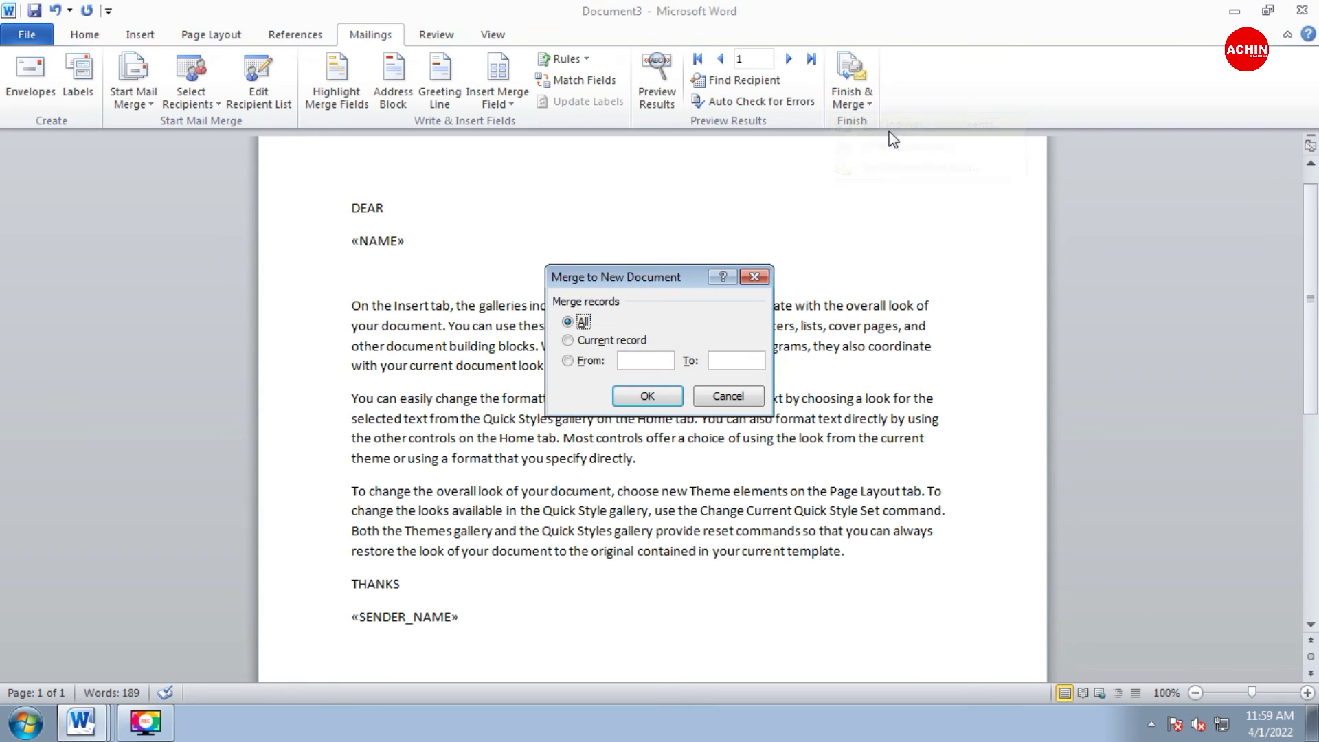
left_click(659, 402)
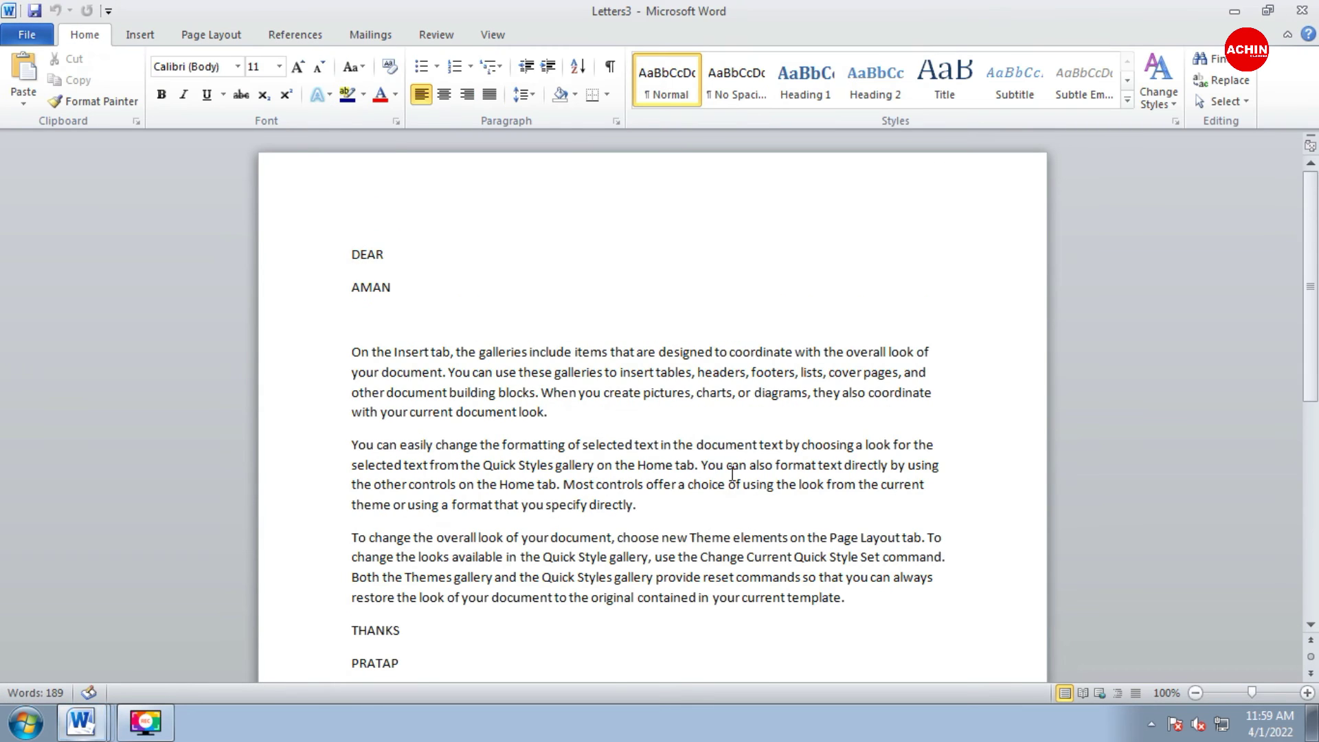
Examine the merged output from top to bottom, checking the number of letters and the recipient and sender names
scroll(731, 474, "down", 8)
scroll(732, 474, "up", 8)
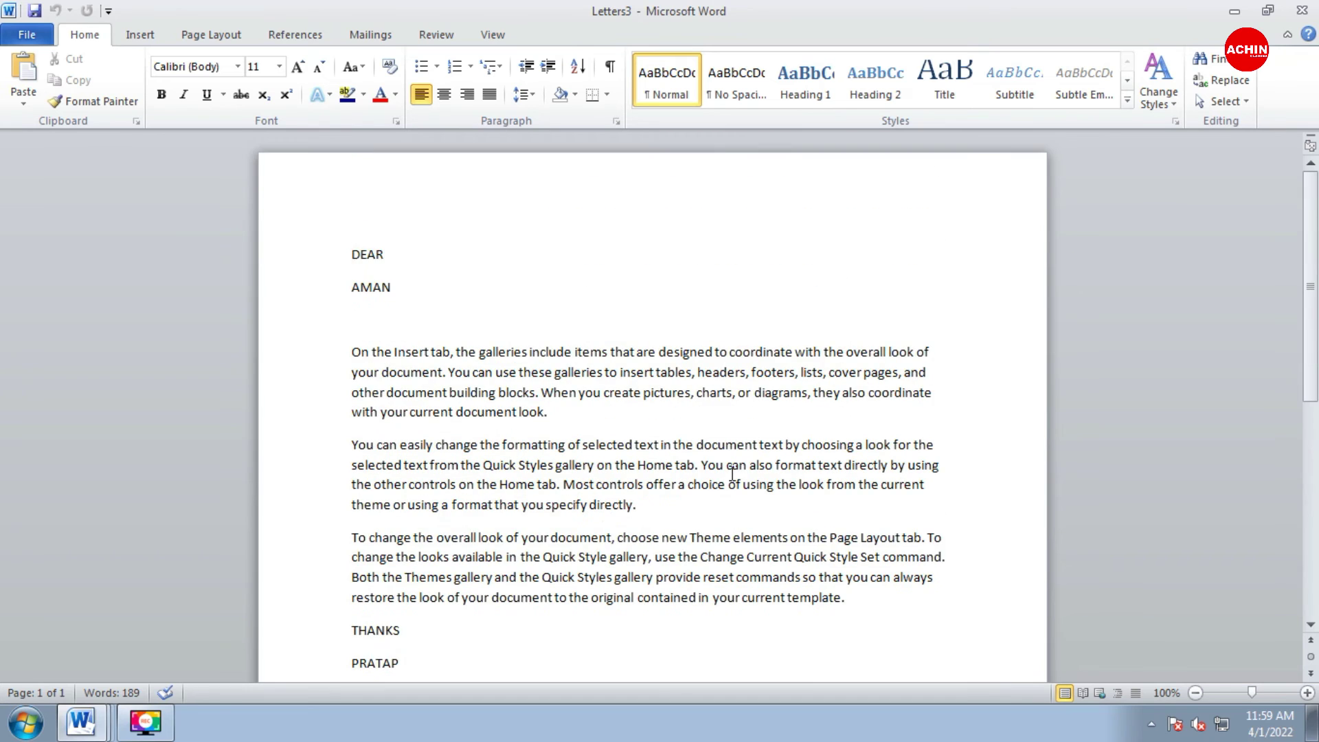
scroll(732, 474, "down", 3)
scroll(733, 502, "up", 3)
scroll(494, 310, "down", 6)
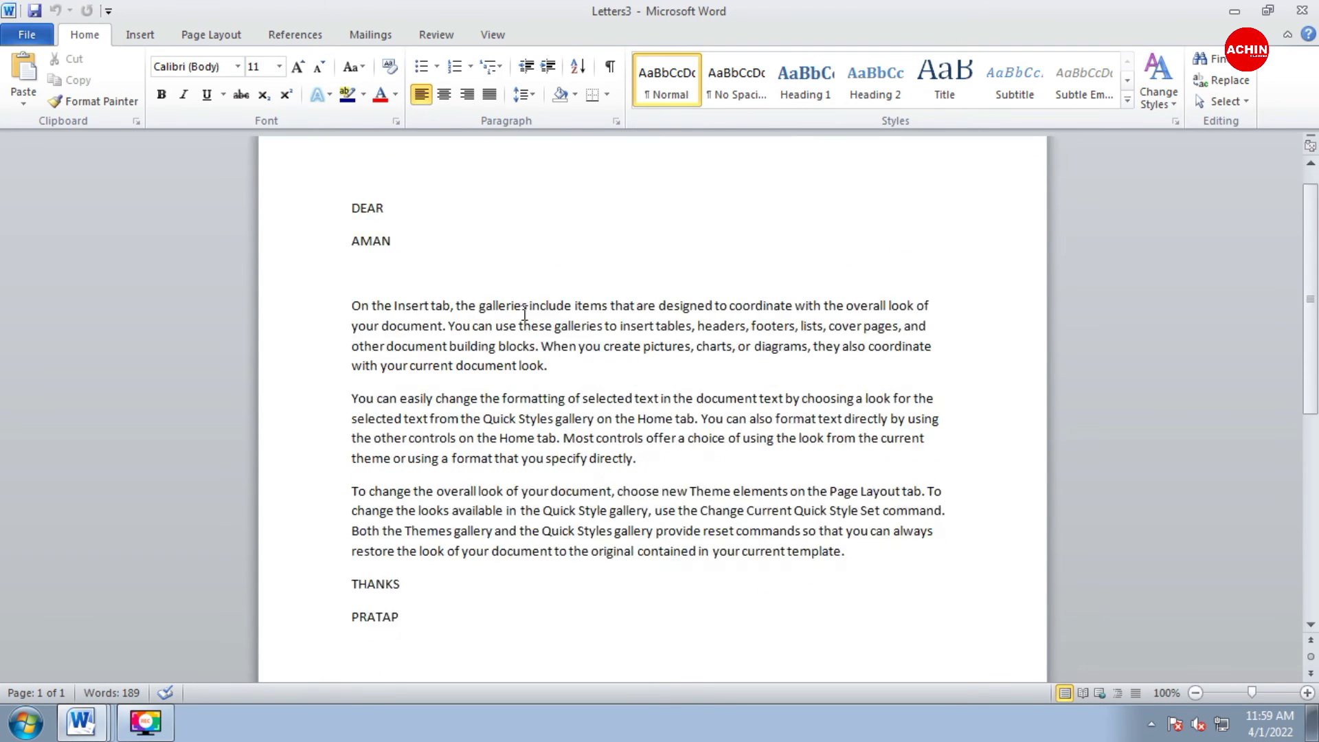
scroll(621, 374, "up", 6)
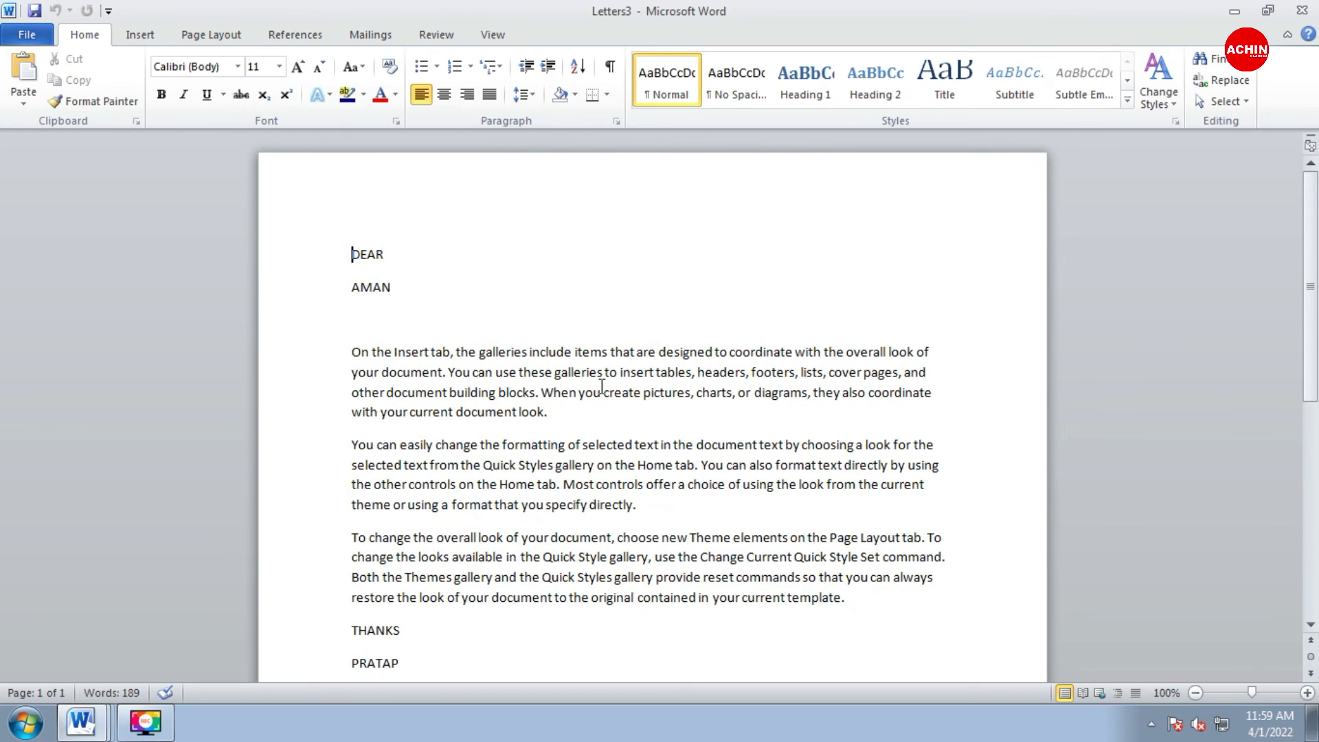
Attach the existing LIST FIRST data source to the merged letter, searching the Documents library for "LI"
left_click(370, 34)
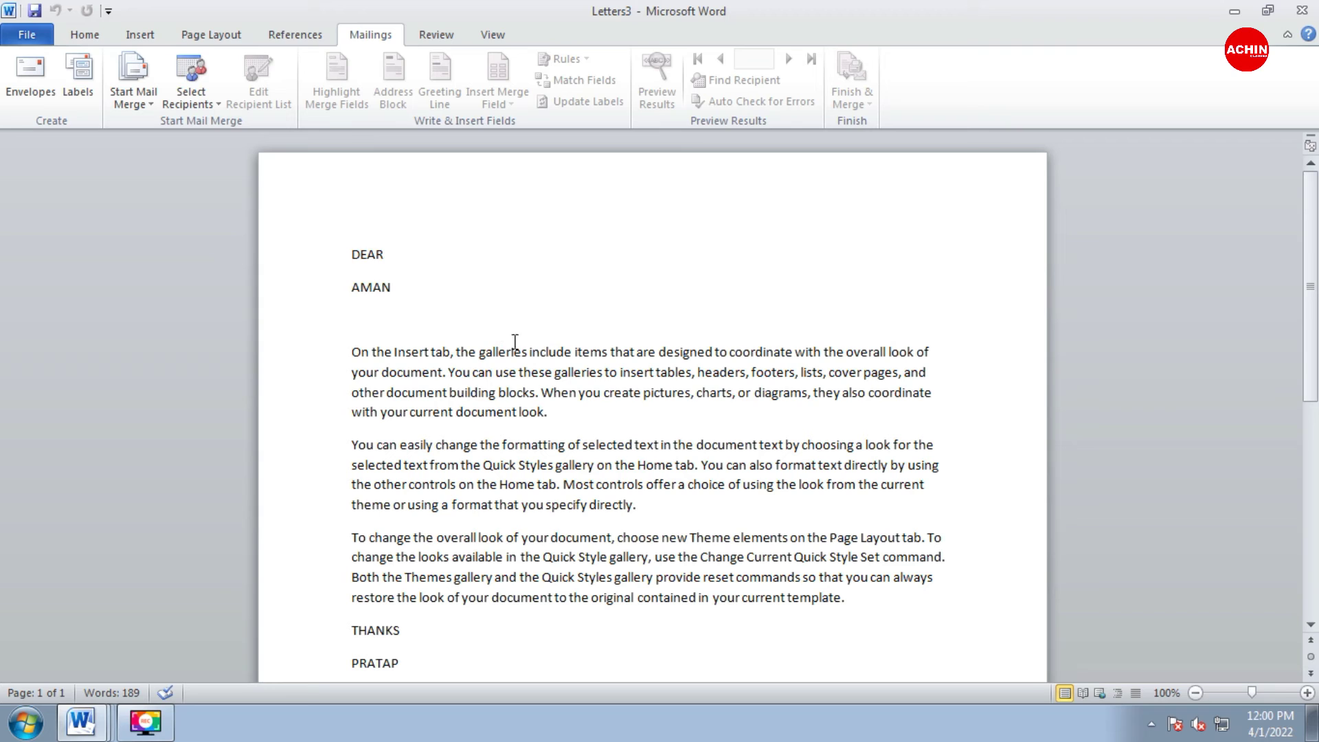
left_click(190, 89)
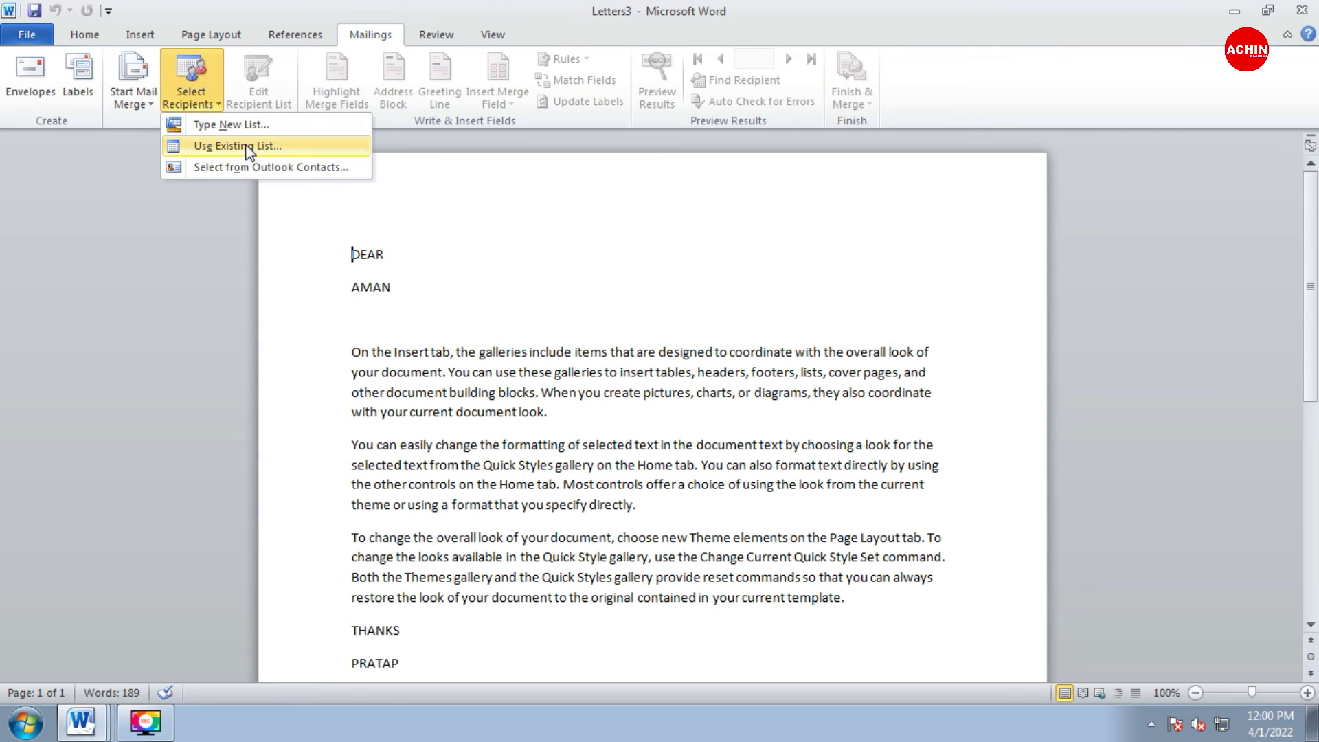
left_click(533, 304)
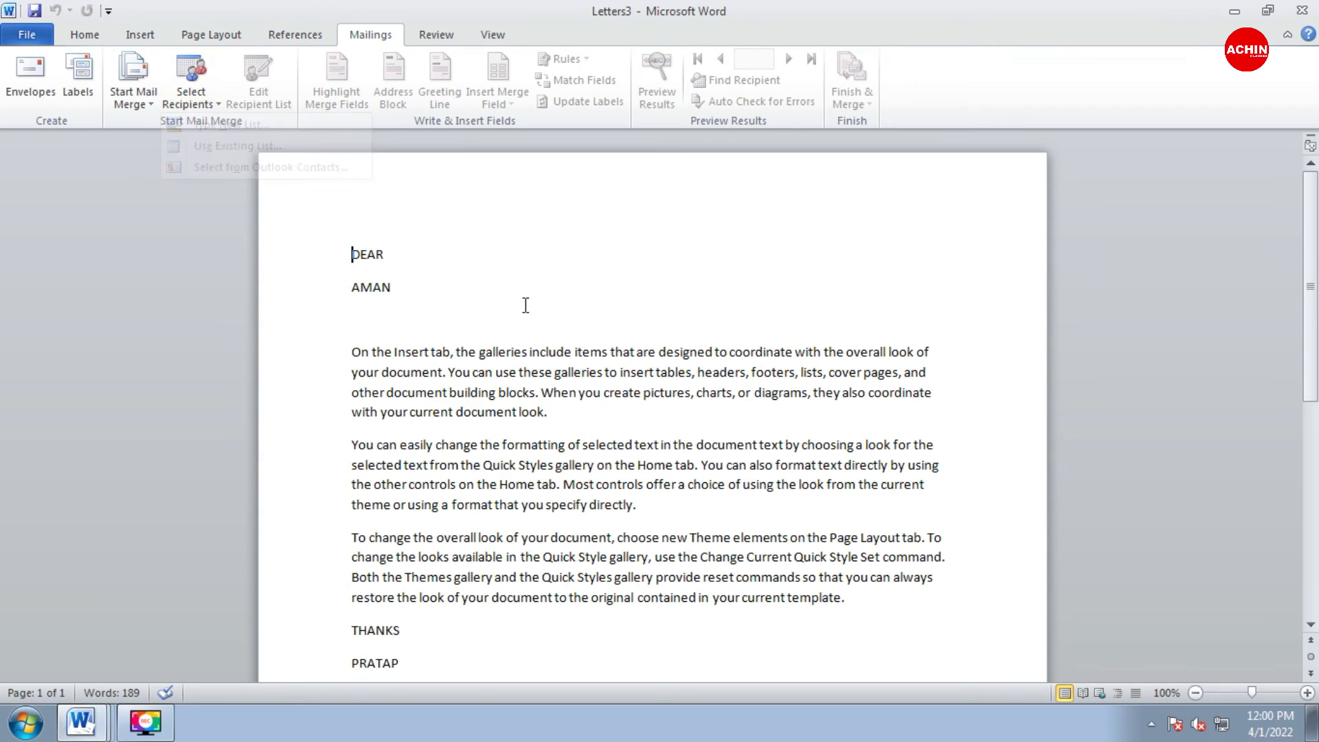
left_click(194, 101)
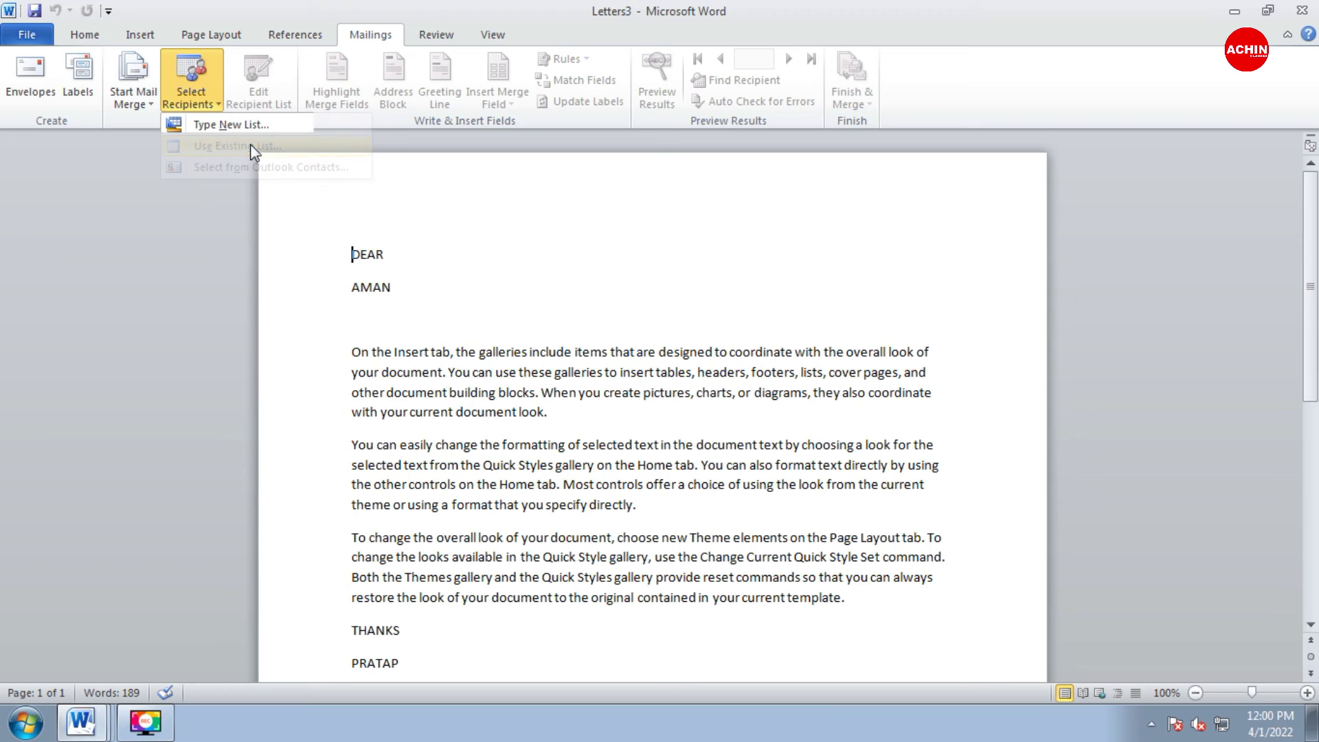
left_click(253, 146)
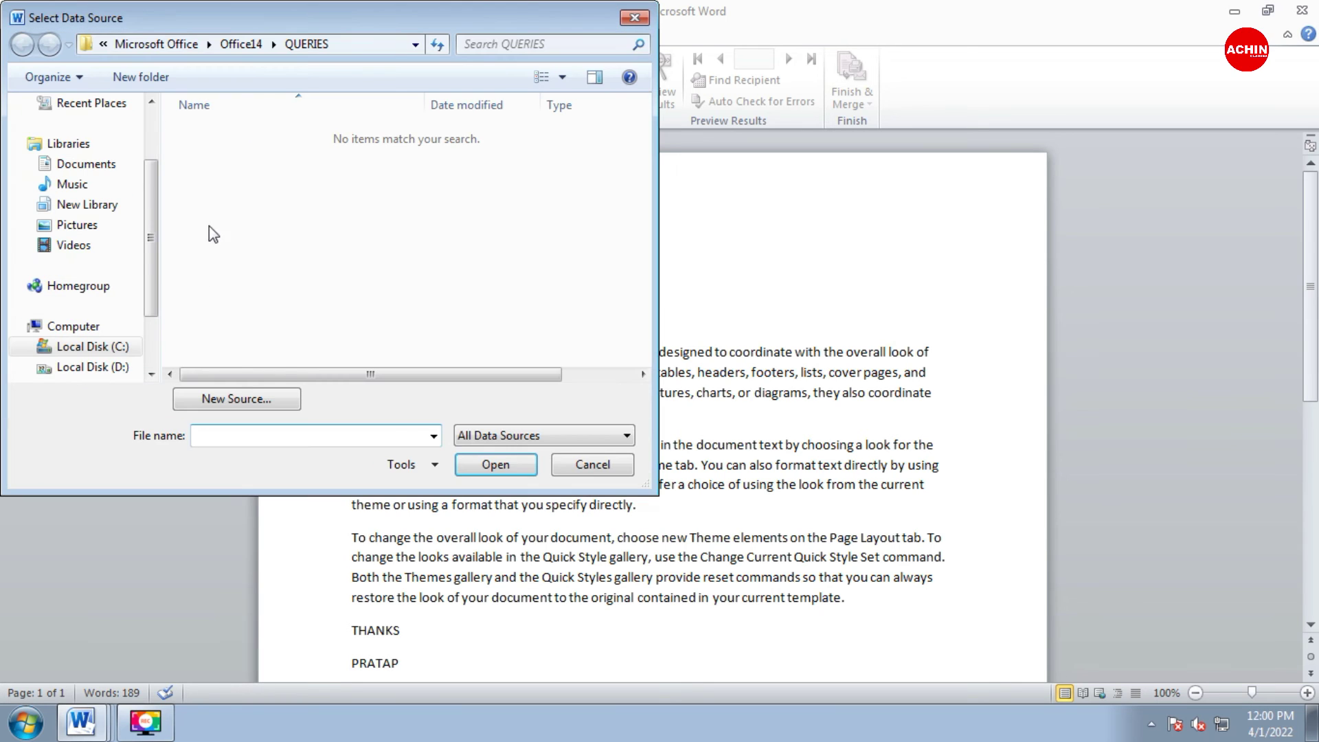
left_click(81, 165)
left_click(535, 44)
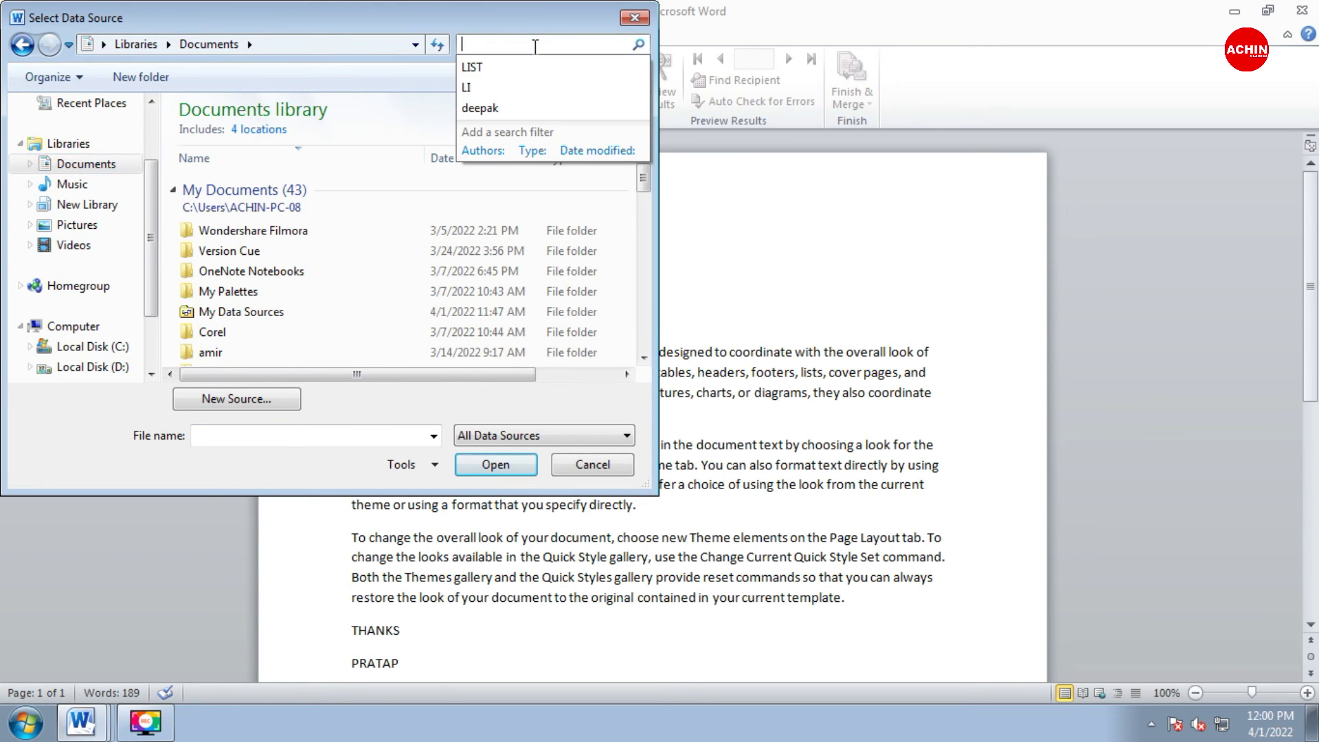
type("K")
key("BackSpace")
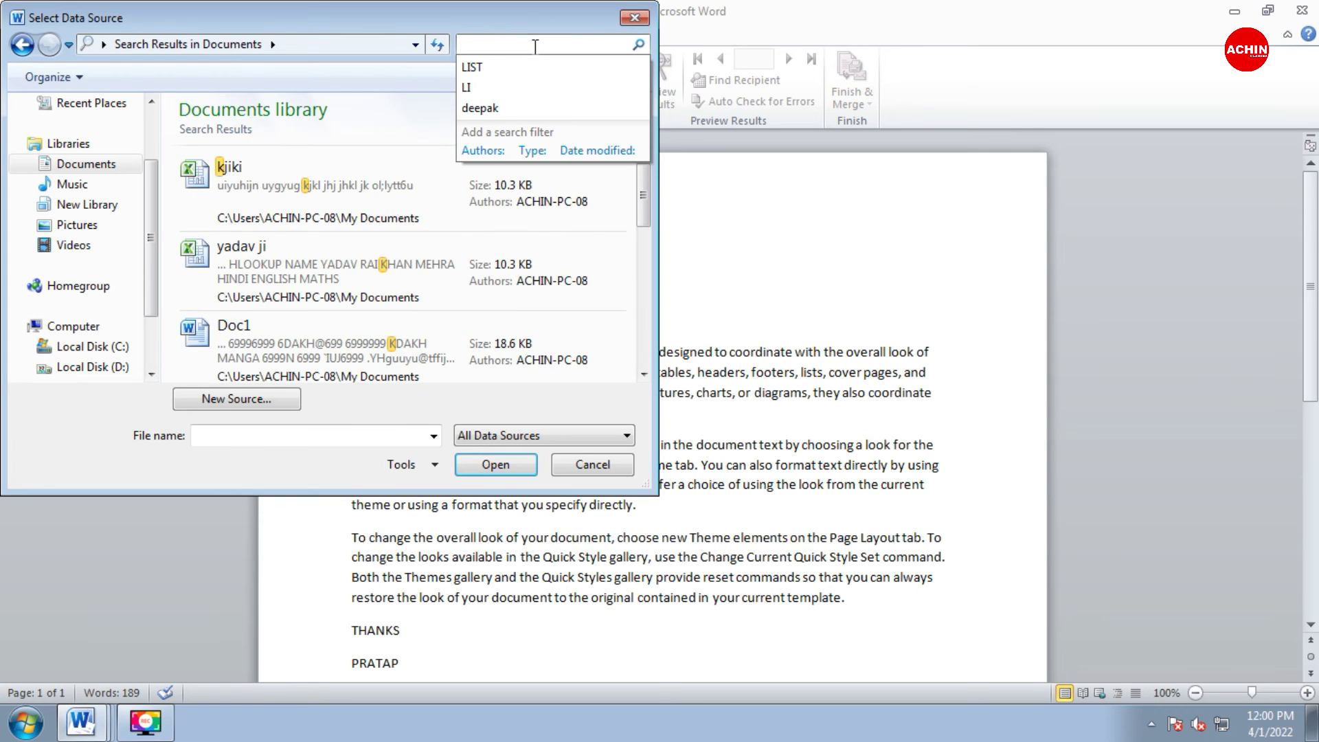
type("LI")
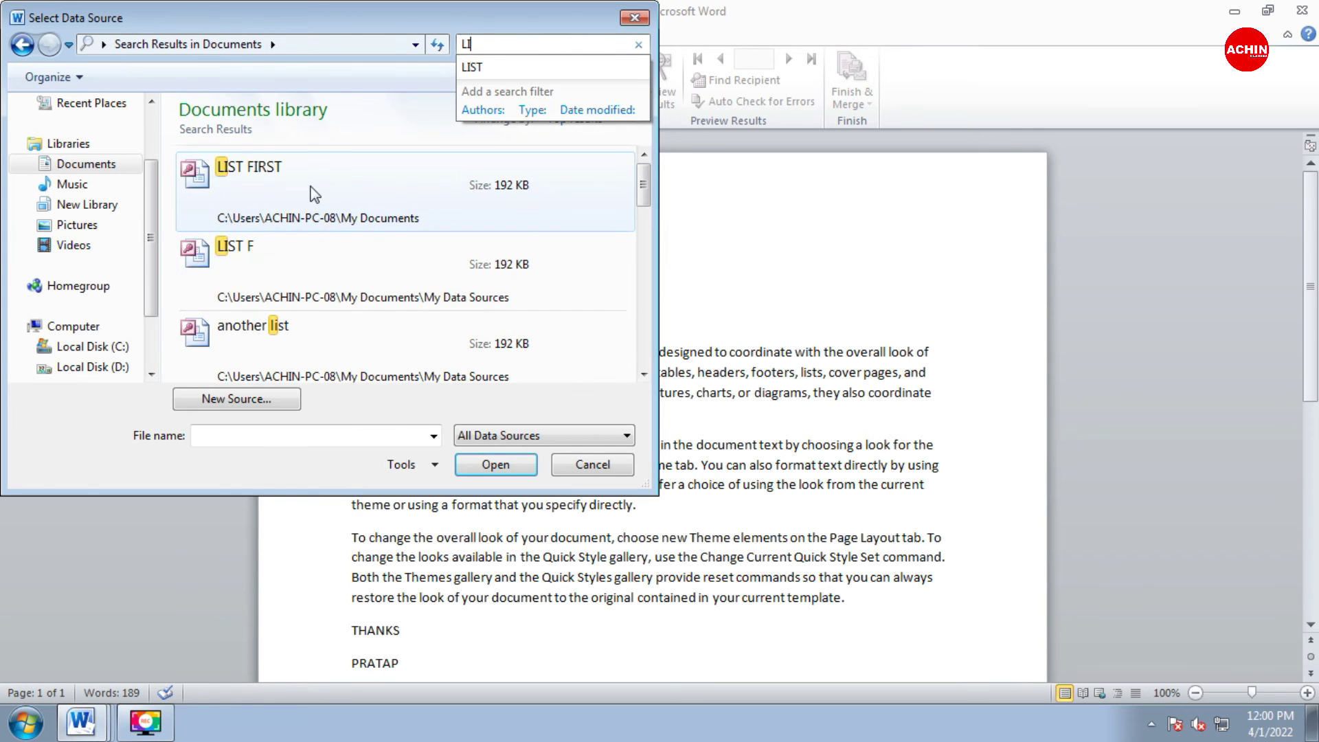
left_click(315, 193)
left_click(493, 465)
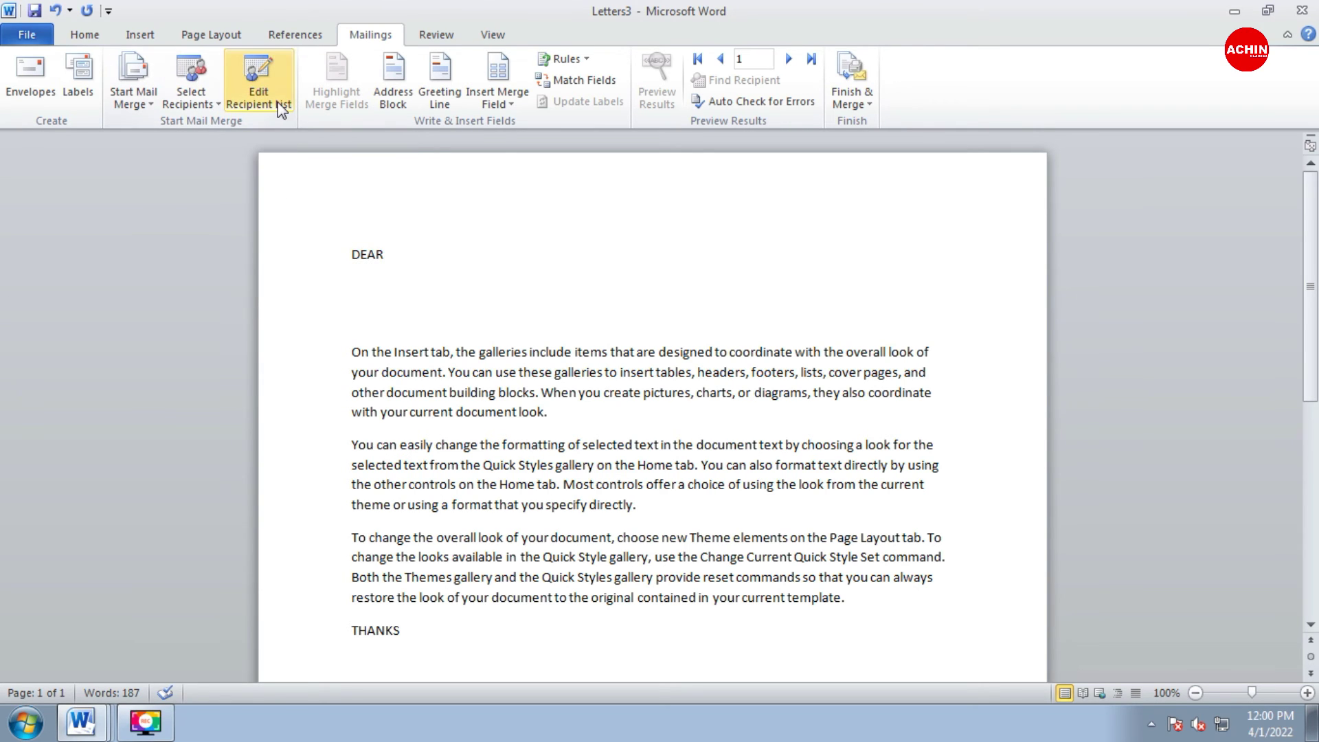
Sort the mail merge recipients by NAME in descending order and accept the recipient list
left_click(269, 105)
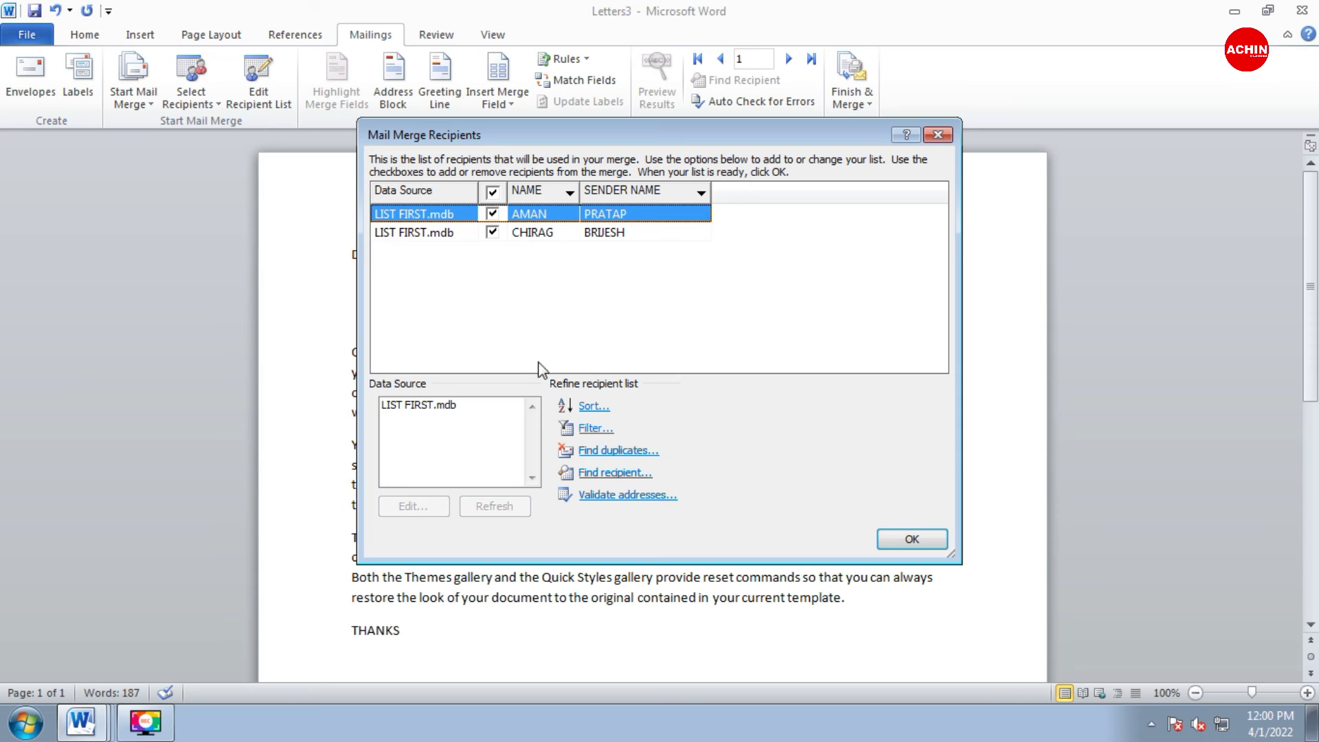
left_click(593, 411)
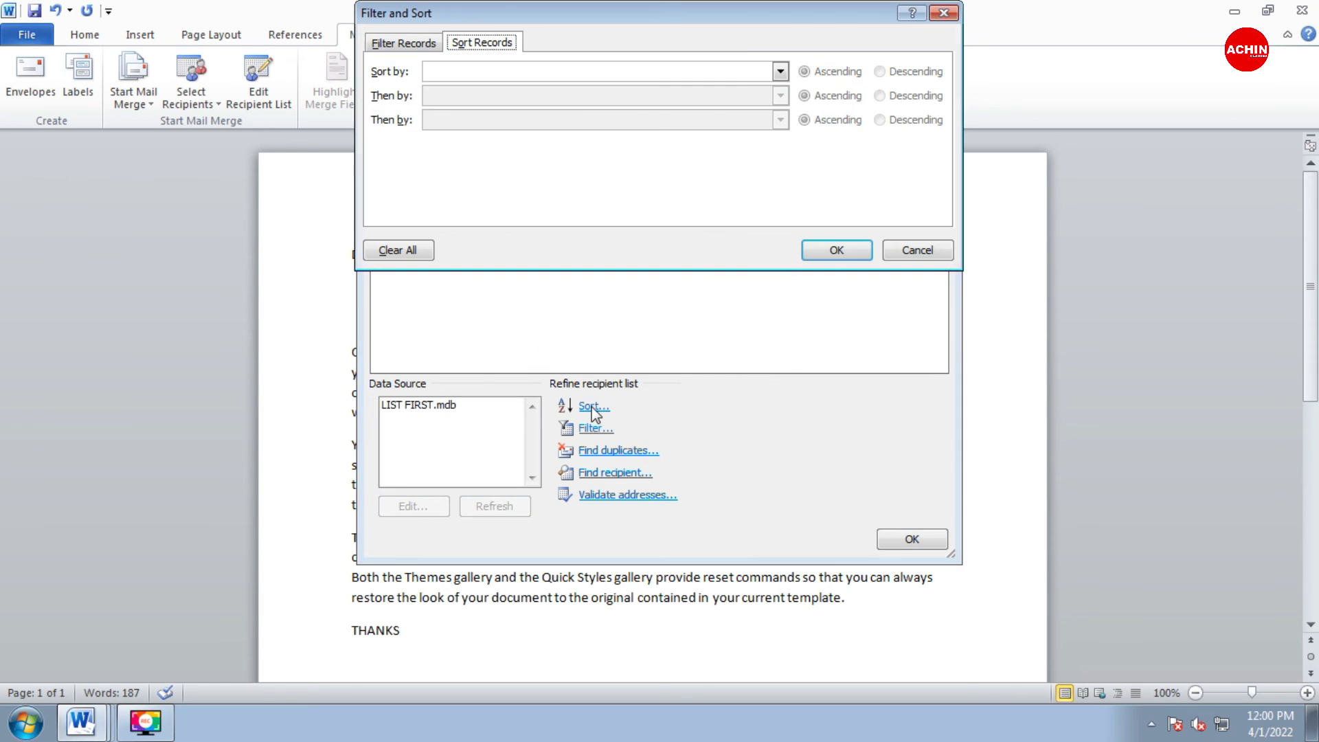
left_click(779, 71)
left_click(671, 101)
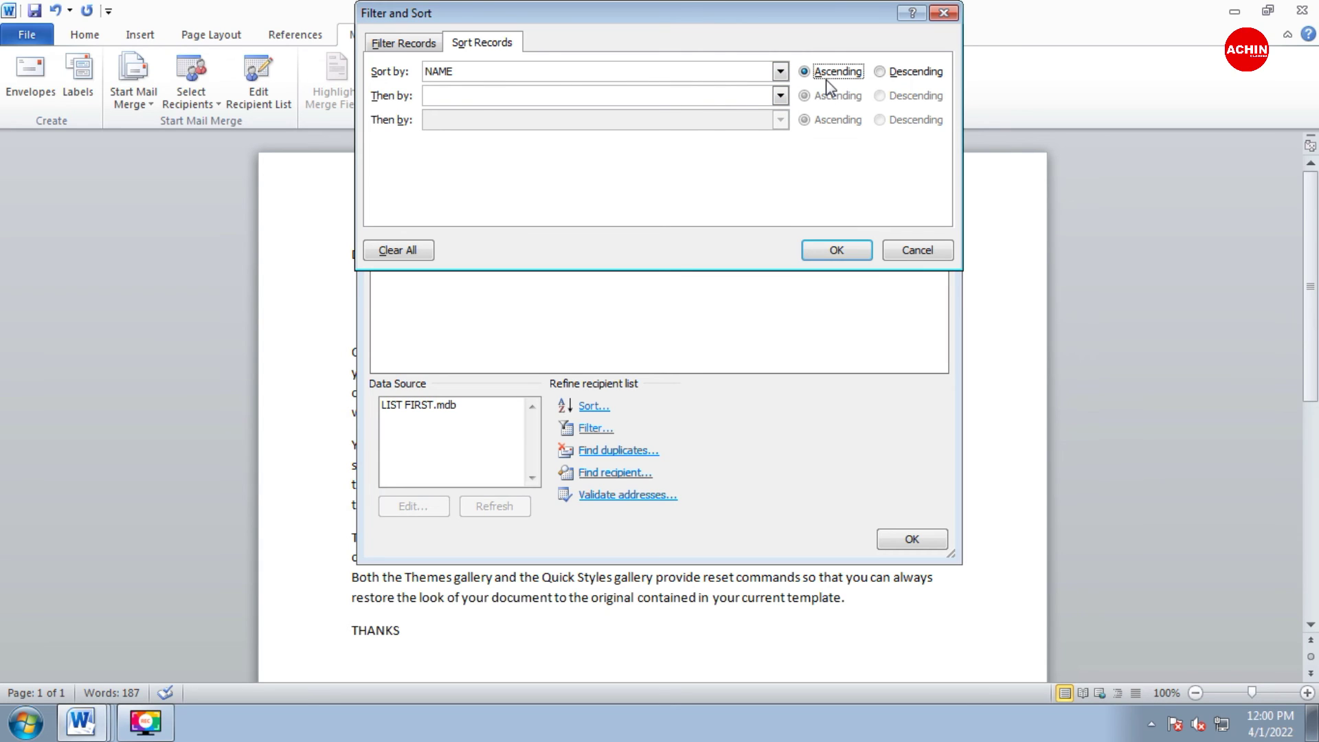
left_click(880, 72)
left_click(834, 253)
left_click(879, 543)
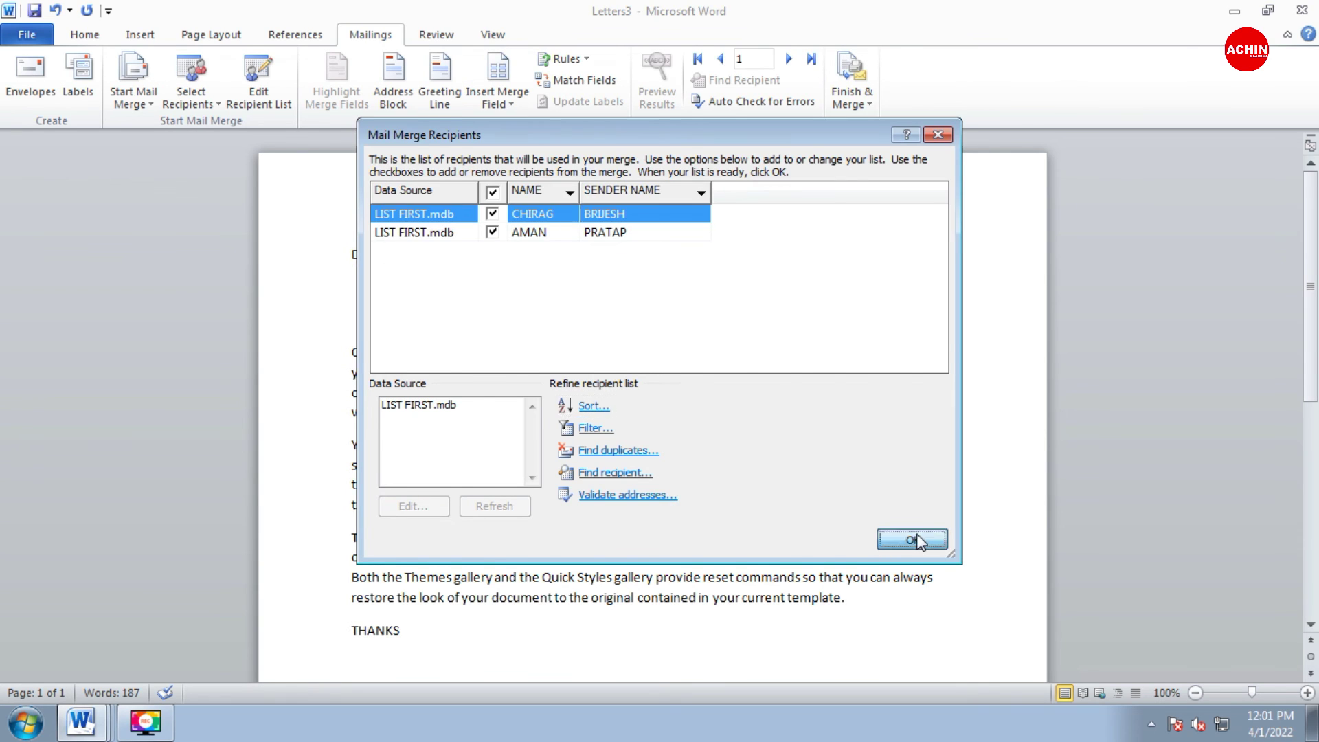
Insert the NAME merge field on a new line directly below DEAR
left_click(412, 254)
key("Return")
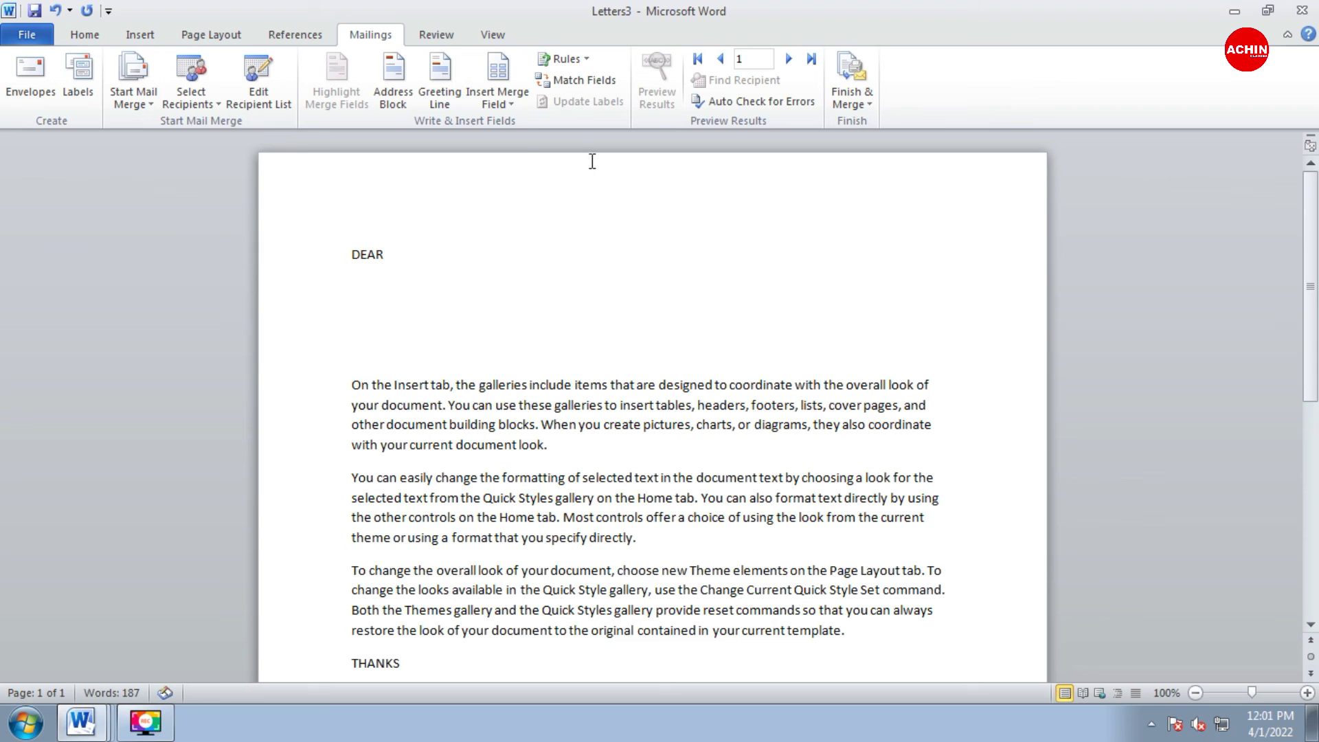
left_click(511, 103)
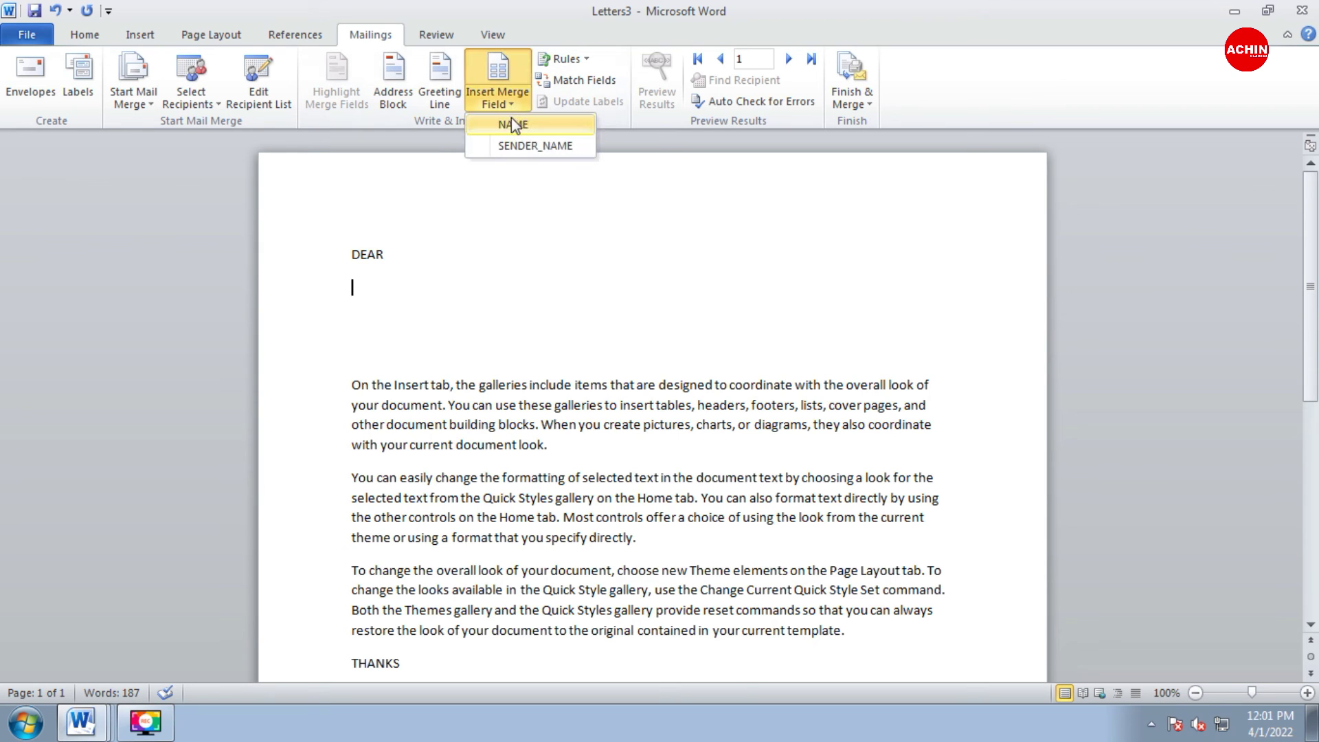
left_click(514, 126)
Insert the SENDER_NAME merge field below THANKS, leaving one blank line between them
scroll(481, 344, "down", 3)
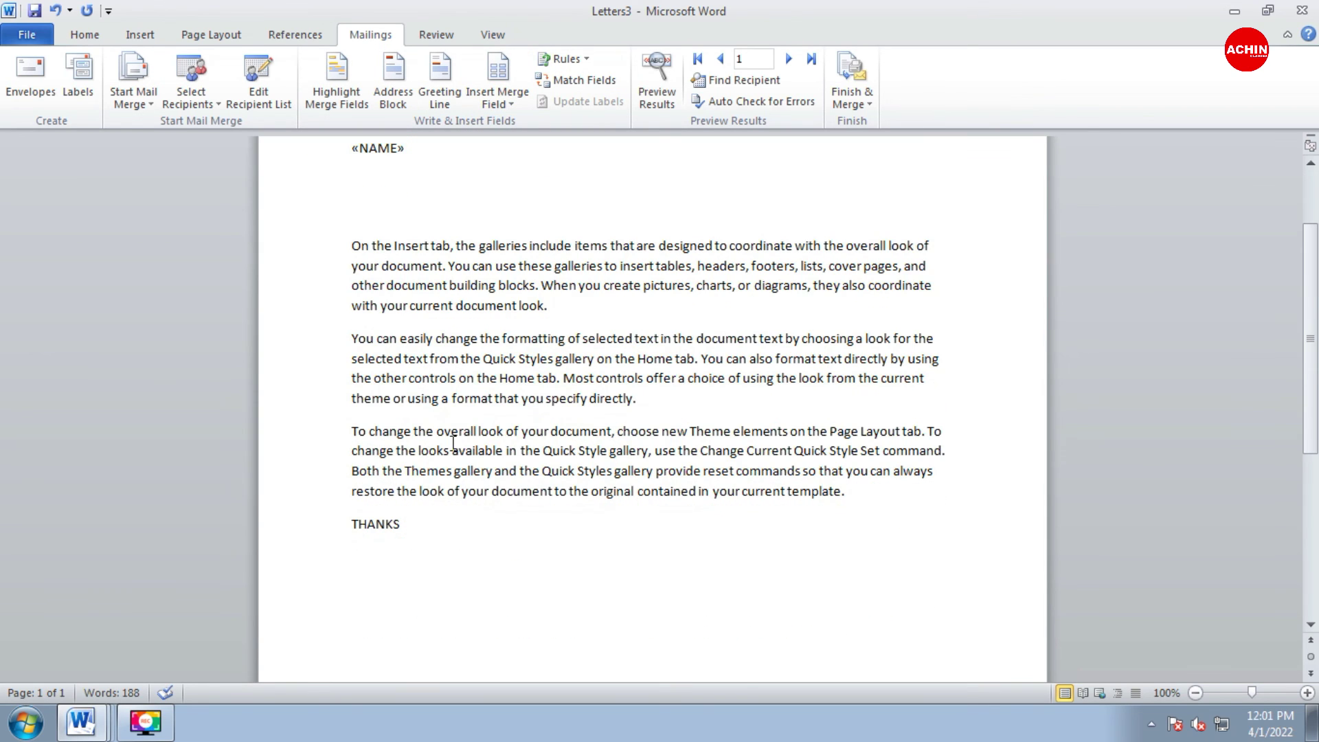
left_click(427, 530)
key("Return")
left_click(502, 103)
left_click(507, 144)
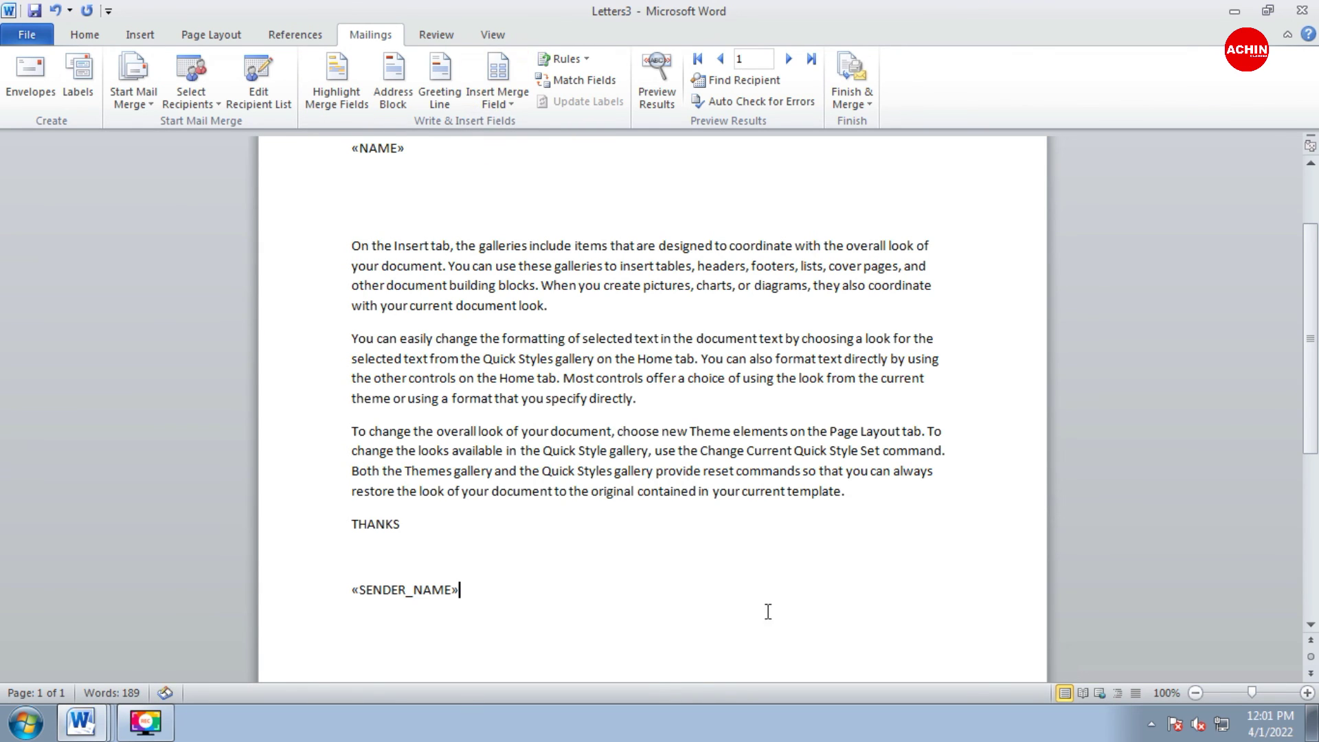
Finish the merge of the sorted LIST FIRST letter by generating individual documents for all records
left_click(862, 100)
left_click(867, 123)
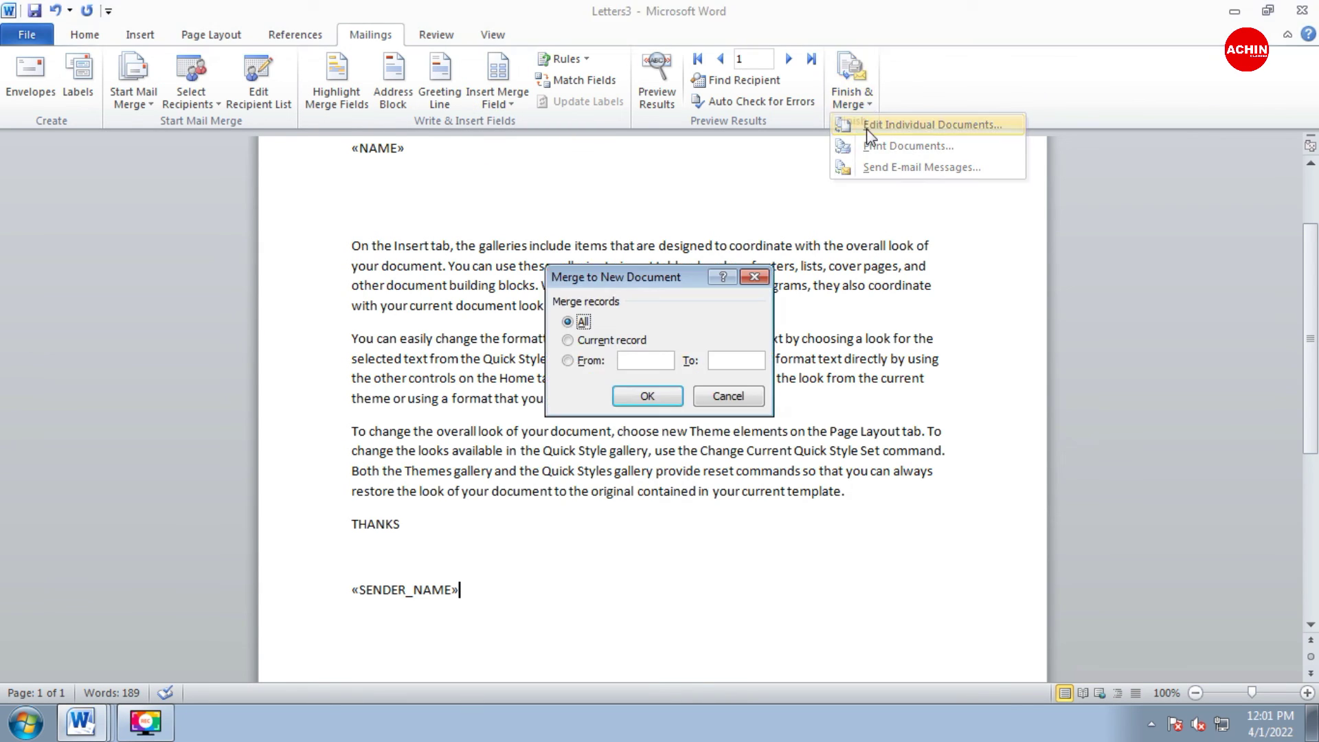
left_click(659, 402)
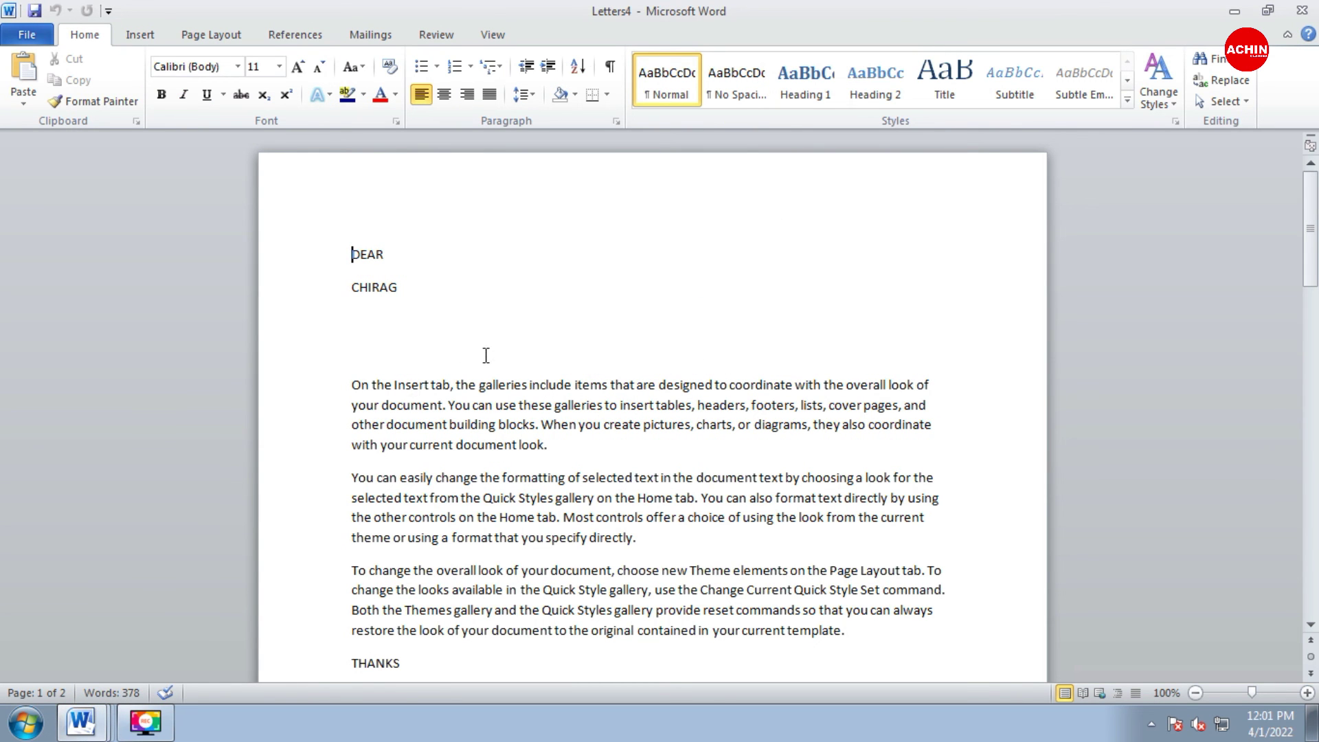
Review the order of recipients in the newly merged letters and return to the mail merge commands
scroll(481, 312, "down", 1)
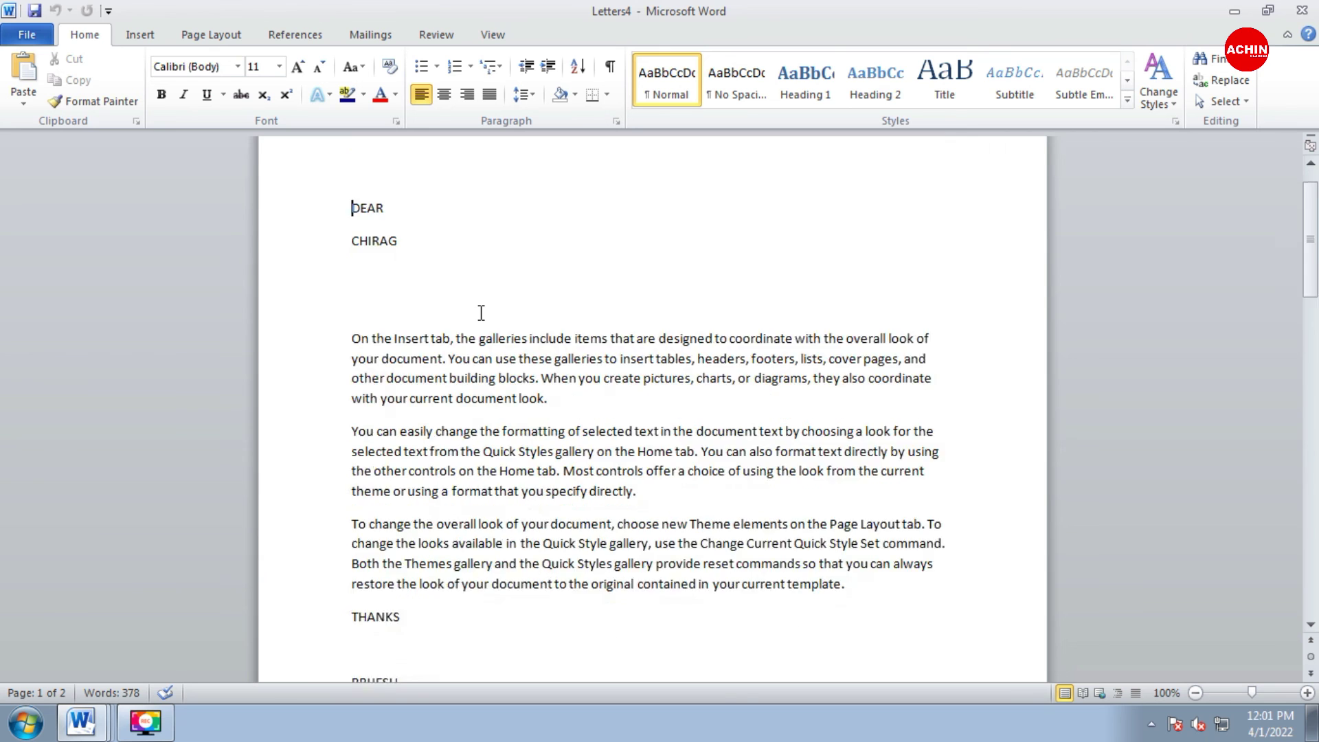
scroll(481, 312, "down", 14)
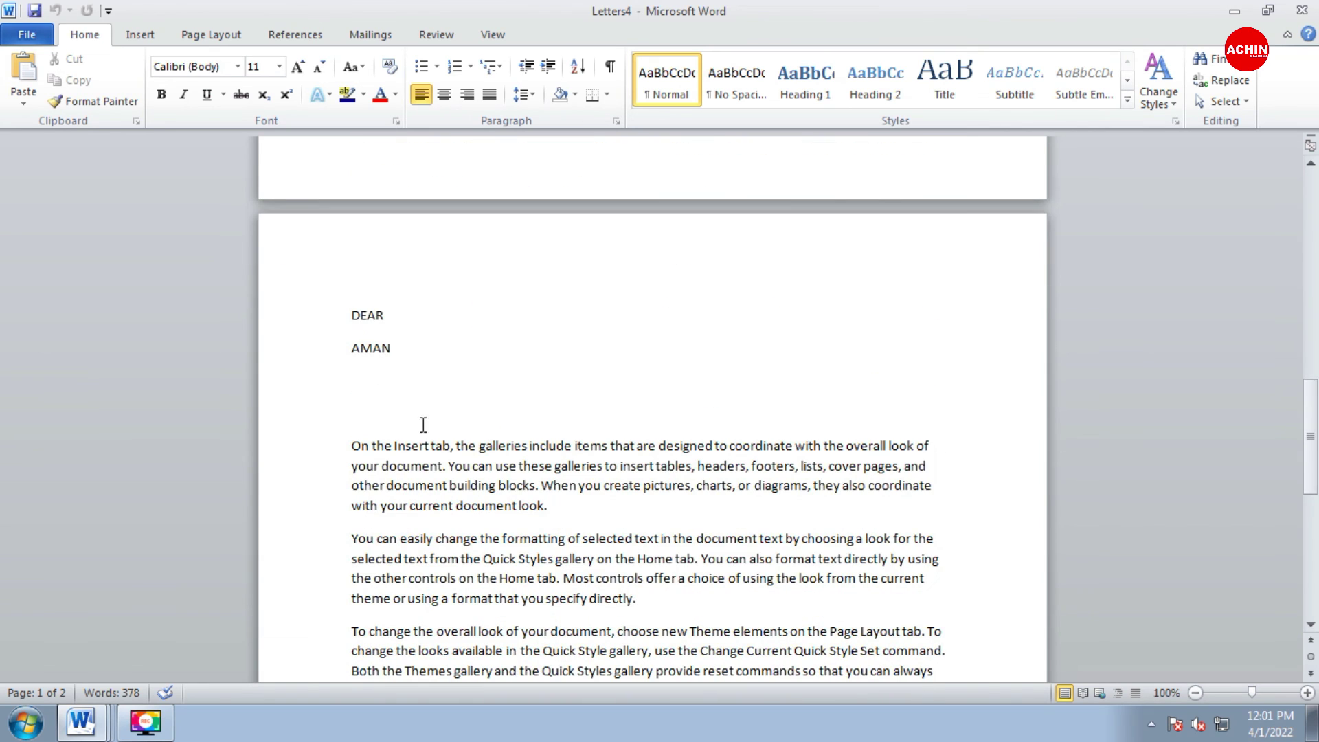
scroll(701, 415, "up", 14)
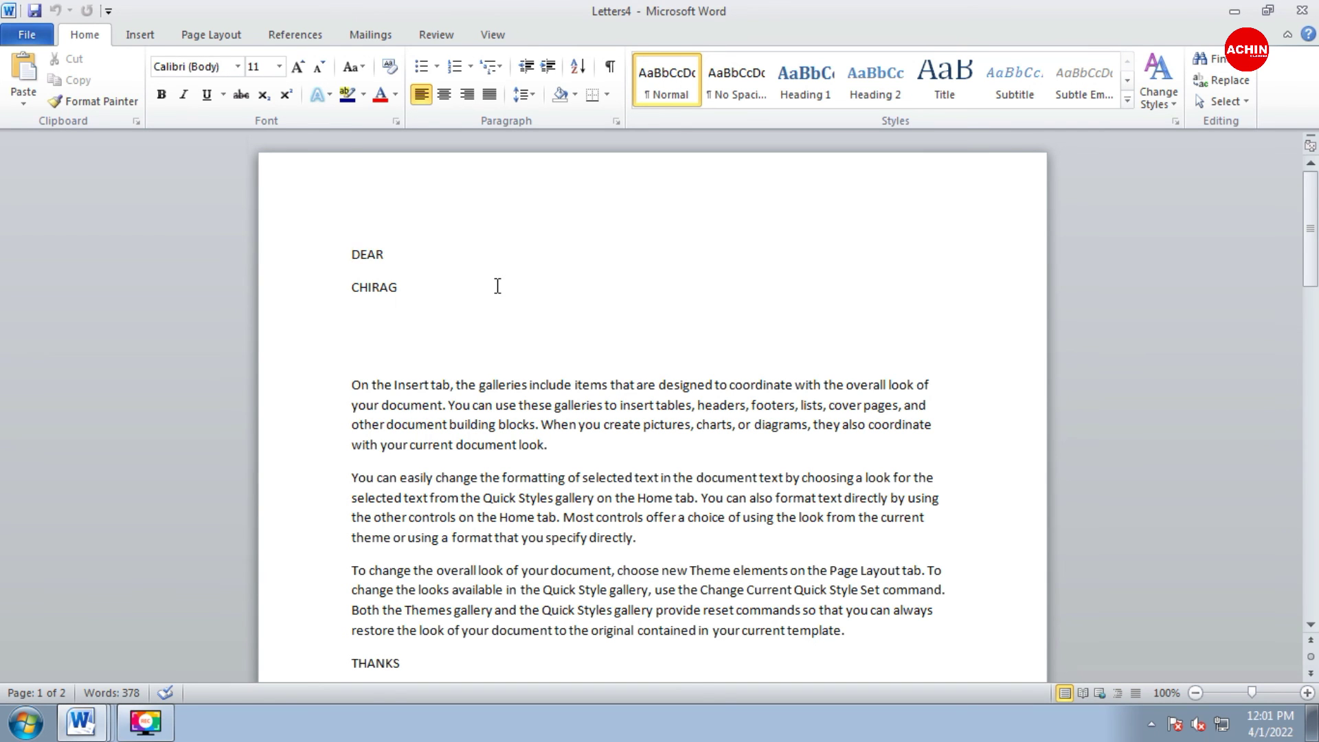
scroll(497, 286, "down", 14)
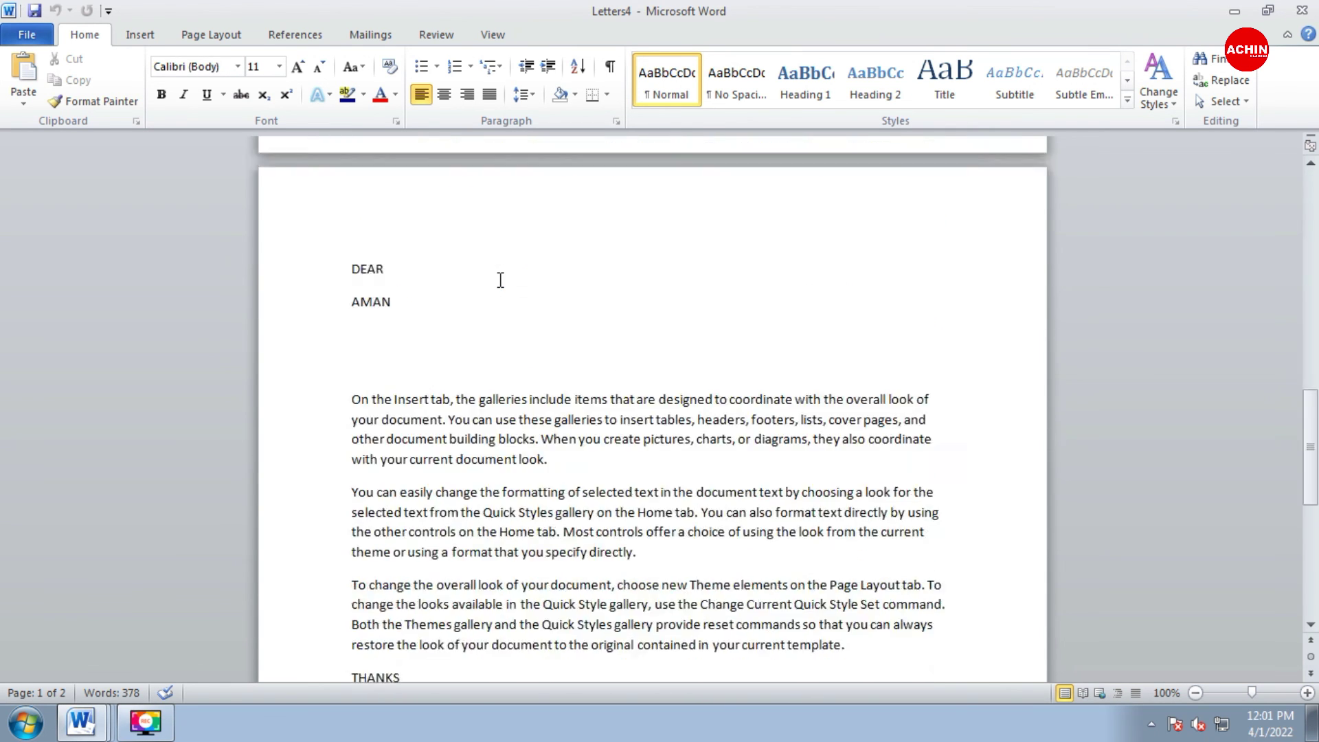
left_click(368, 35)
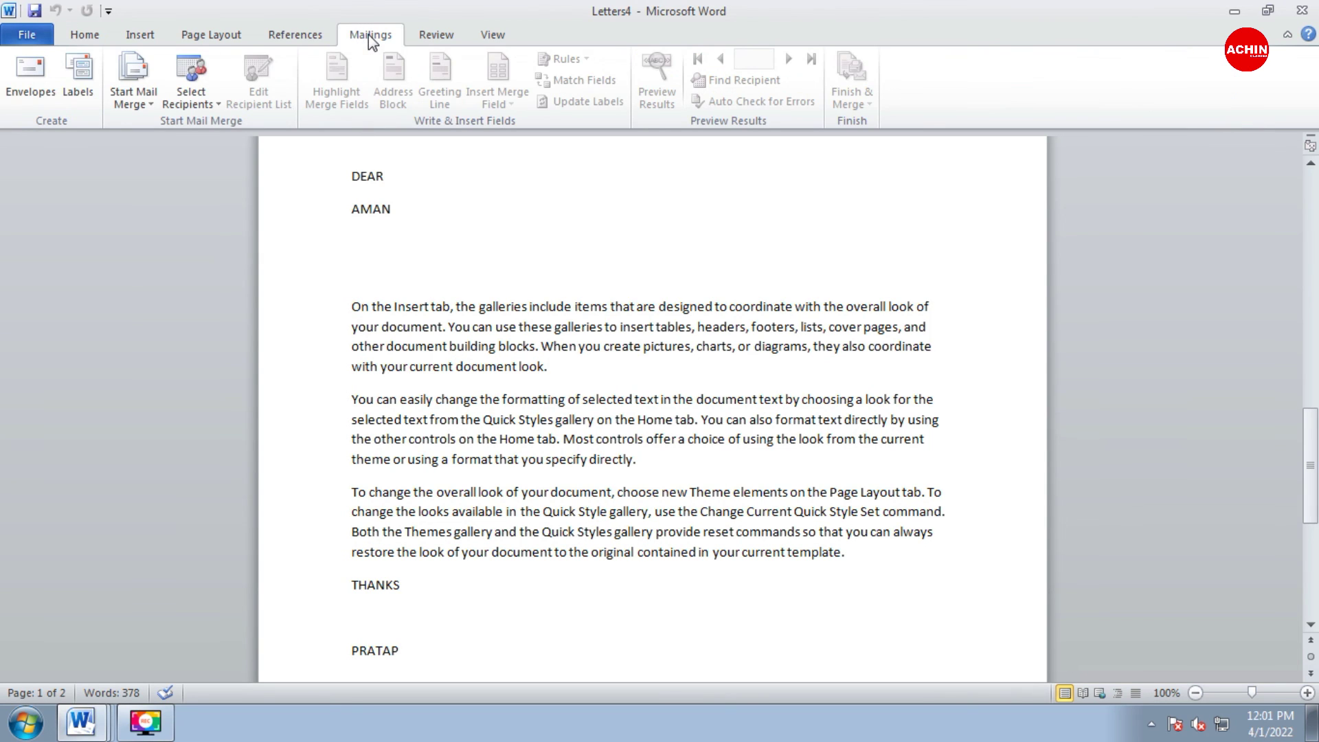